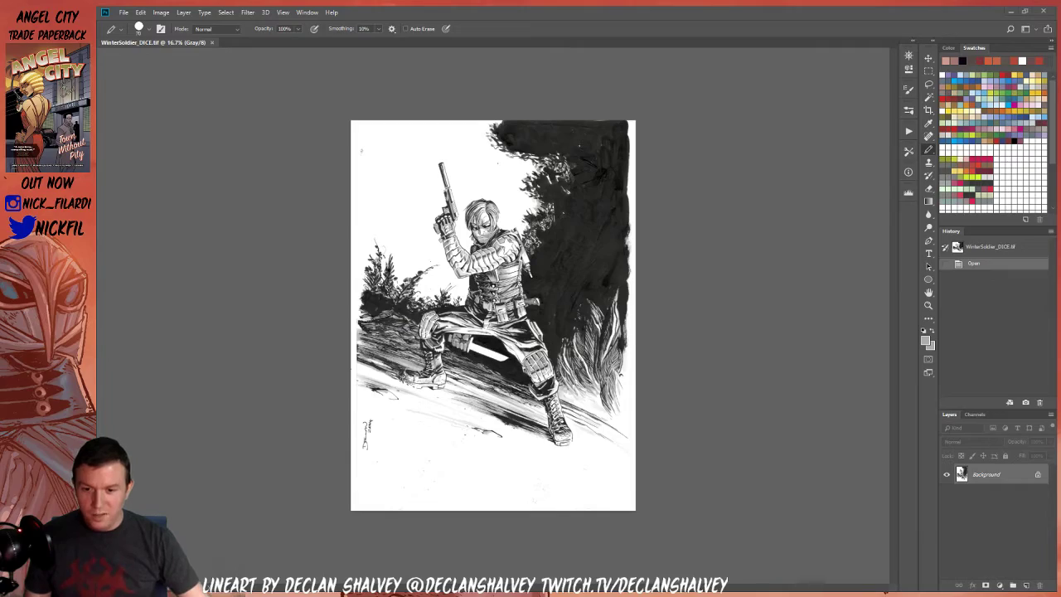
Examine the ink-wash shading on the figure's armoured arm, shoulder star and torso up close
key(z)
click(492, 251)
click(493, 250)
click(492, 250)
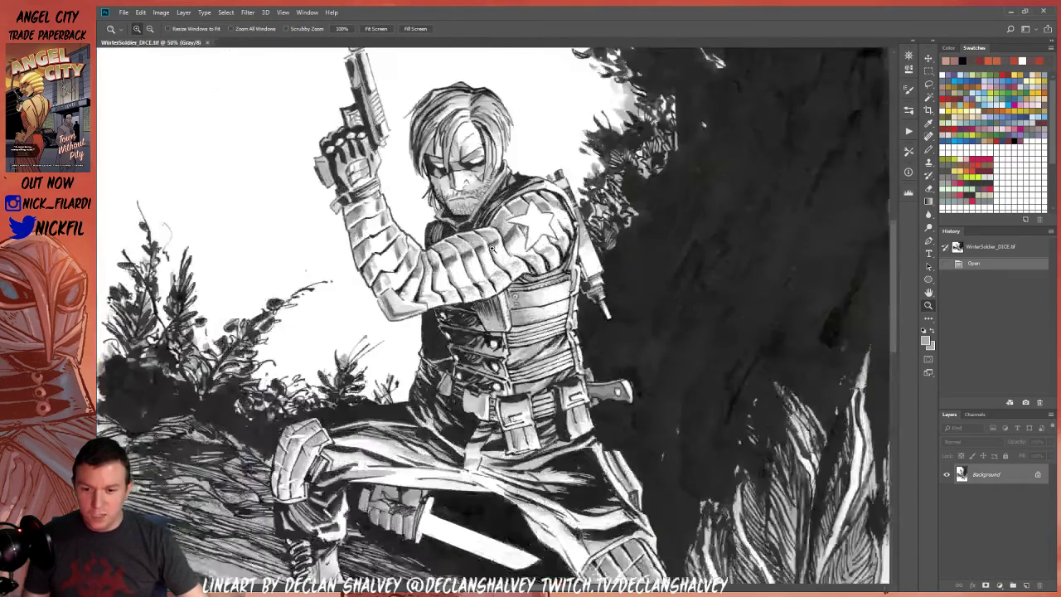
click(492, 249)
drag(516, 238, 541, 287)
click(499, 261)
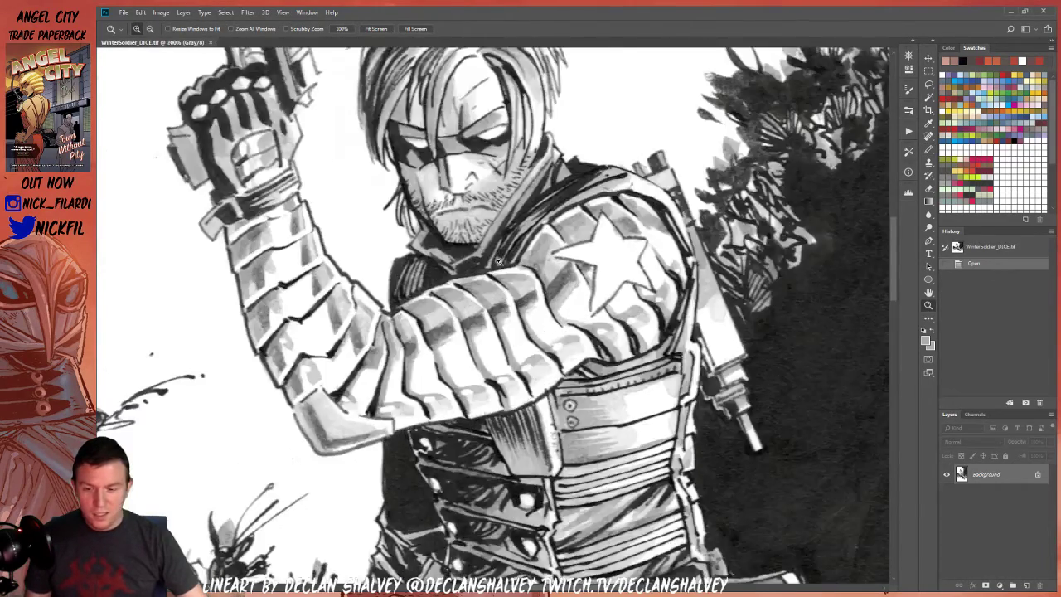
click(498, 261)
click(581, 338)
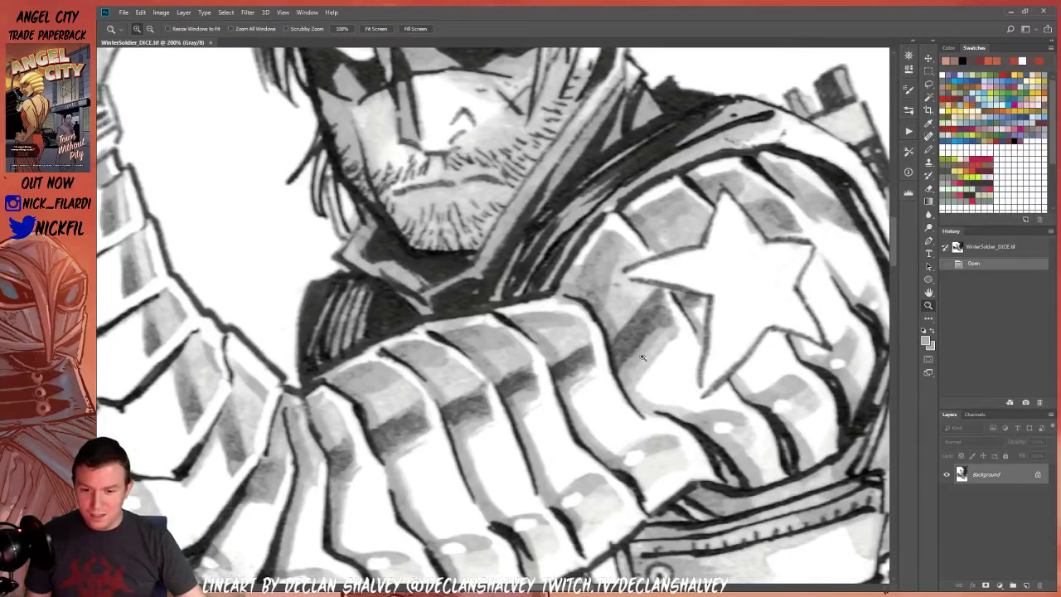
drag(684, 435, 587, 281)
drag(631, 406, 653, 238)
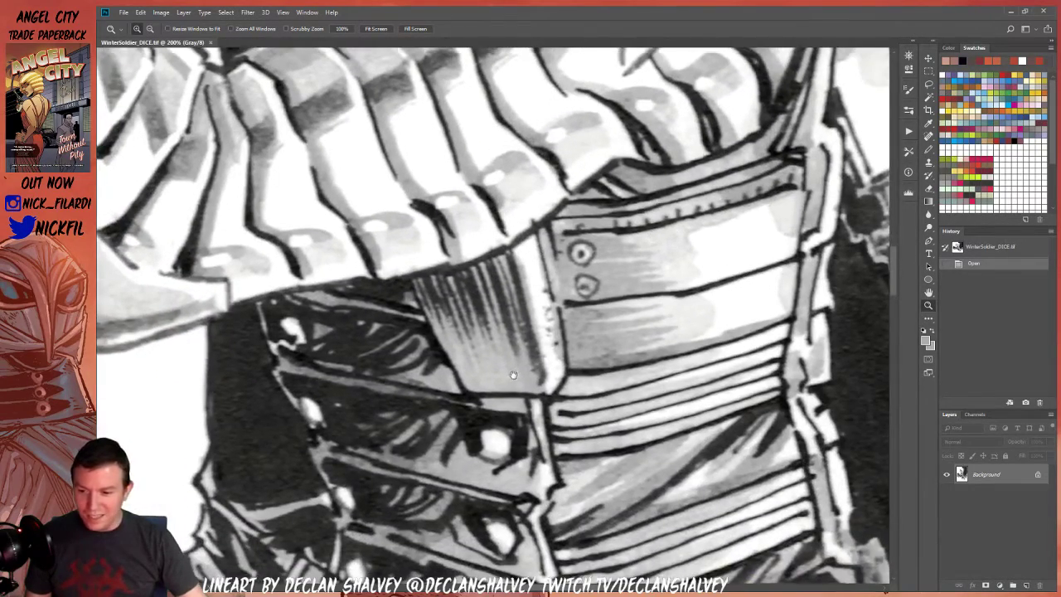
drag(511, 376, 608, 339)
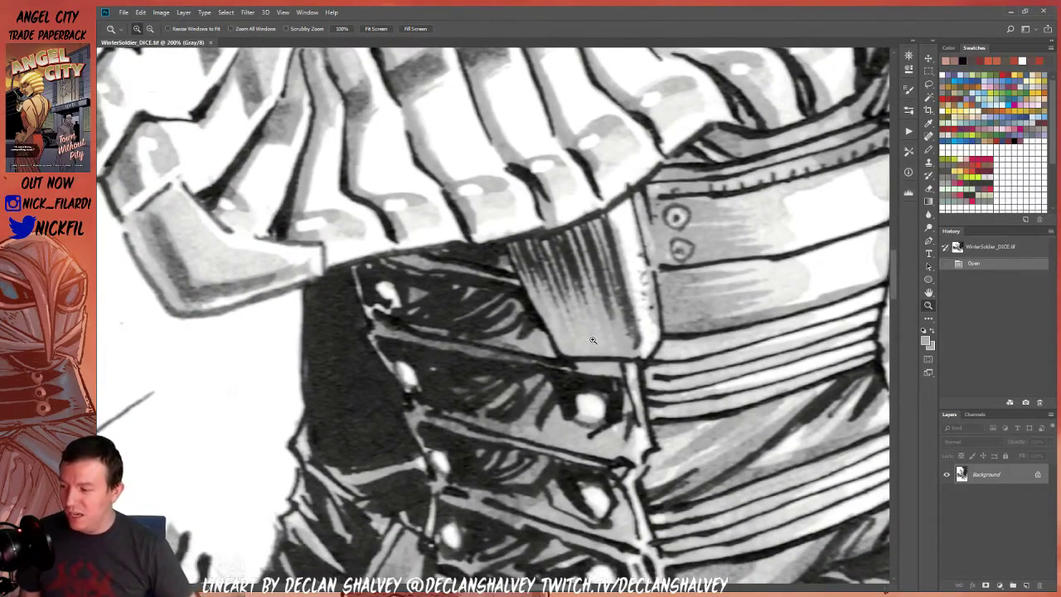
Examine the figure's head and gun, and the foliage and black brushwork behind the shoulder
alt+click(551, 327)
alt+click(551, 326)
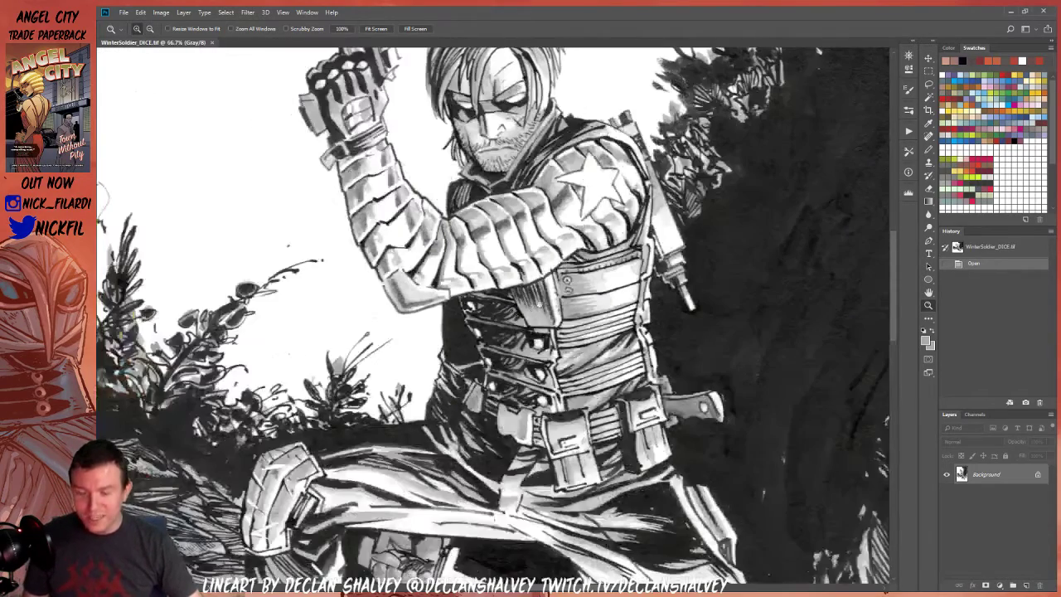
drag(535, 281, 567, 359)
drag(562, 248, 562, 337)
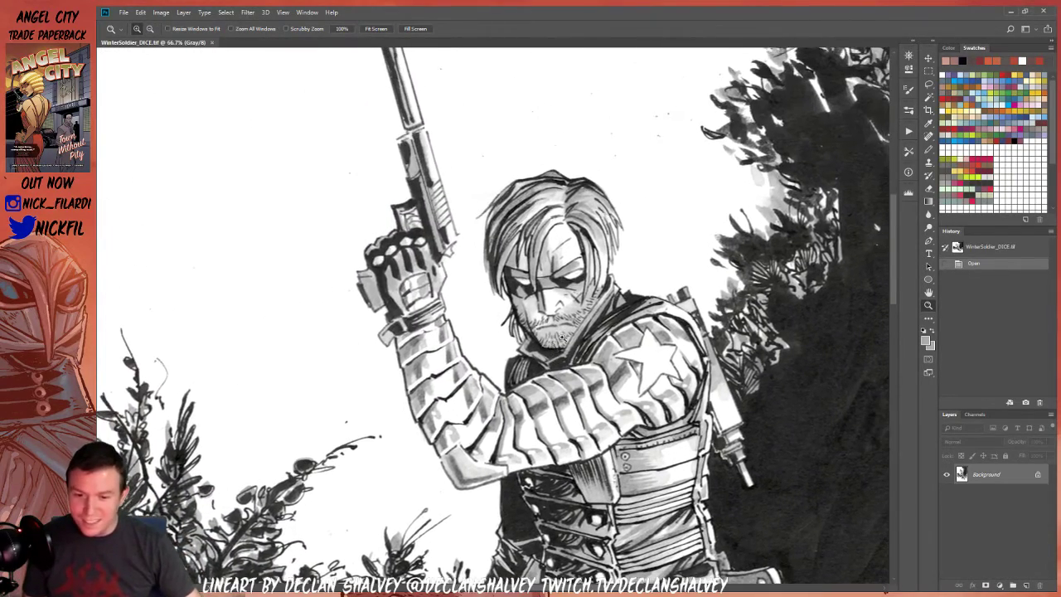
click(530, 294)
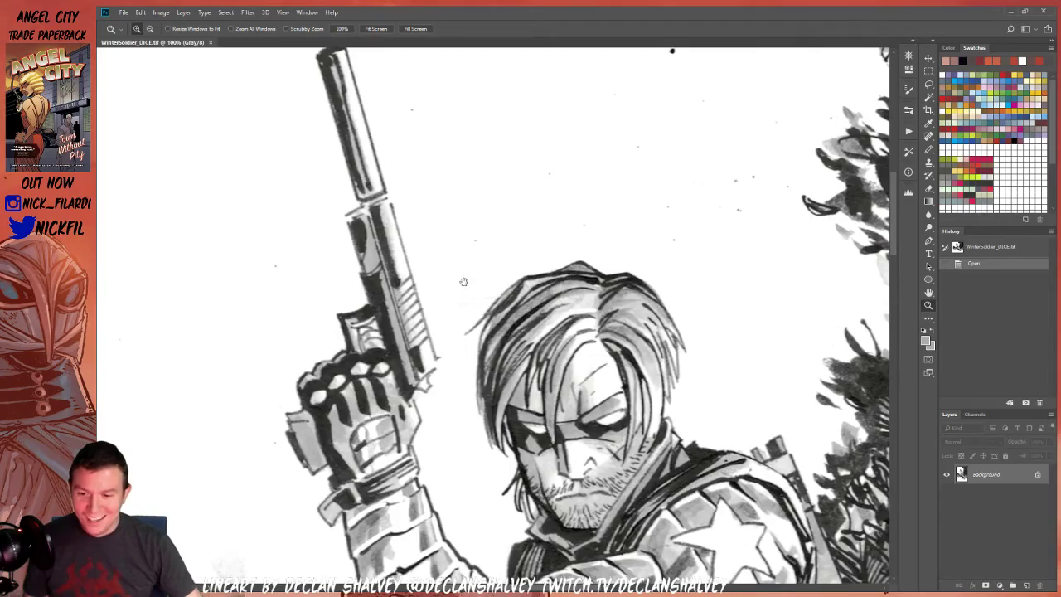
drag(462, 280, 462, 246)
drag(572, 414, 479, 237)
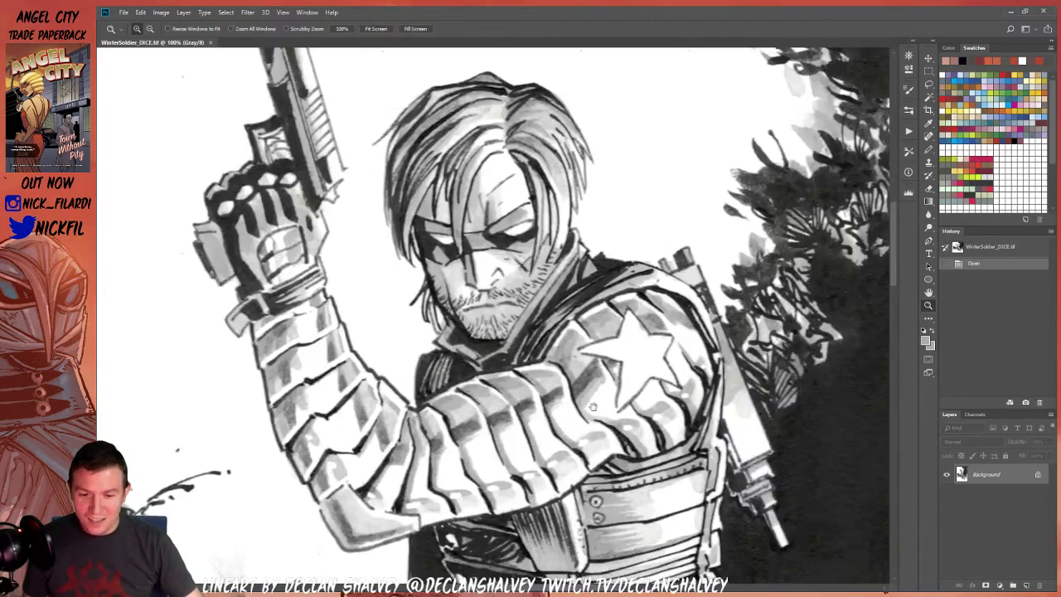
drag(619, 422, 582, 280)
drag(703, 326, 509, 126)
drag(613, 184, 566, 378)
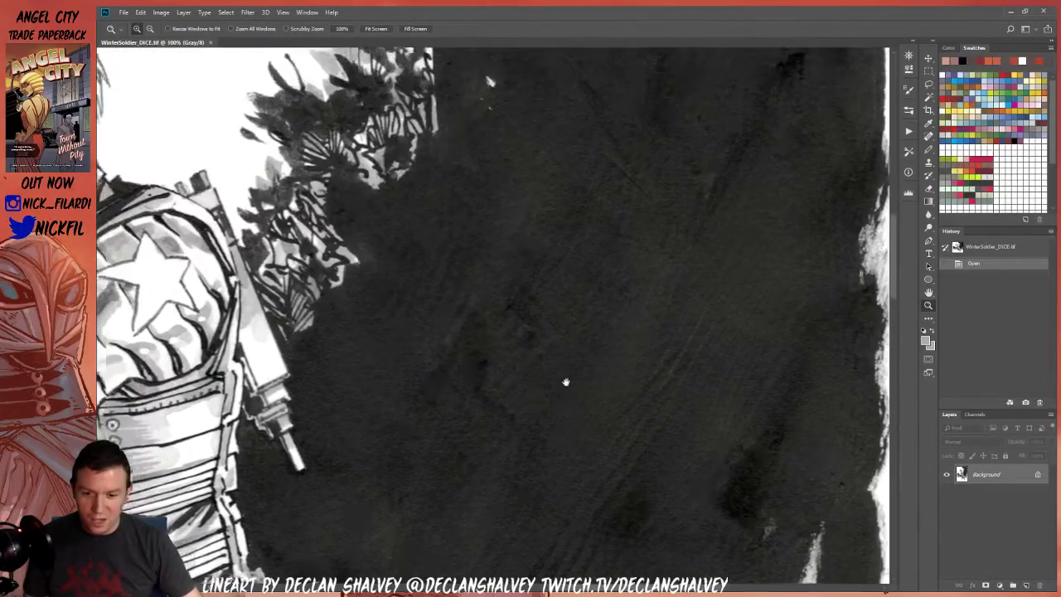
drag(484, 288, 552, 356)
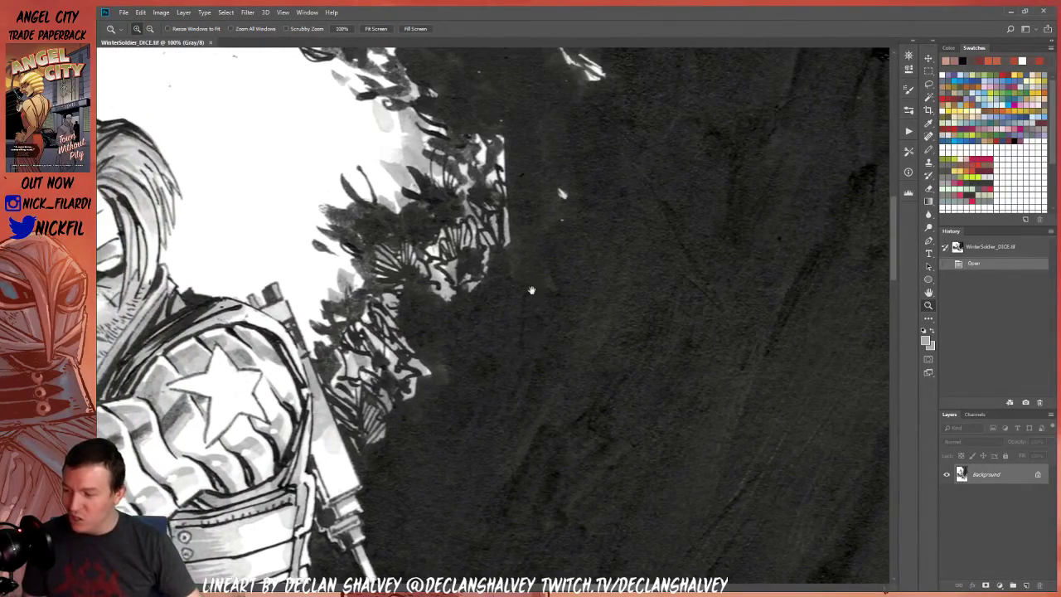
drag(531, 290, 596, 205)
Examine the full composition of the line art, from the figure and tree down to the sloping ground
alt+click(508, 323)
alt+click(549, 305)
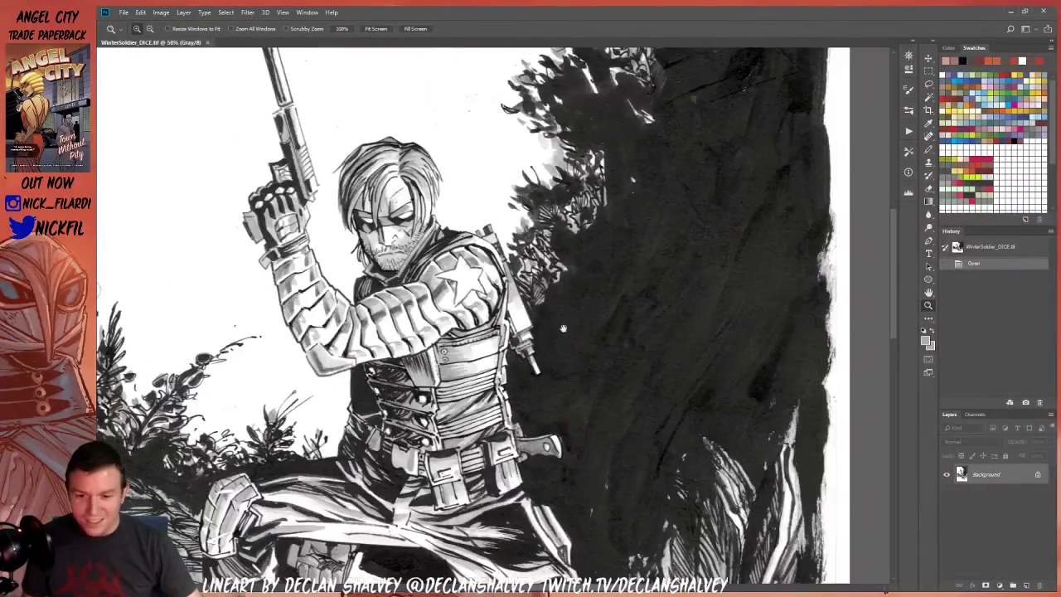
drag(564, 328, 679, 236)
drag(629, 414, 643, 312)
alt+click(602, 257)
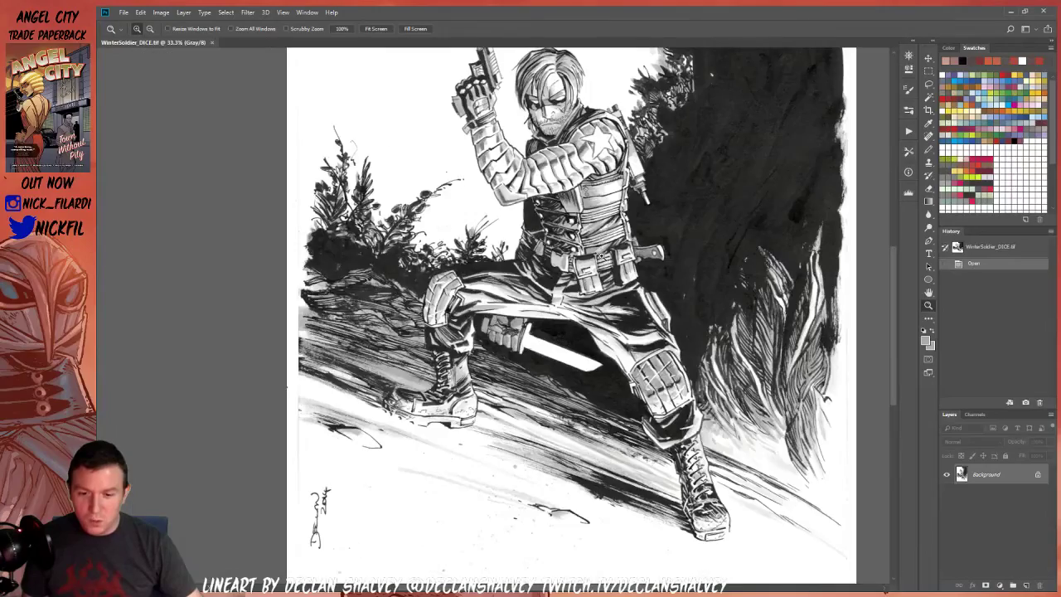
drag(605, 228, 594, 342)
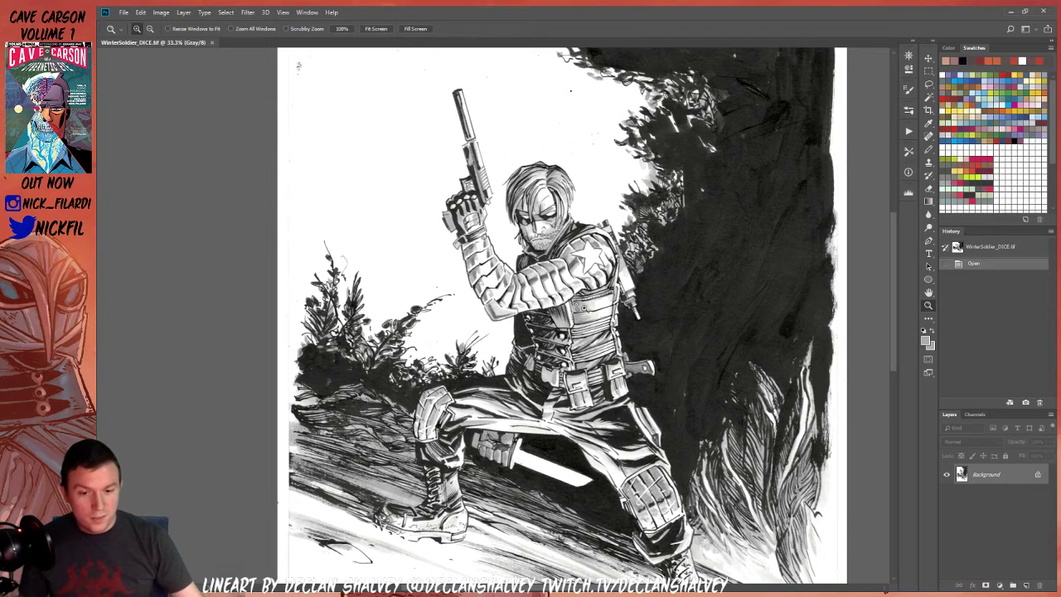
alt+click(595, 299)
alt+click(595, 299)
alt+click(595, 299)
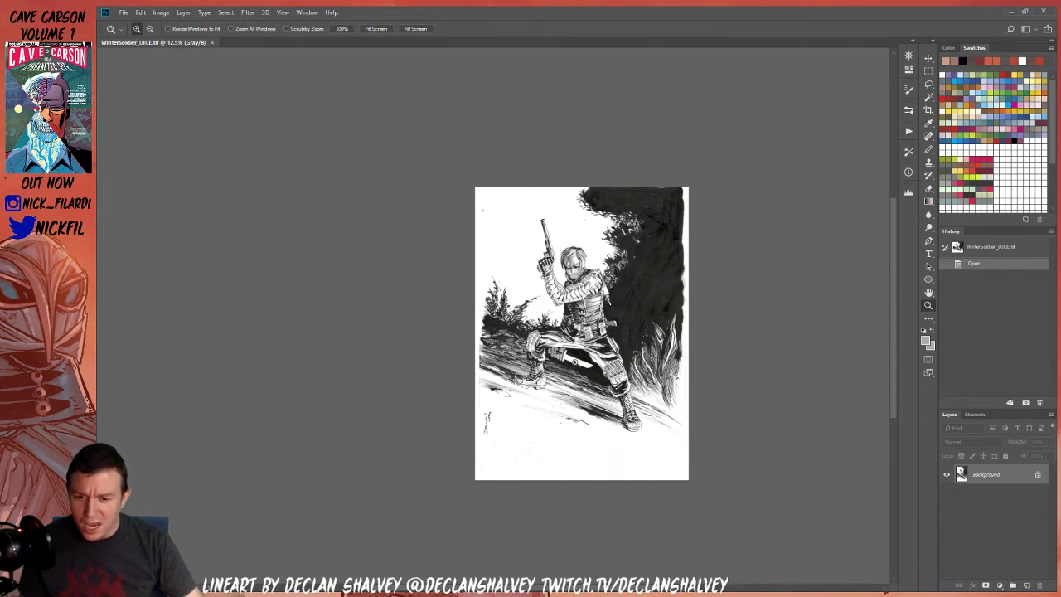
click(573, 361)
click(531, 337)
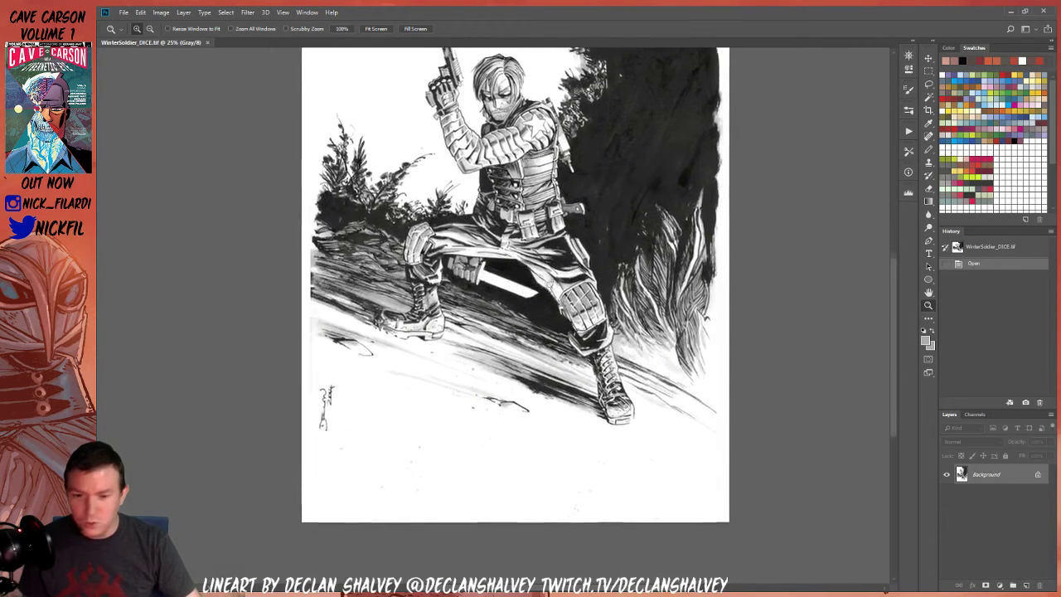
drag(549, 284, 539, 430)
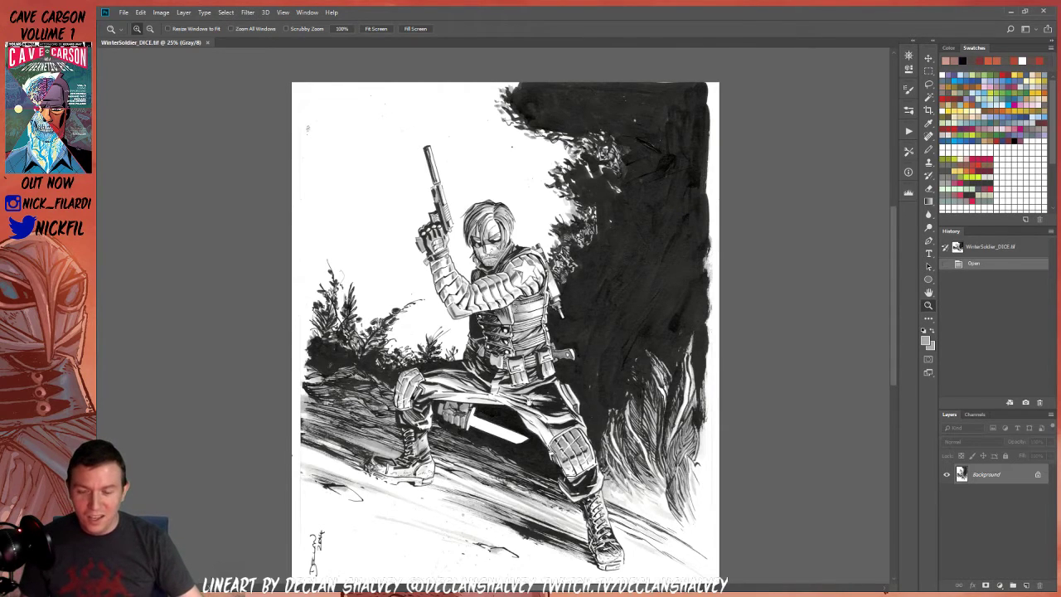
drag(528, 403, 527, 282)
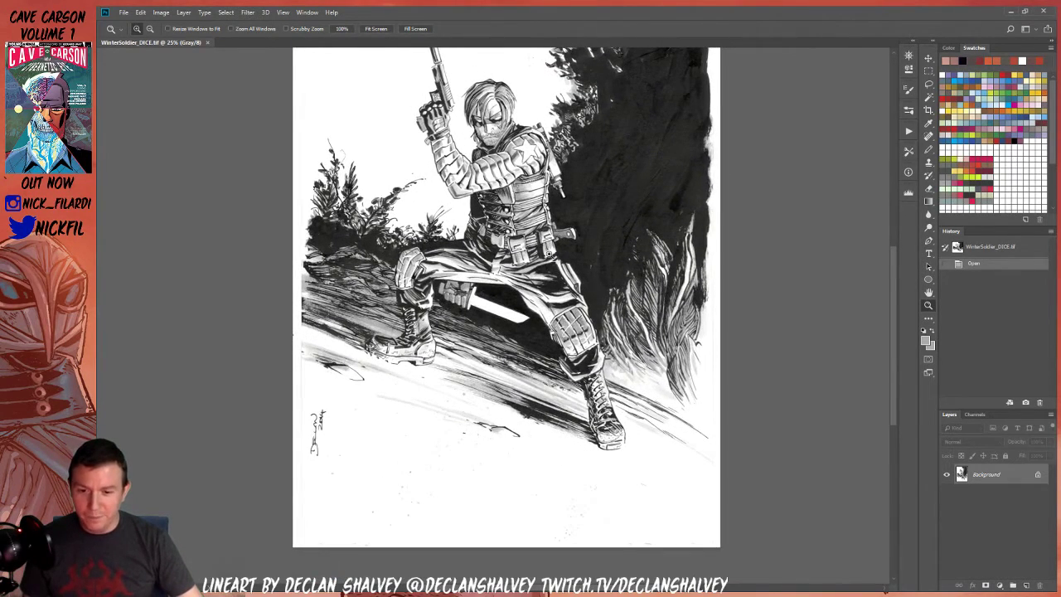
click(538, 239)
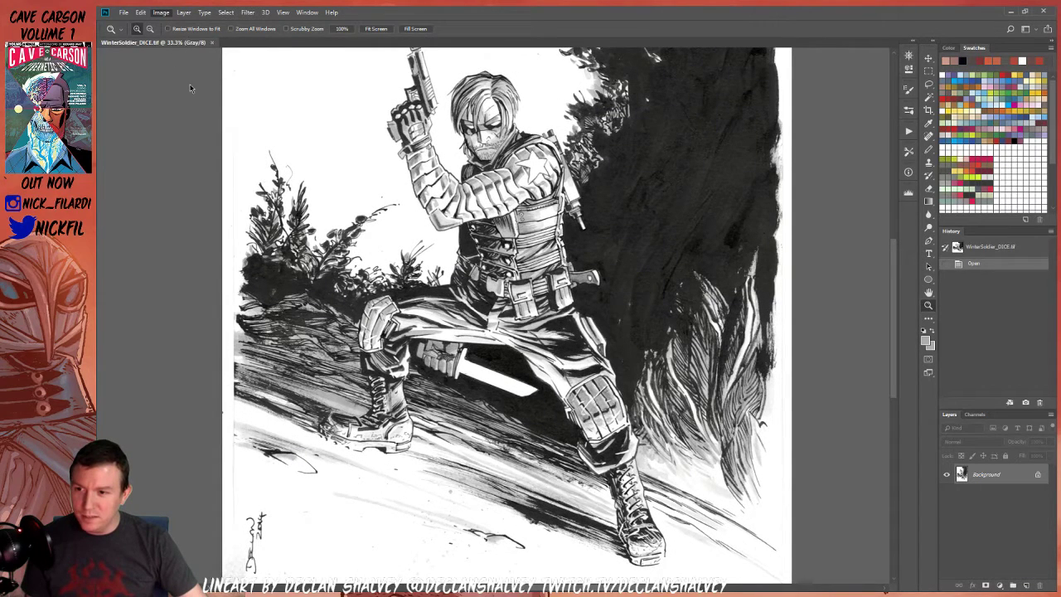
key(h)
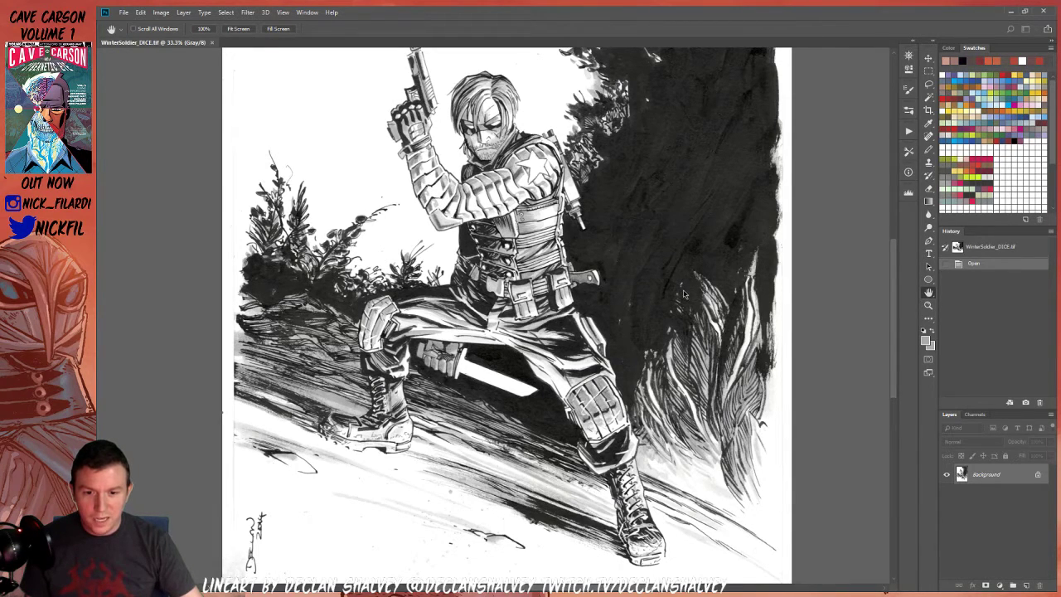
key(z)
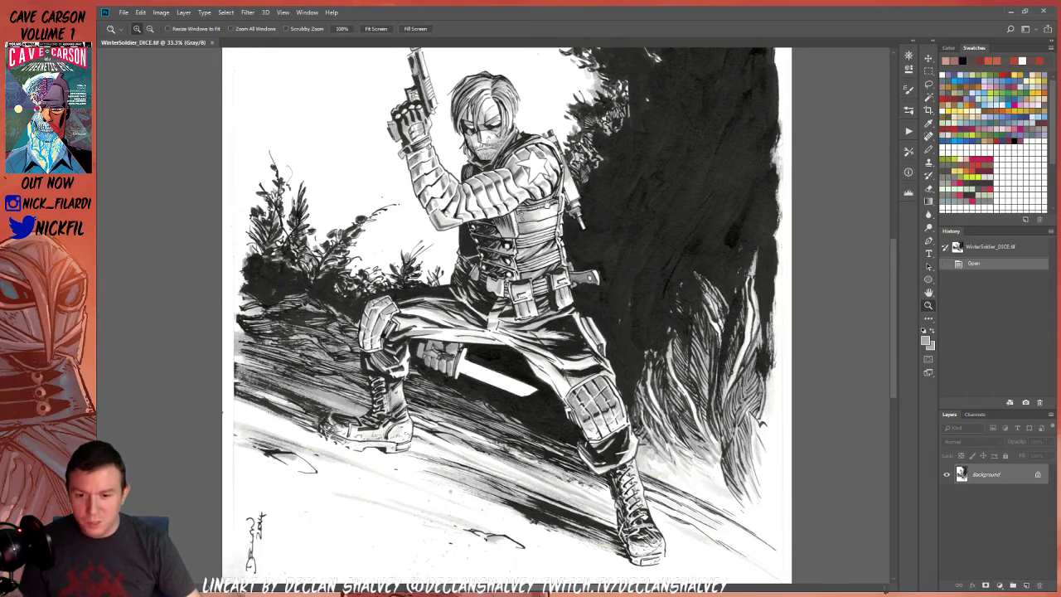
drag(647, 183, 599, 296)
click(455, 220)
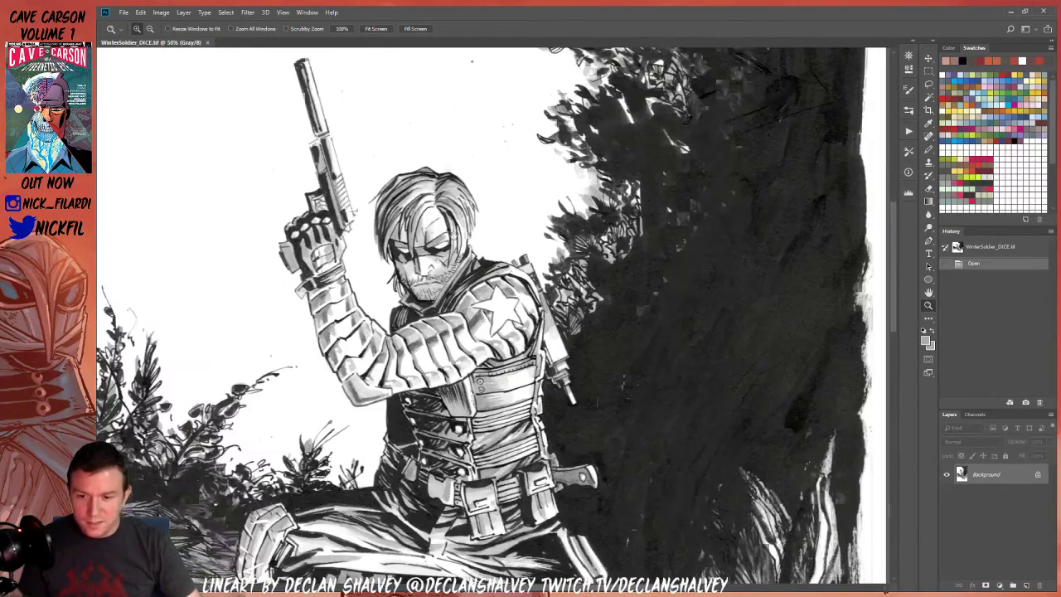
drag(451, 236, 499, 180)
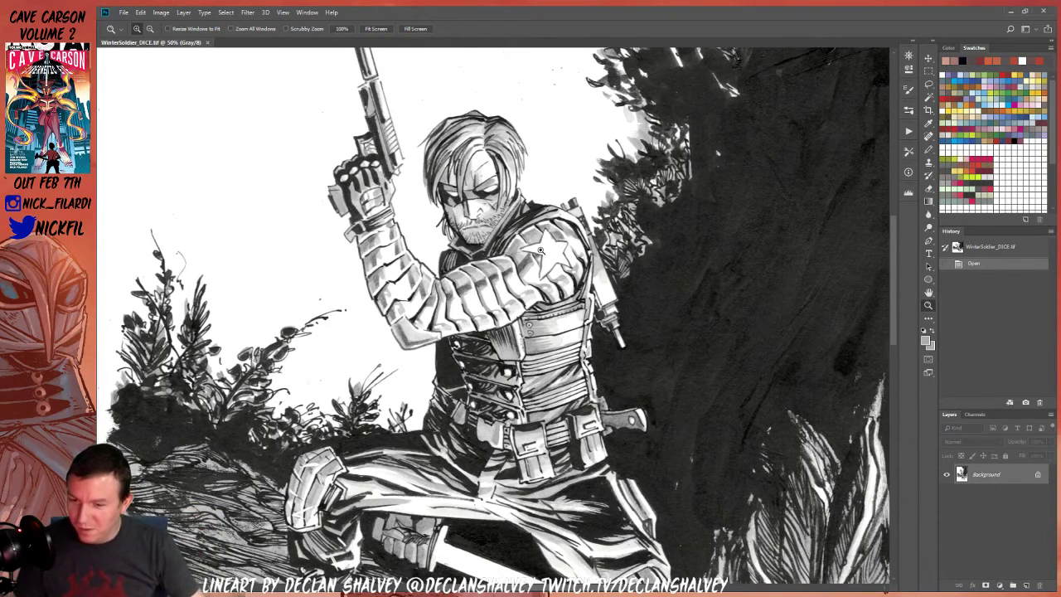
drag(561, 247, 566, 347)
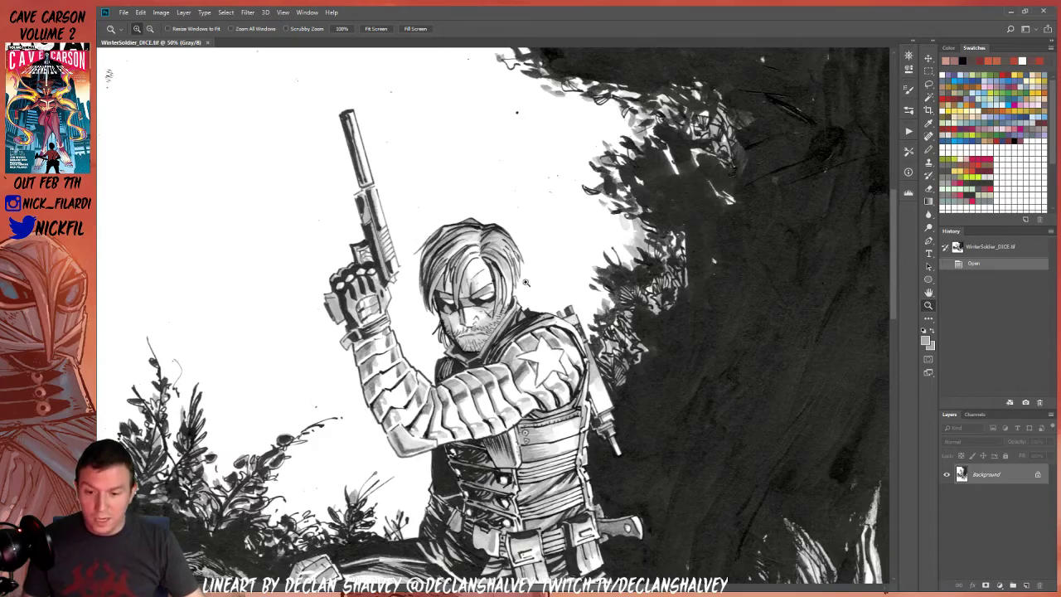
key(l)
drag(451, 326, 494, 228)
drag(527, 306, 435, 166)
drag(443, 230, 457, 233)
drag(514, 322, 462, 258)
key(z)
alt+click(472, 267)
drag(461, 220, 520, 329)
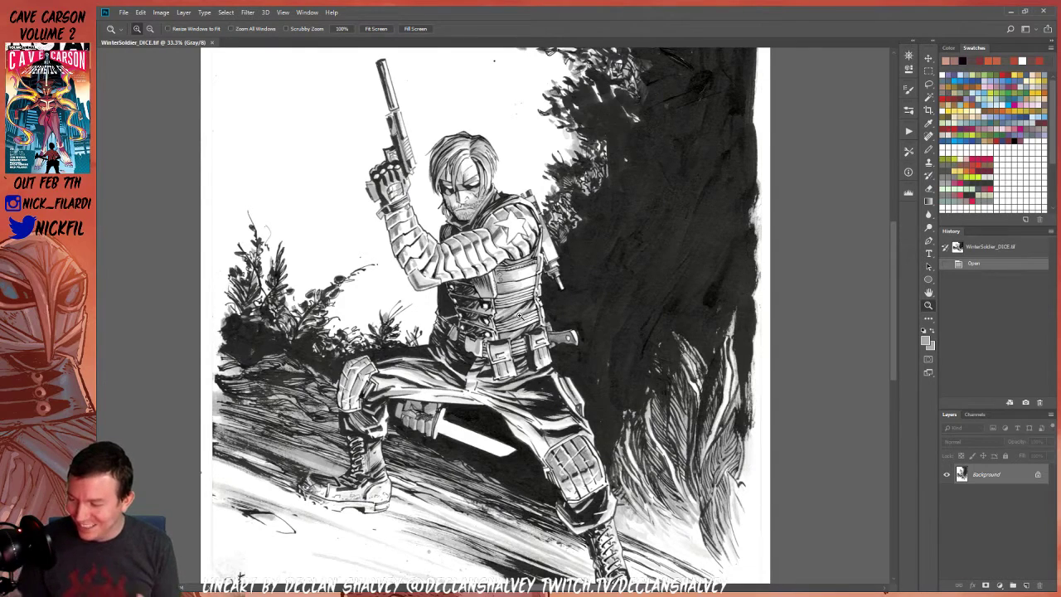
drag(562, 266, 594, 346)
mouse_move(621, 230)
mouse_down()
mouse_move(595, 323)
mouse_move(607, 228)
mouse_up()
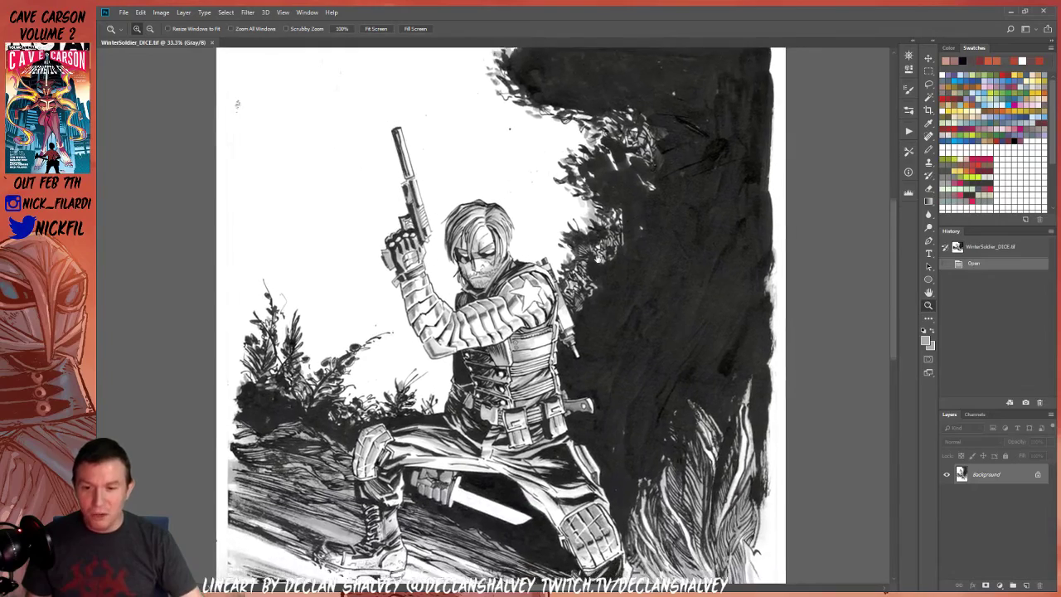
drag(632, 329, 637, 298)
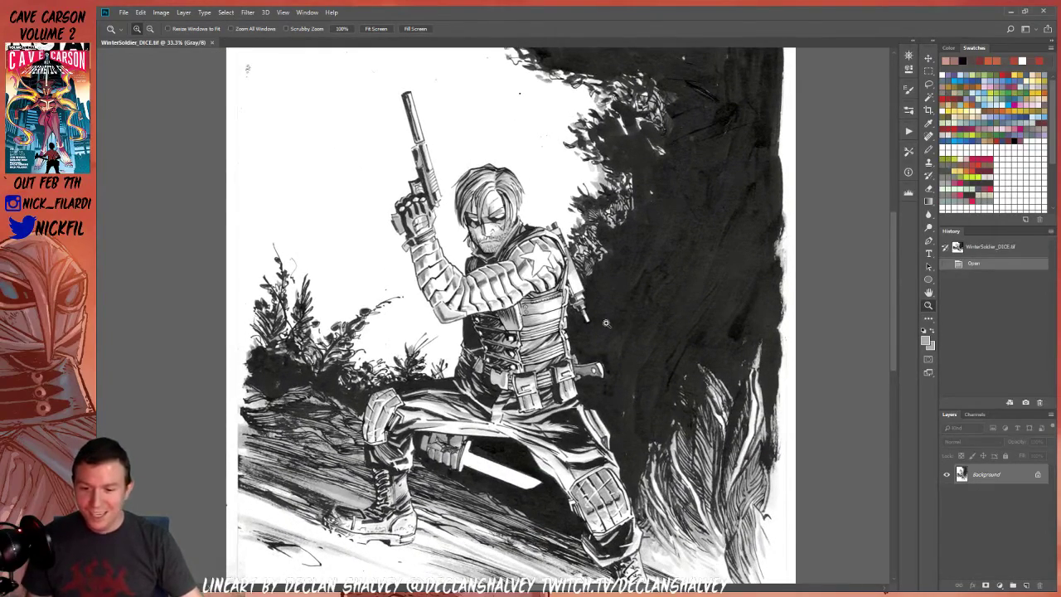
Check the line art's channels and convert the document to CMYK Color mode
drag(595, 400, 586, 330)
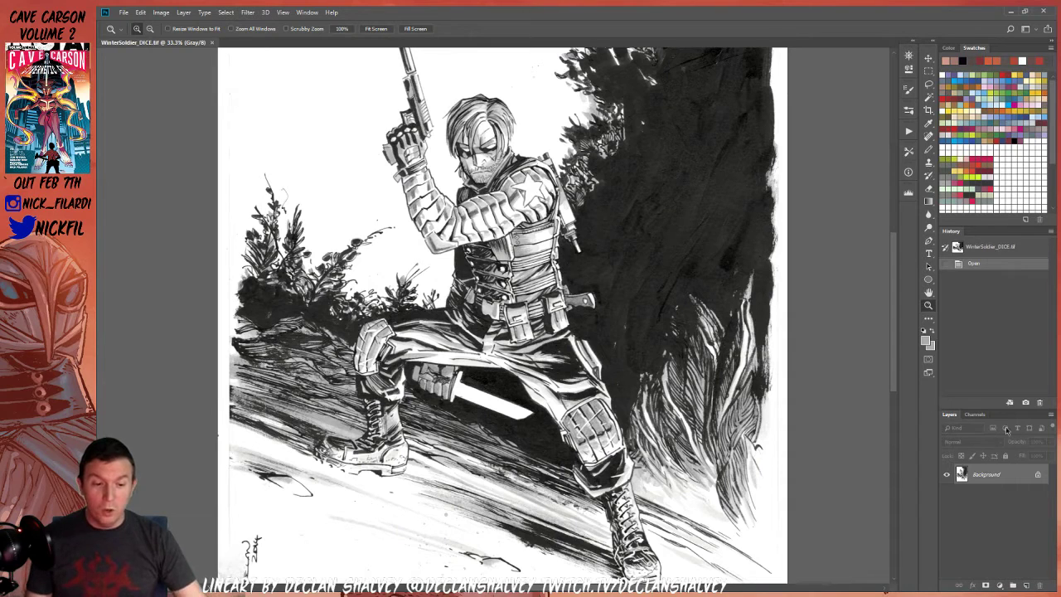
click(976, 415)
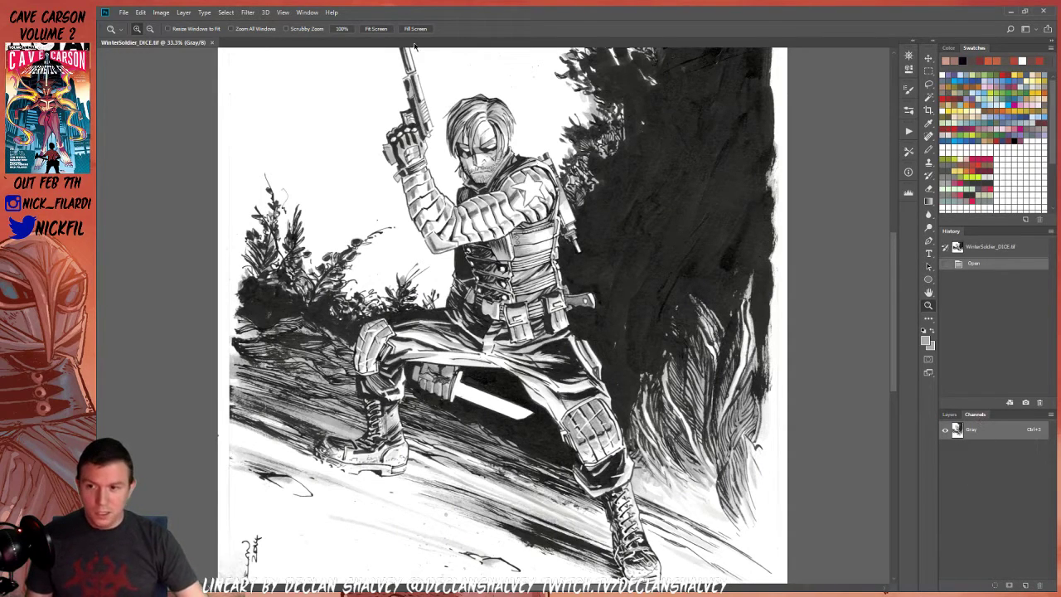
click(276, 70)
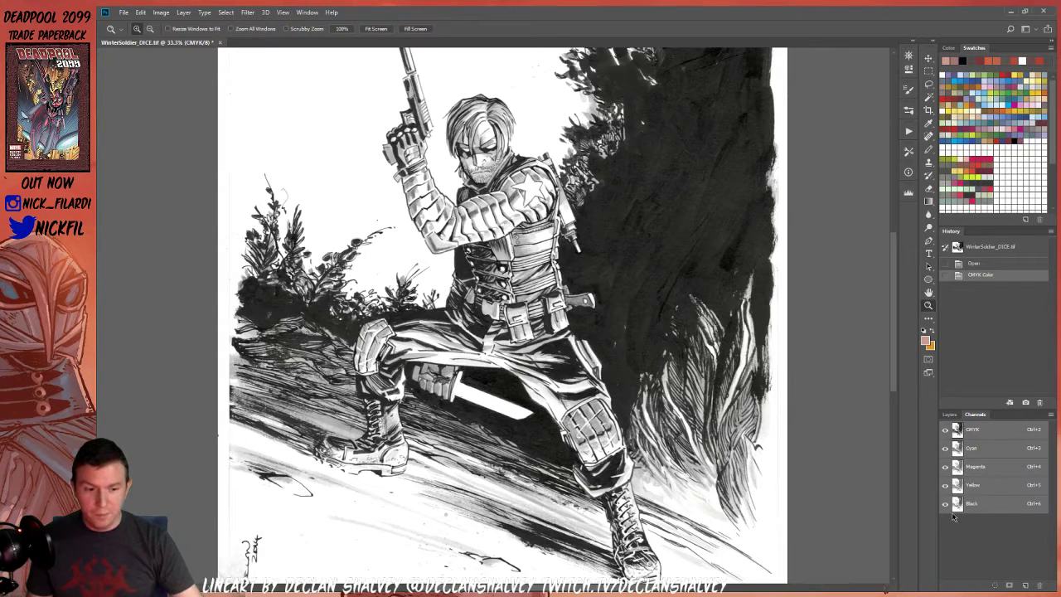
click(950, 415)
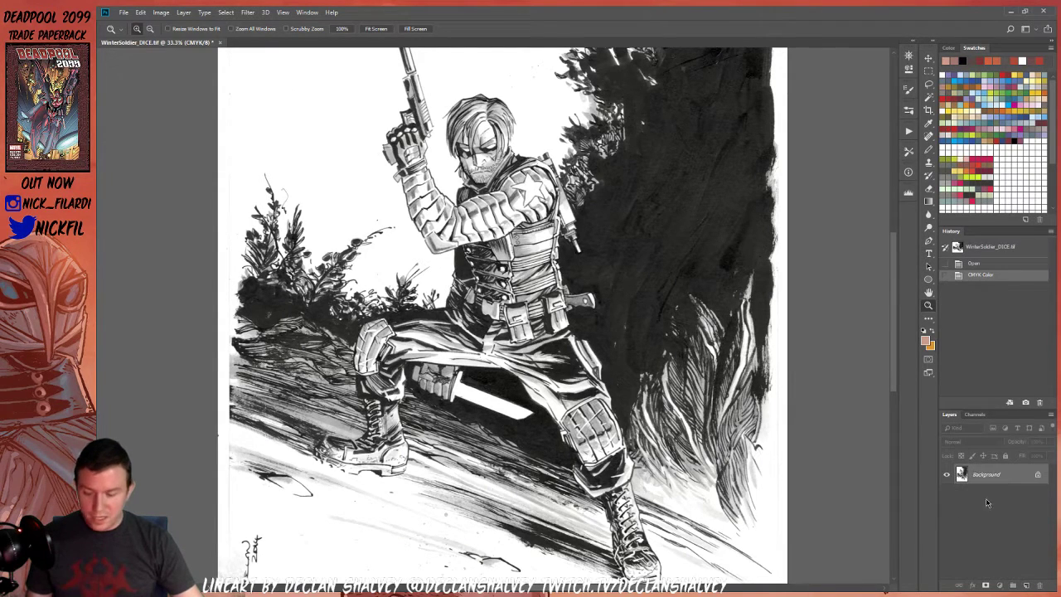
Select the entire canvas and add a new empty layer above the Background
key(ctrl+a)
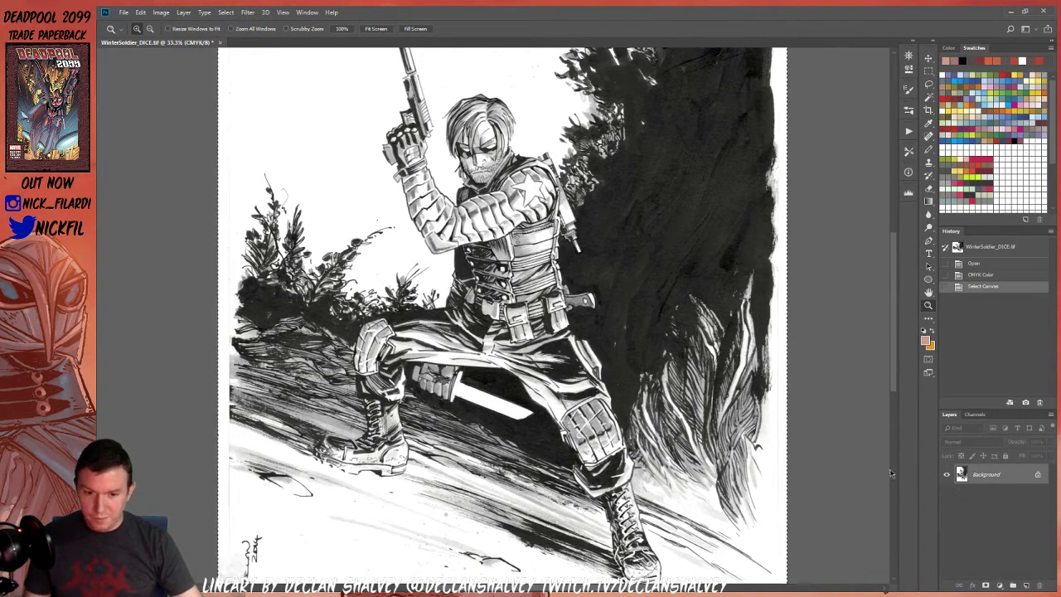
mouse_move(666, 243)
mouse_down()
mouse_move(686, 430)
mouse_move(647, 247)
mouse_up()
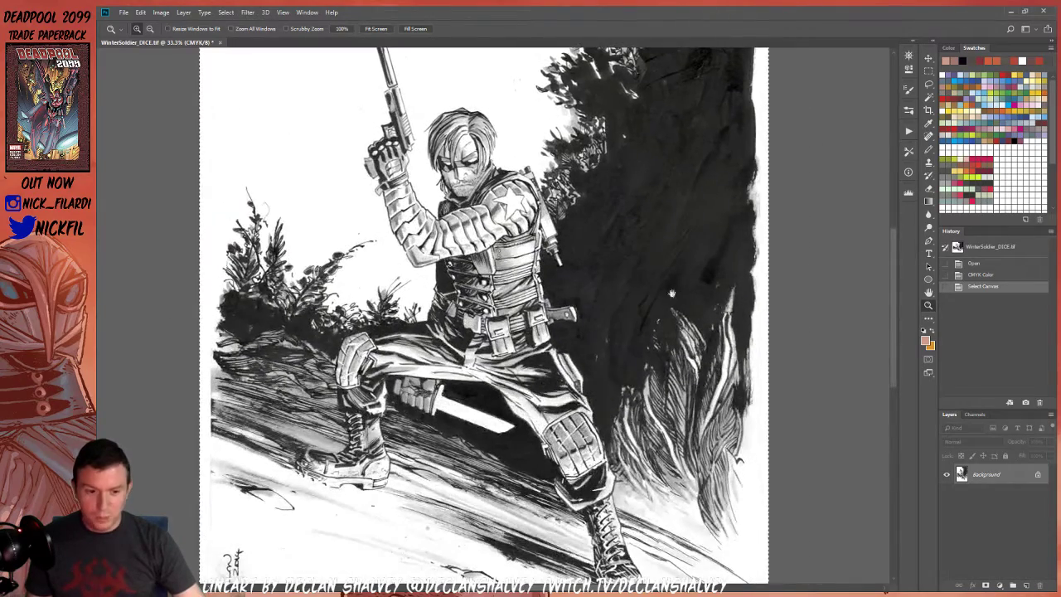
click(1026, 585)
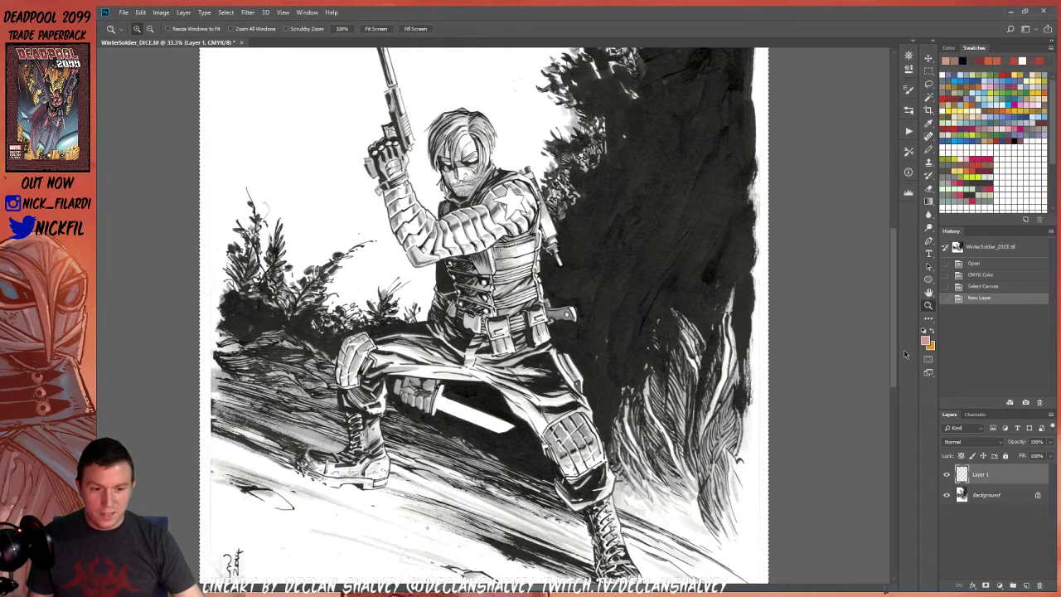
key(i)
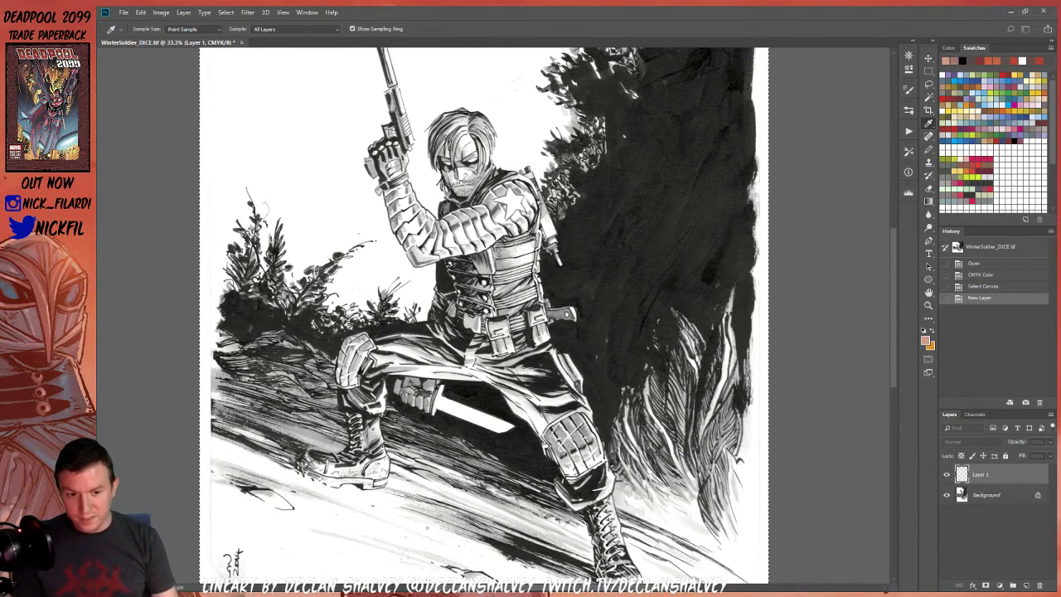
Fill Layer 1 with solid black and add a layer mask to it
key(z)
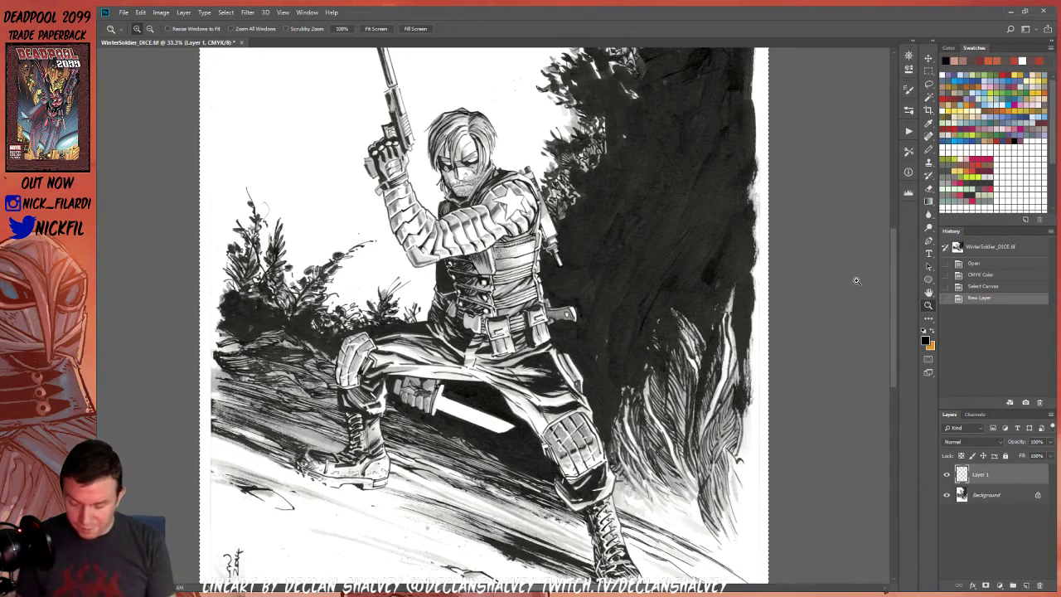
key(alt+BackSpace)
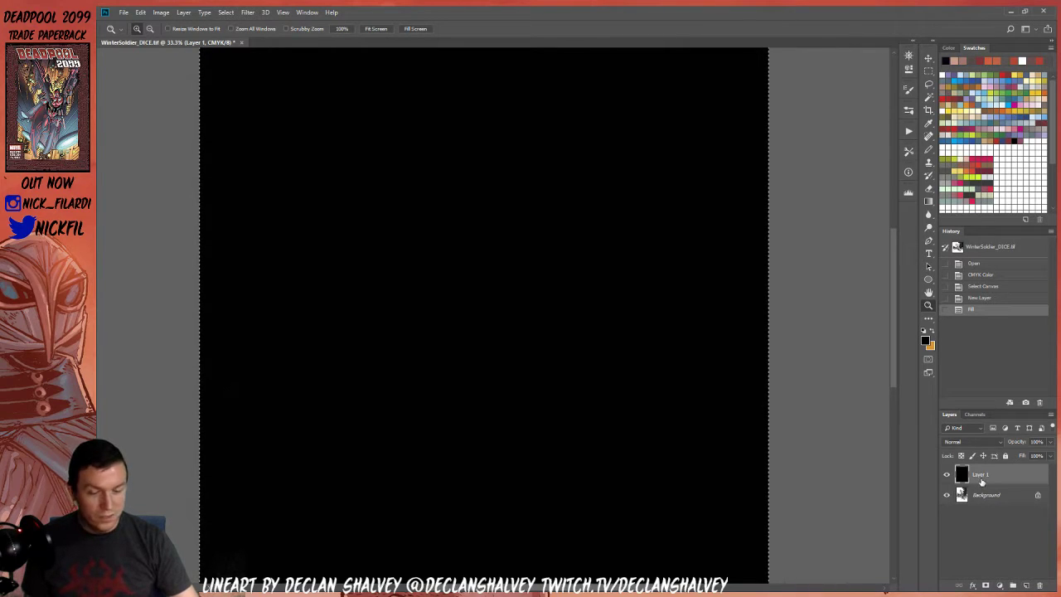
click(985, 585)
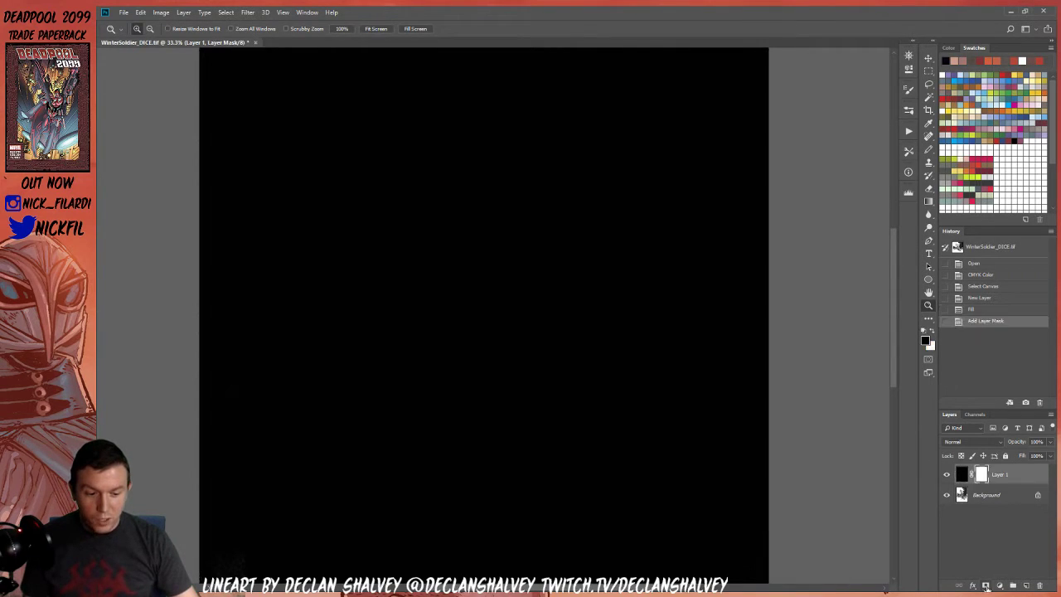
Paste the copied line art into Layer 1's mask, then return to the normal composite view
alt+click(980, 474)
drag(548, 326, 585, 362)
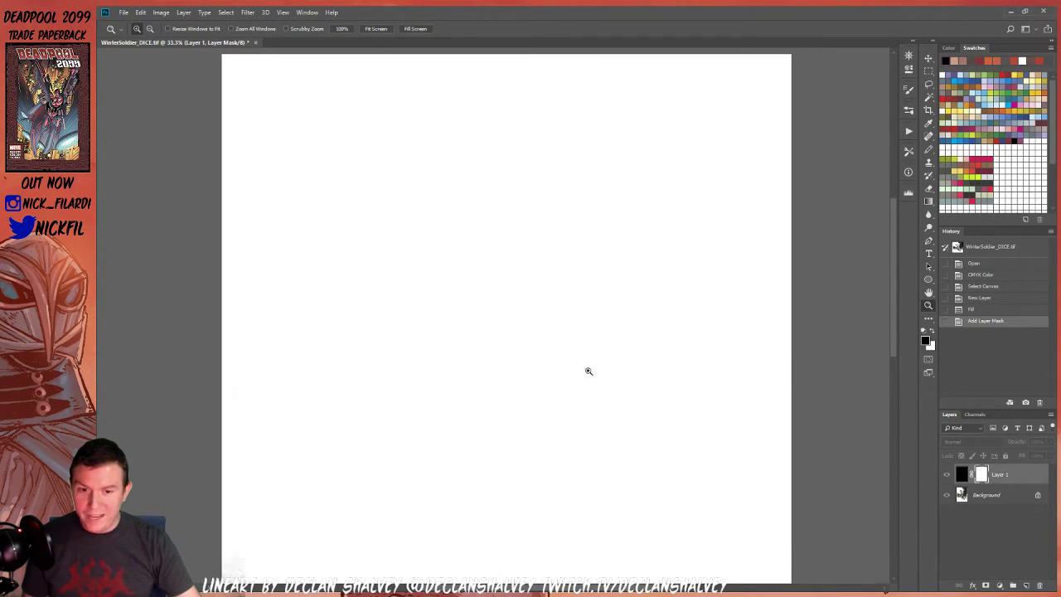
key(ctrl+v)
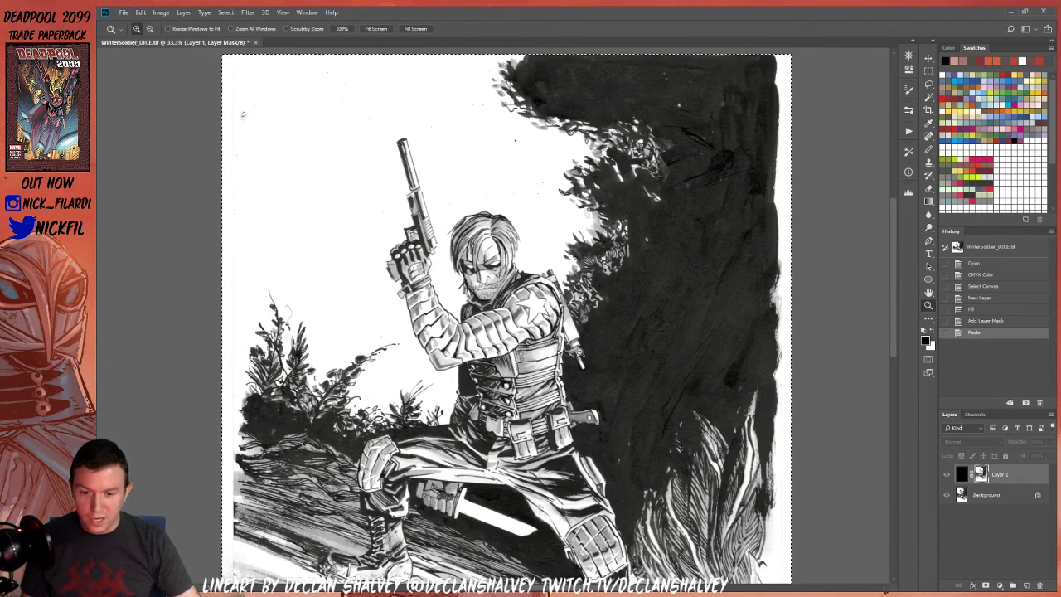
alt+click(585, 349)
drag(599, 424, 581, 309)
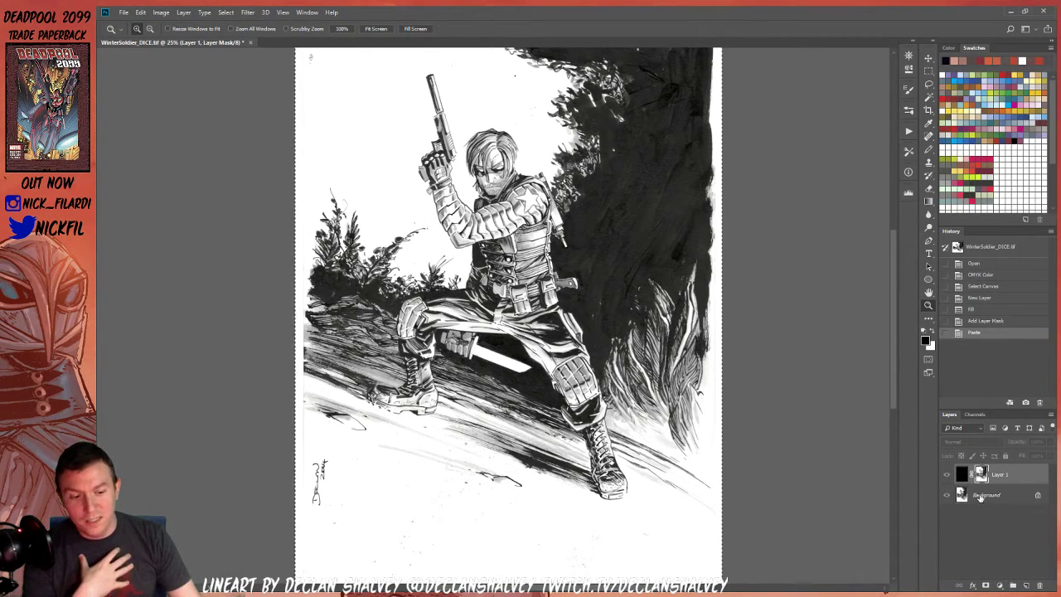
click(947, 496)
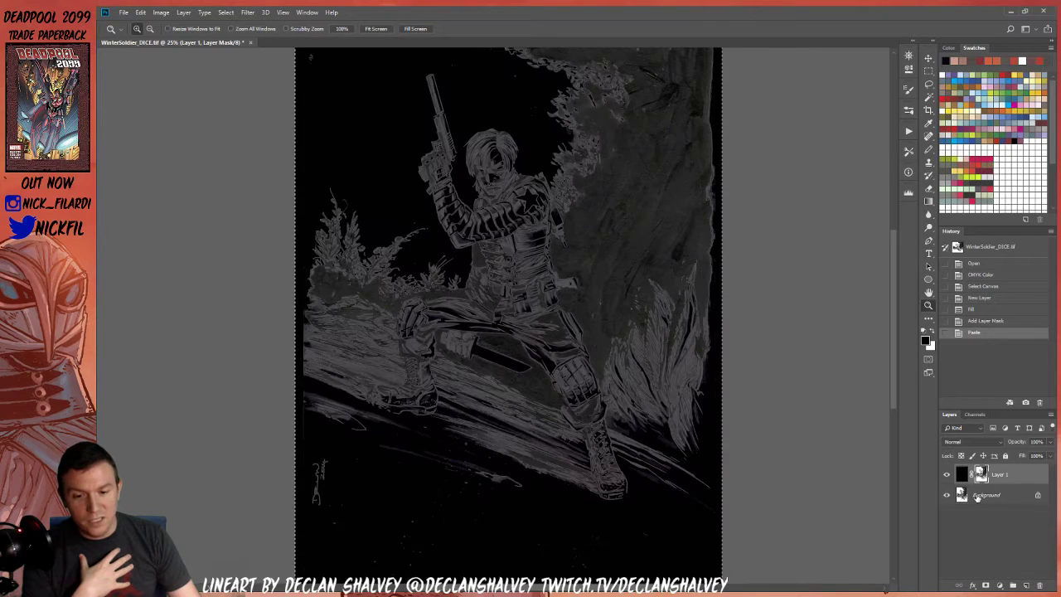
Add a new layer between the Background and Layer 1 and fill it with white
click(976, 496)
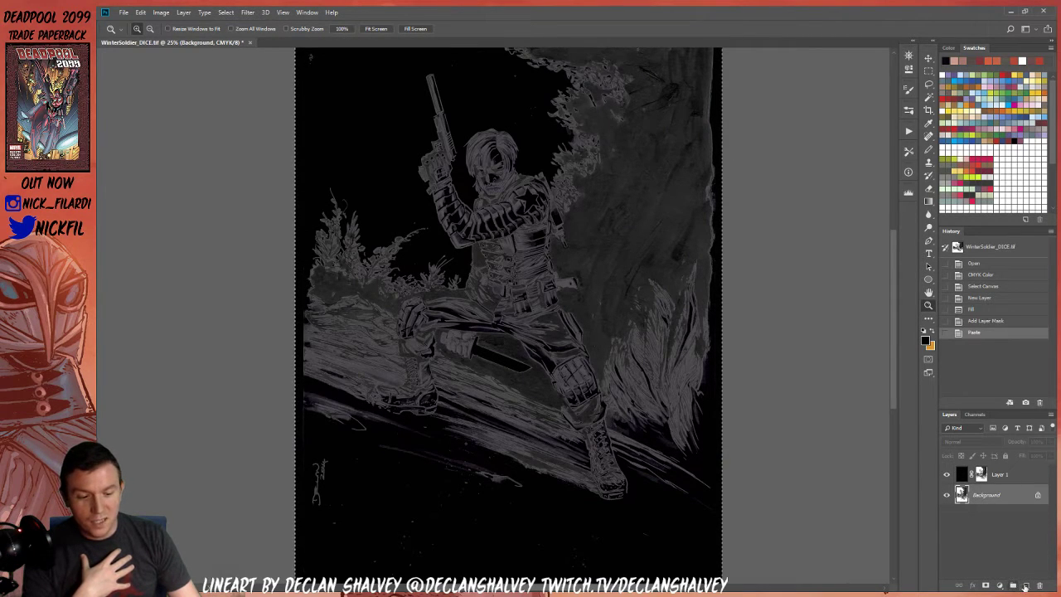
click(1025, 586)
key(d)
key(x)
key(alt+BackSpace)
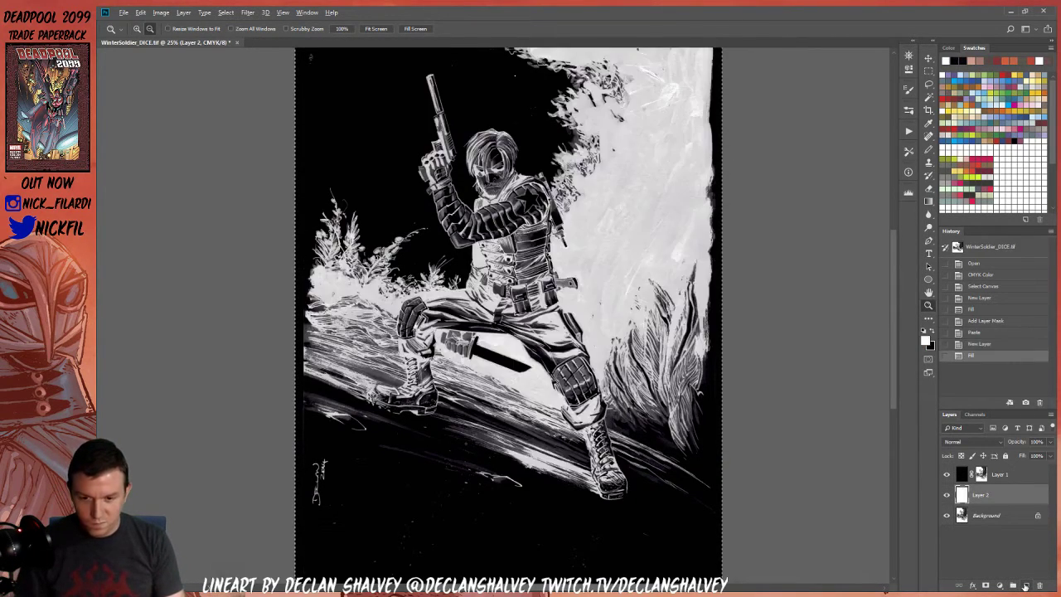
drag(670, 270, 711, 366)
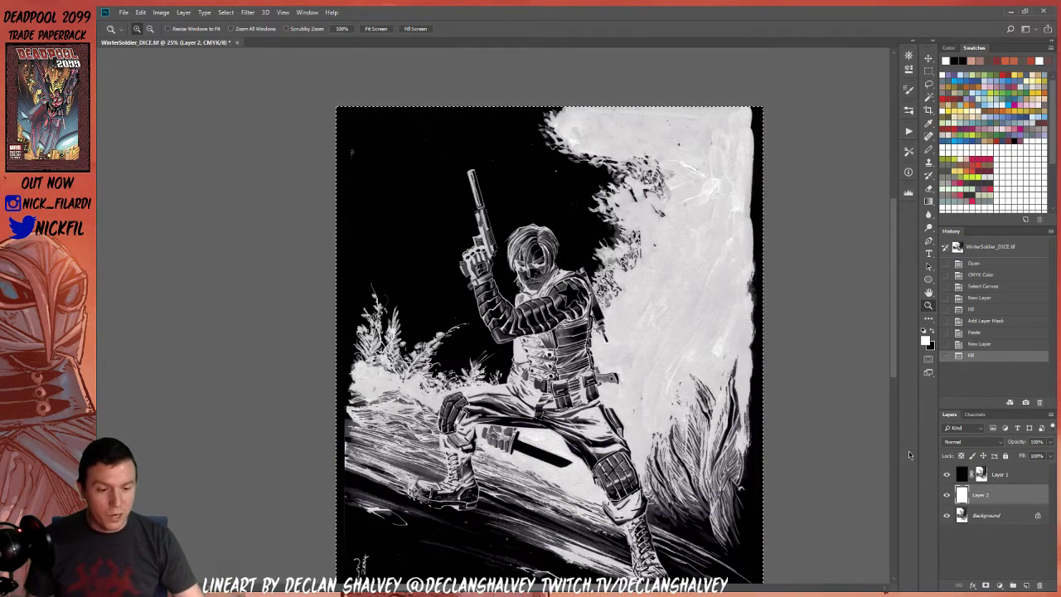
Load Layer 1's mask as a selection, deselect it, and invert the line art inside the mask
click(976, 481)
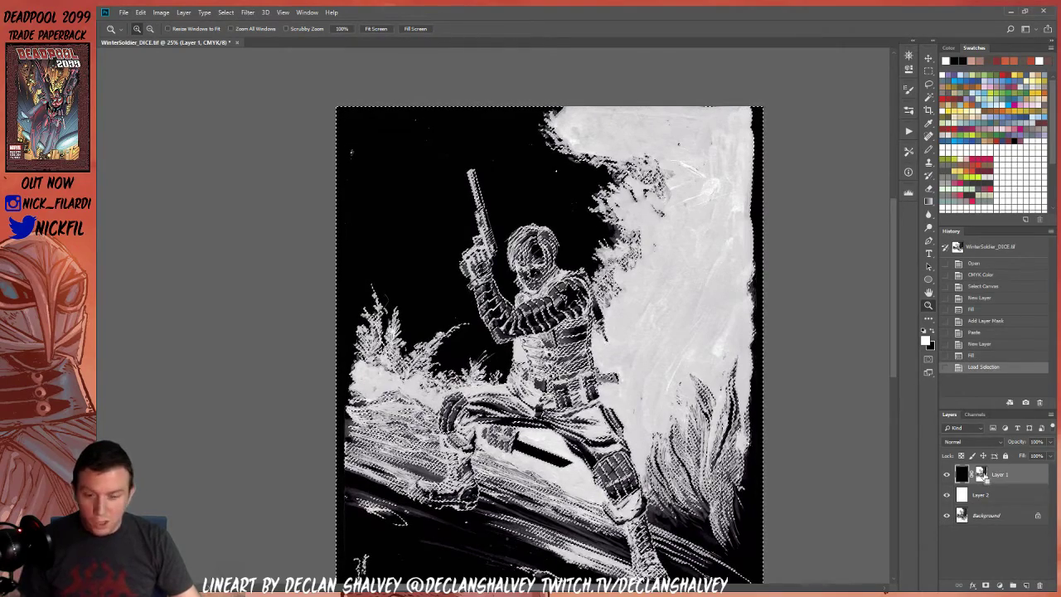
ctrl+click(981, 474)
key(ctrl+d)
click(981, 474)
key(ctrl+i)
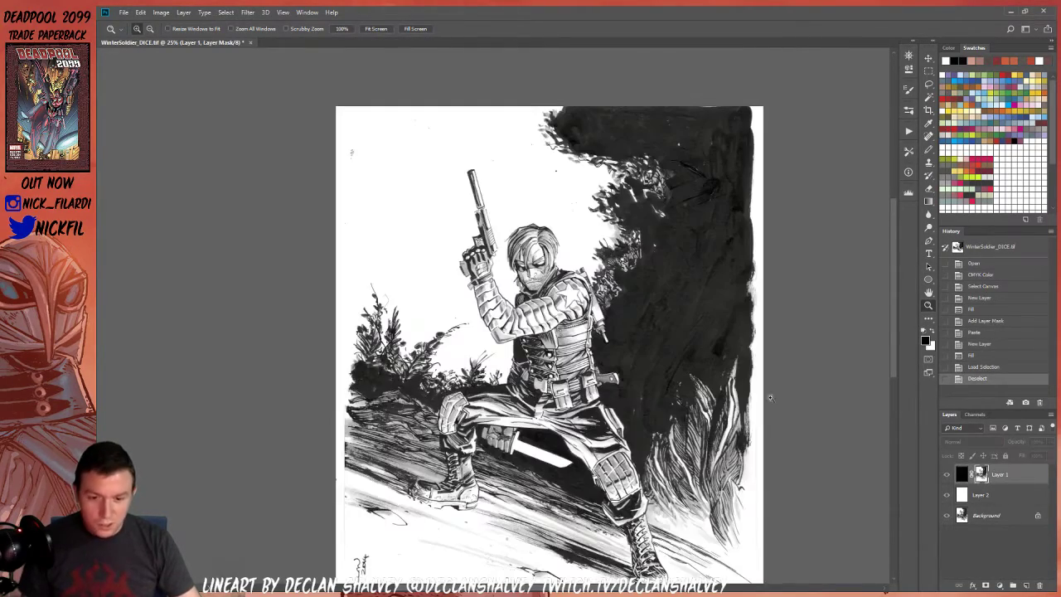
drag(715, 383, 692, 332)
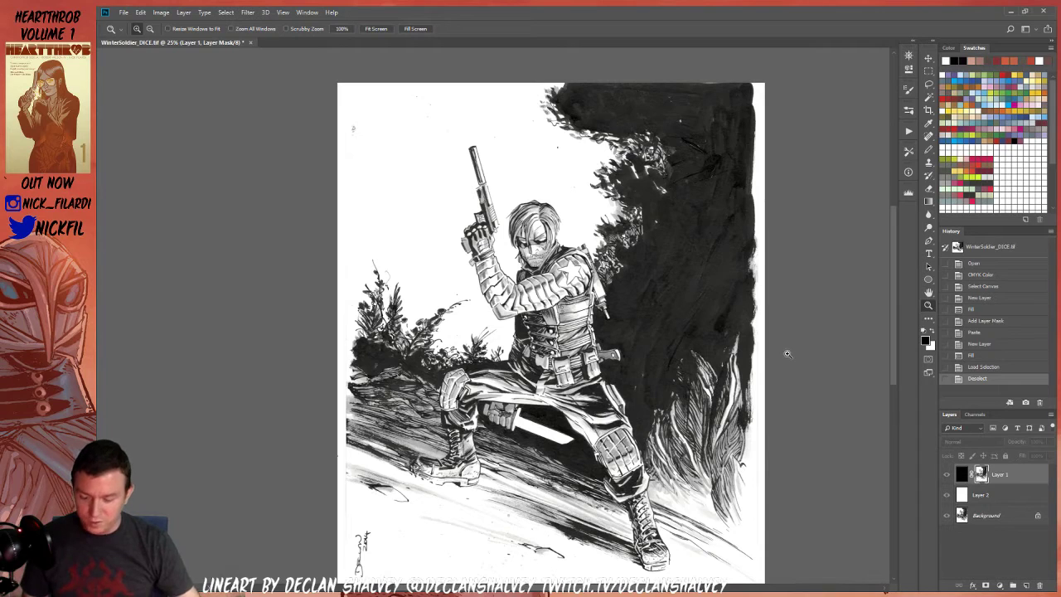
key(ctrl+i)
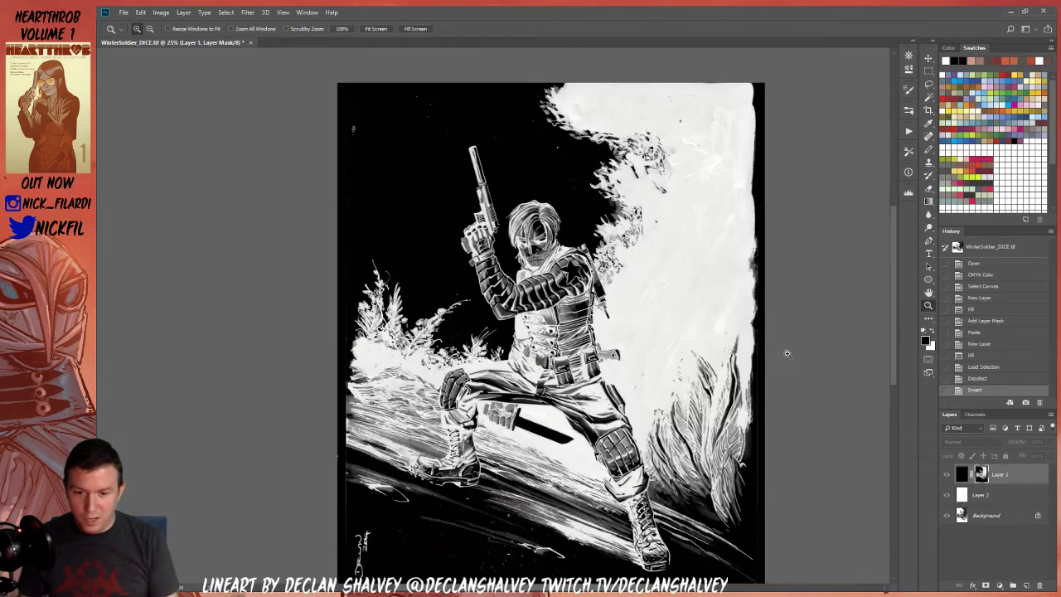
Examine the tree brushwork in the inverted mask, then switch to Layer 2 and inspect the line art over white
mouse_move(638, 386)
mouse_down()
mouse_move(650, 294)
mouse_move(626, 280)
mouse_move(658, 389)
mouse_up()
click(699, 331)
click(699, 330)
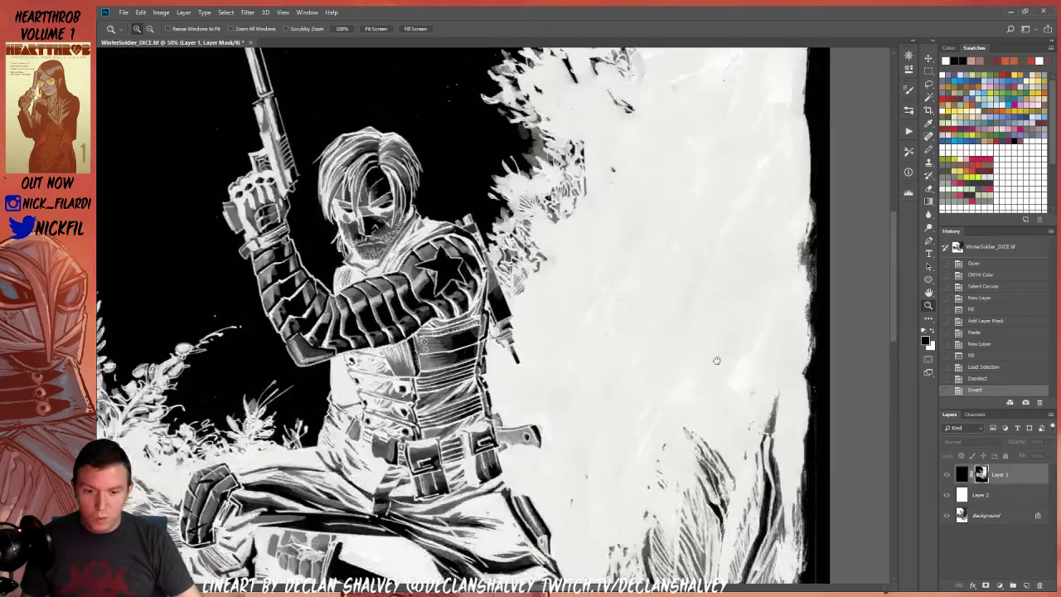
drag(720, 367, 536, 348)
click(547, 280)
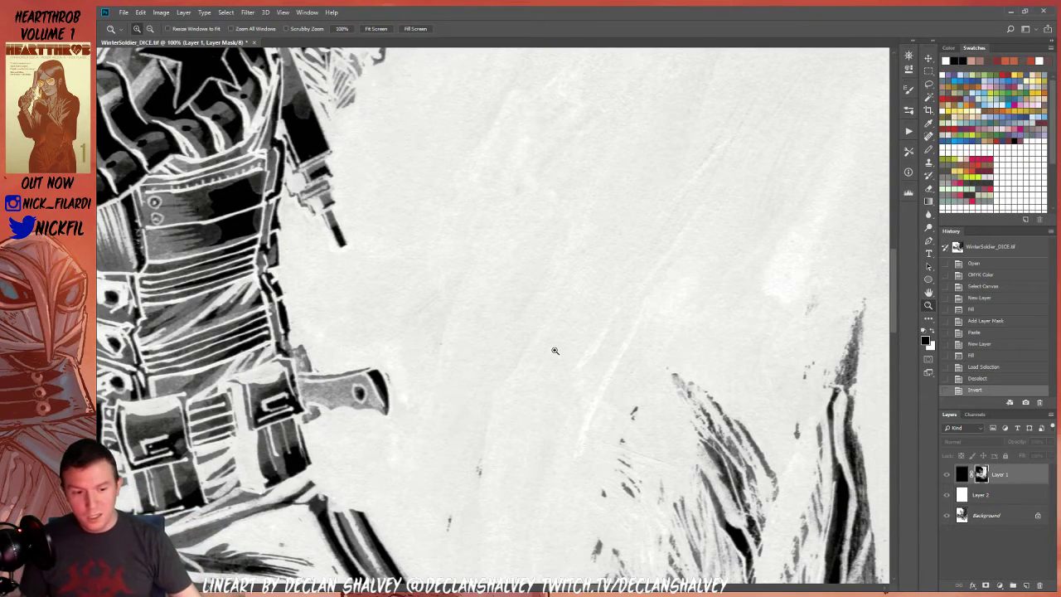
click(980, 497)
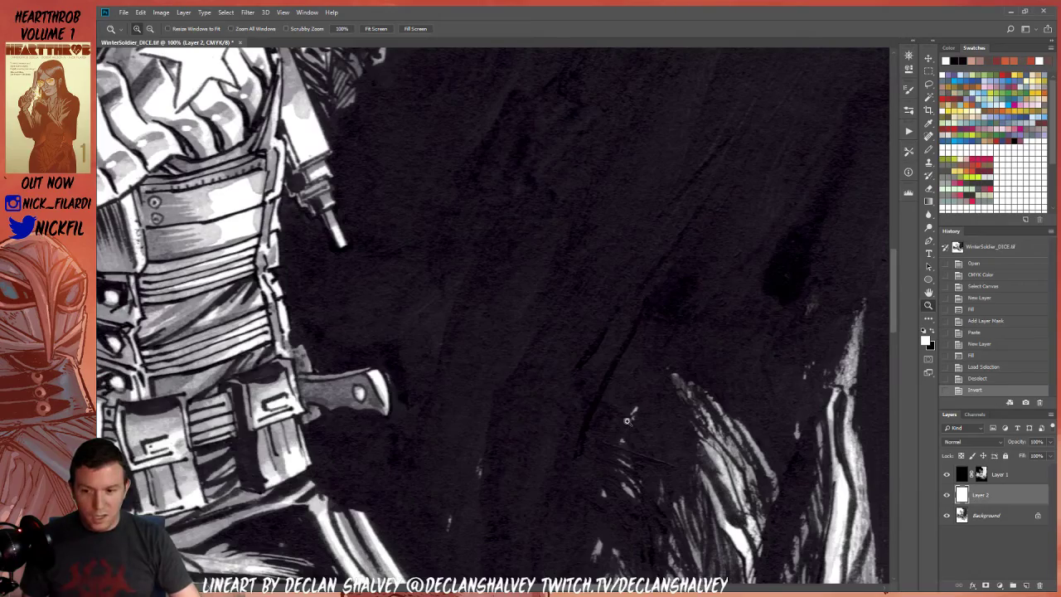
alt+click(566, 379)
drag(533, 392, 637, 364)
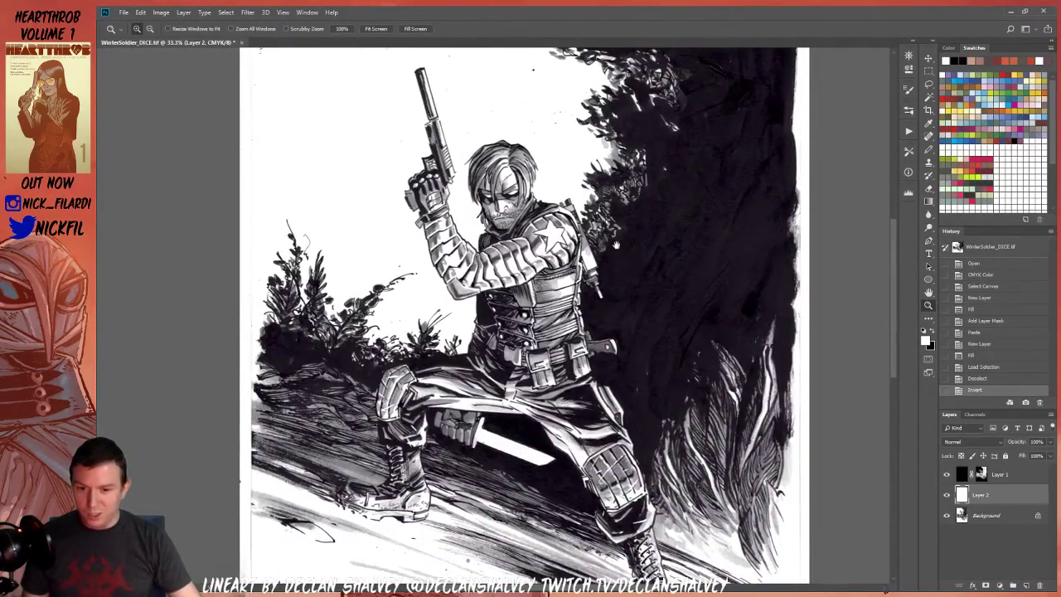
drag(616, 245, 620, 307)
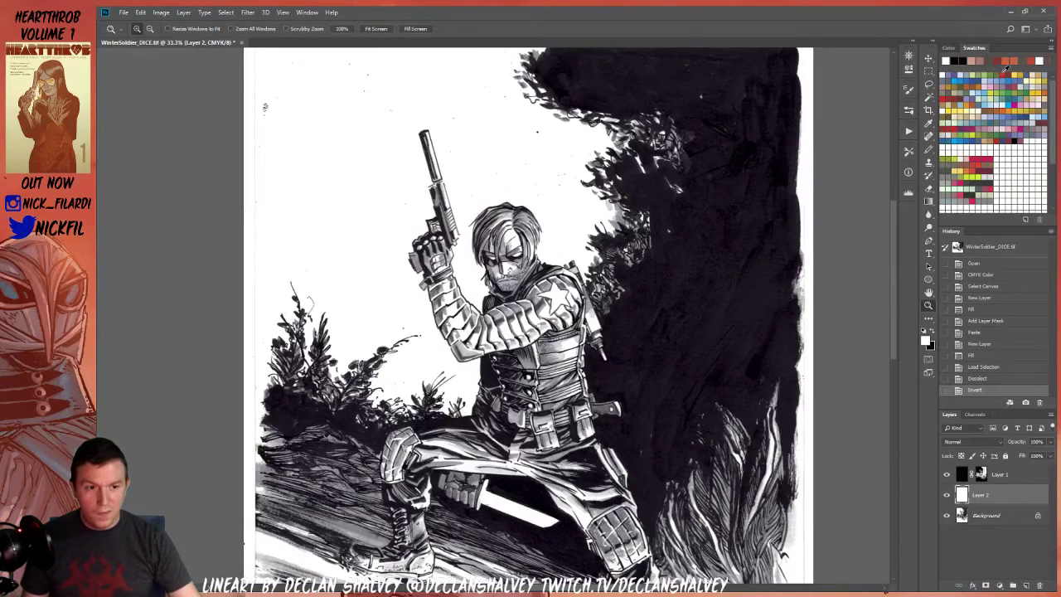
Fill Layer 2 with bright red beneath the line art
click(1004, 65)
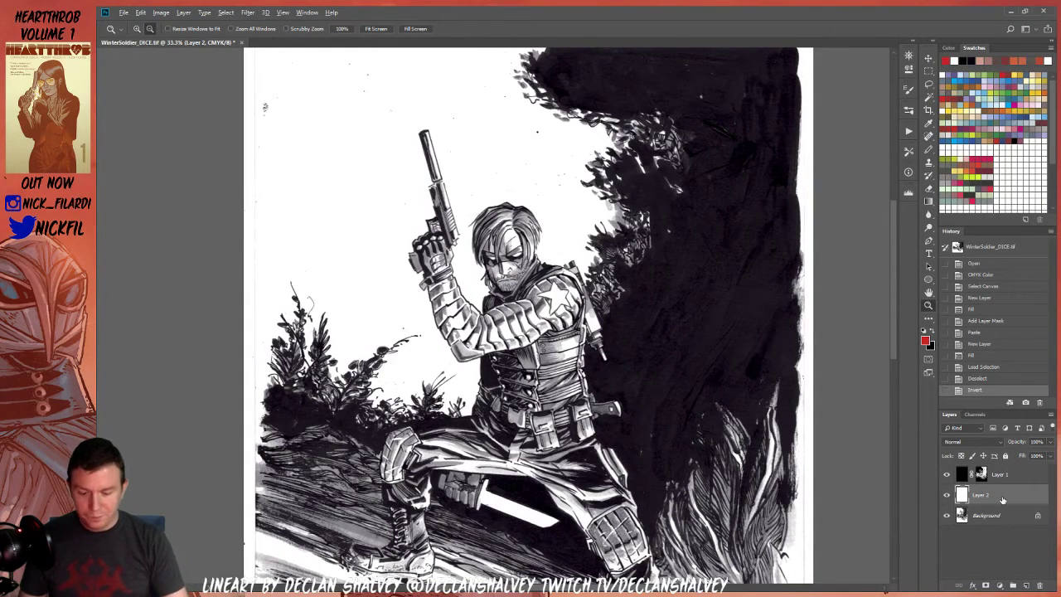
key(alt+BackSpace)
drag(669, 445, 680, 337)
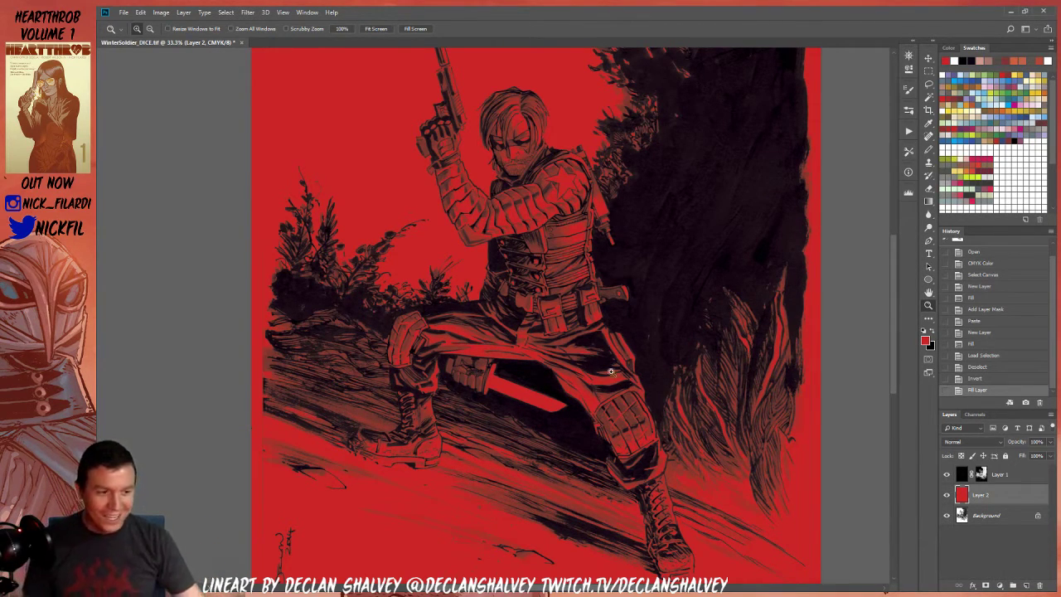
drag(587, 246, 578, 344)
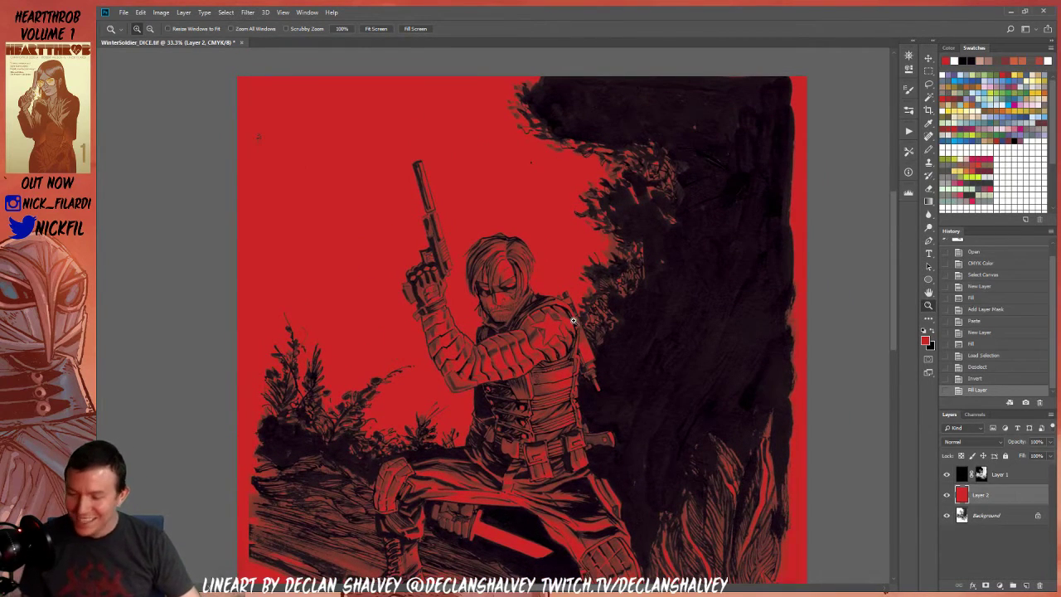
drag(625, 396, 610, 260)
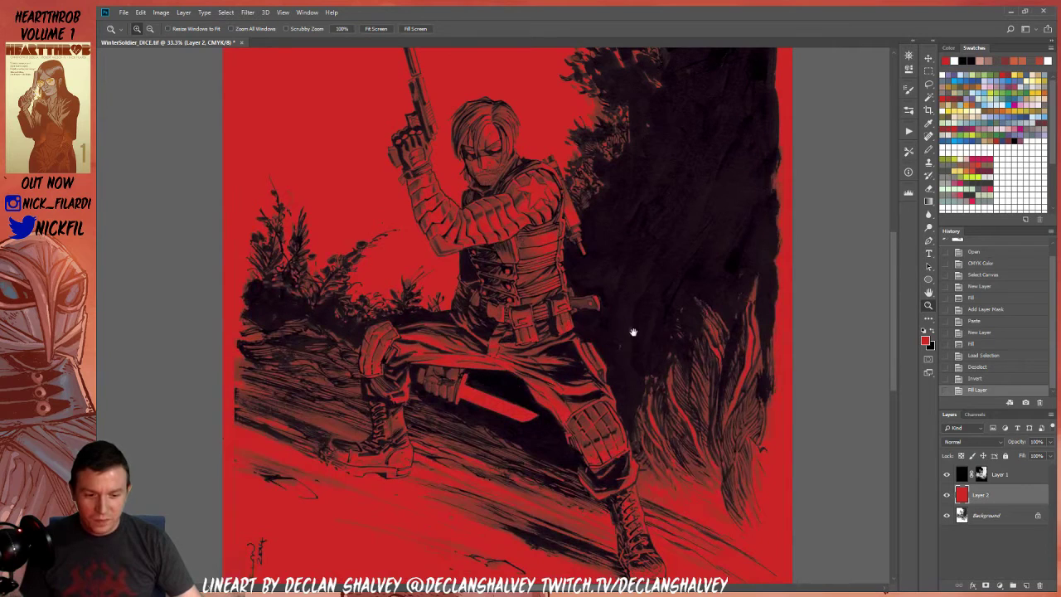
Make Layer 1 active and try light green and dark red swatches as the foreground color
click(1018, 478)
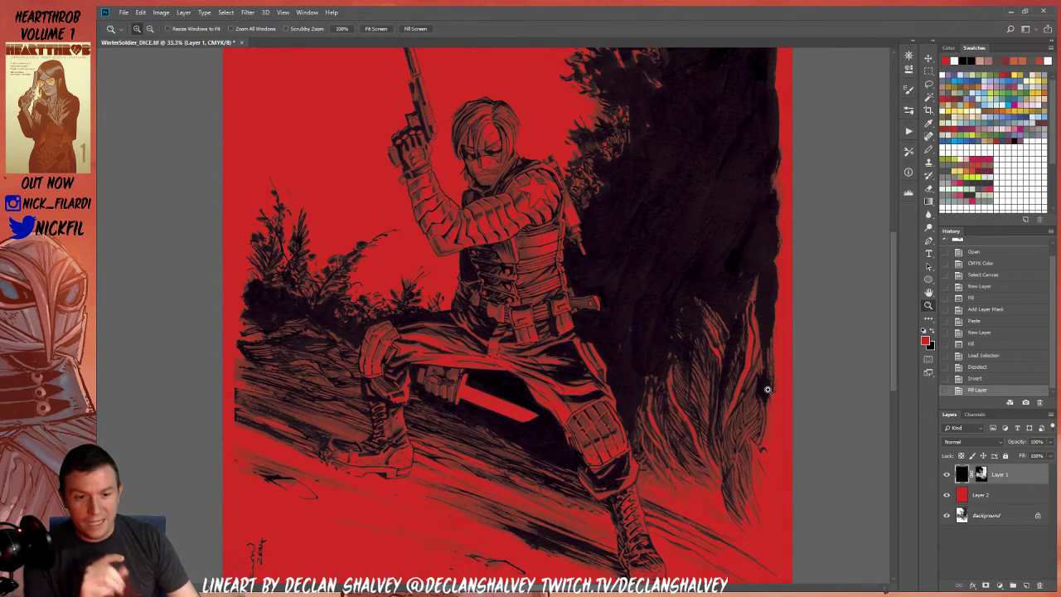
click(991, 86)
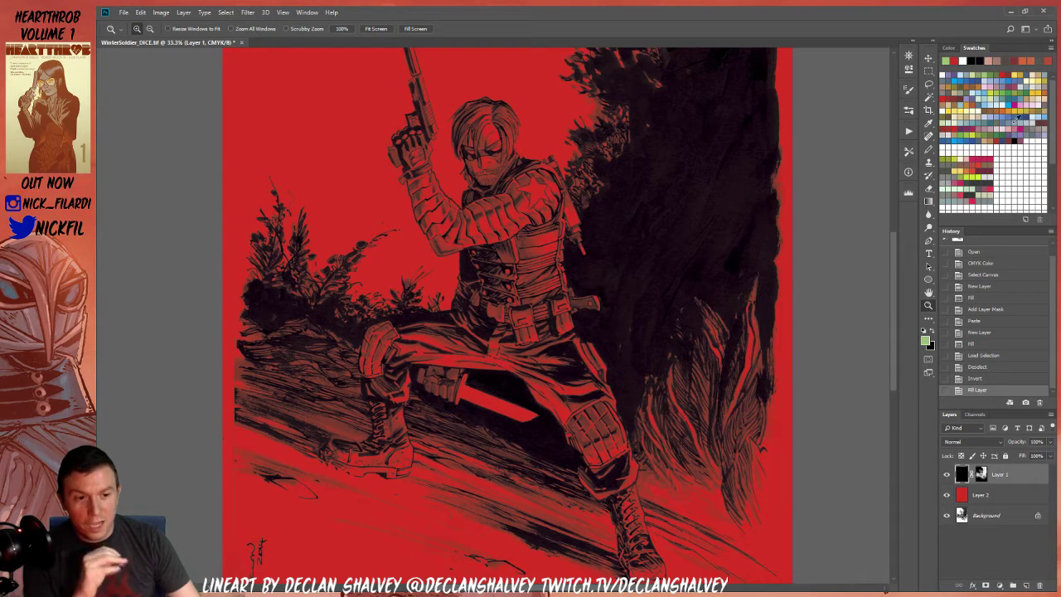
click(1009, 74)
drag(527, 227, 569, 227)
drag(588, 318, 572, 334)
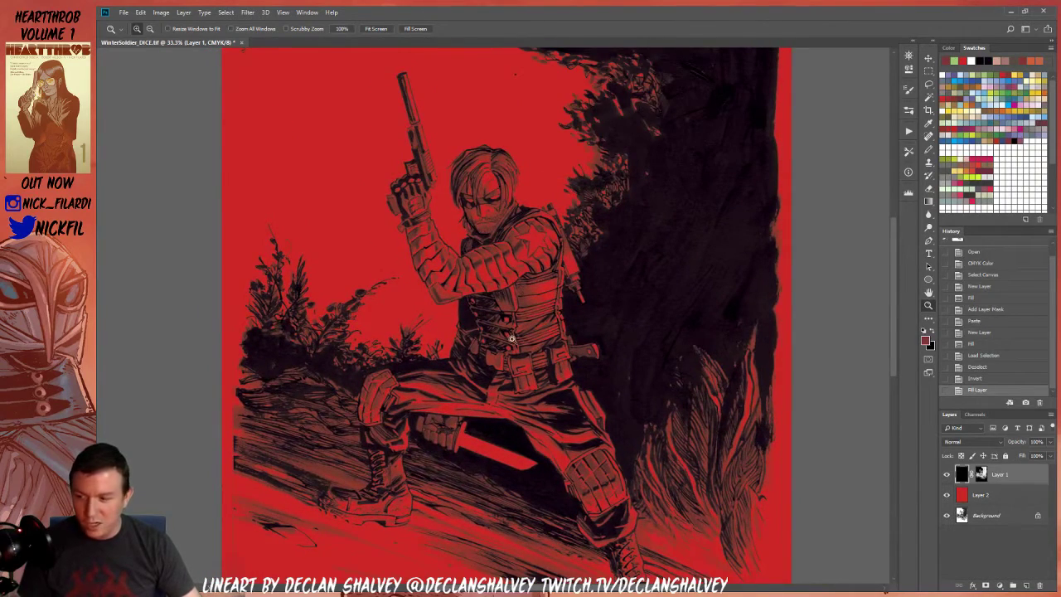
Paint light blue over the gun, gloved hand and wrist line art on Layer 1 with the Pencil tool
click(487, 304)
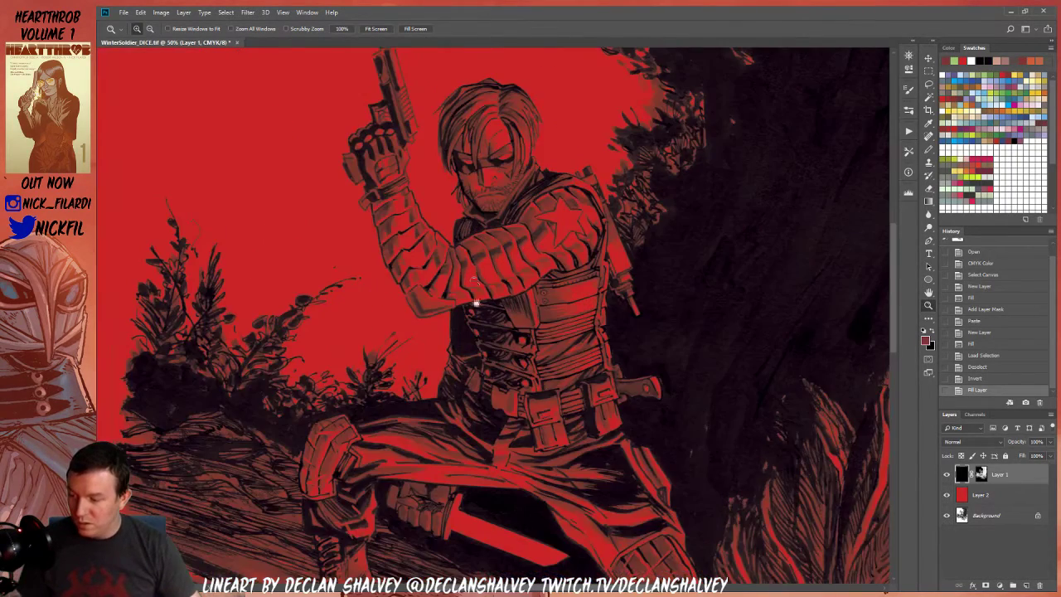
drag(475, 279, 501, 325)
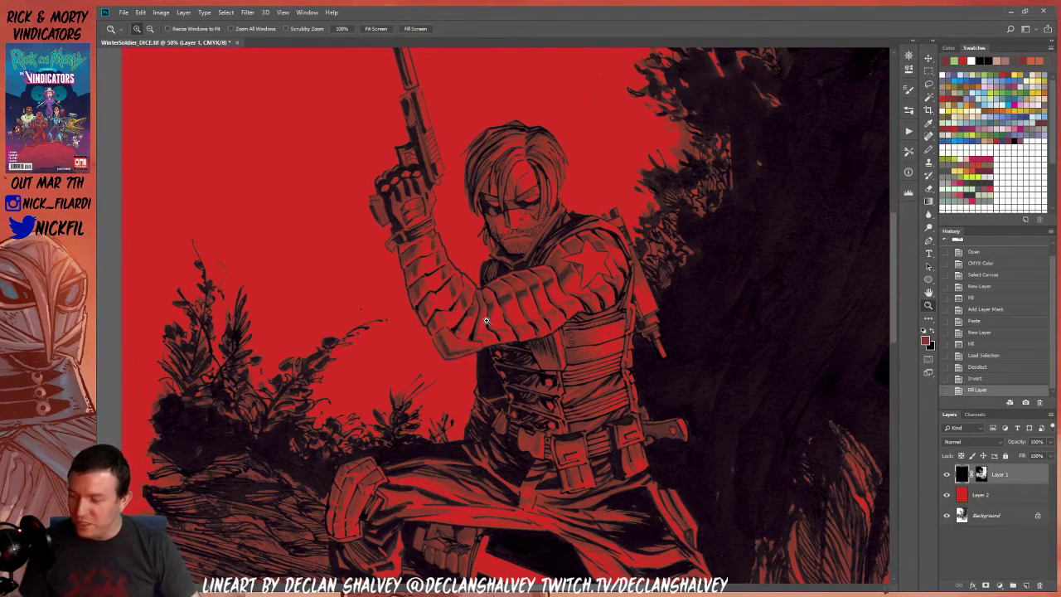
drag(606, 284, 605, 336)
click(502, 217)
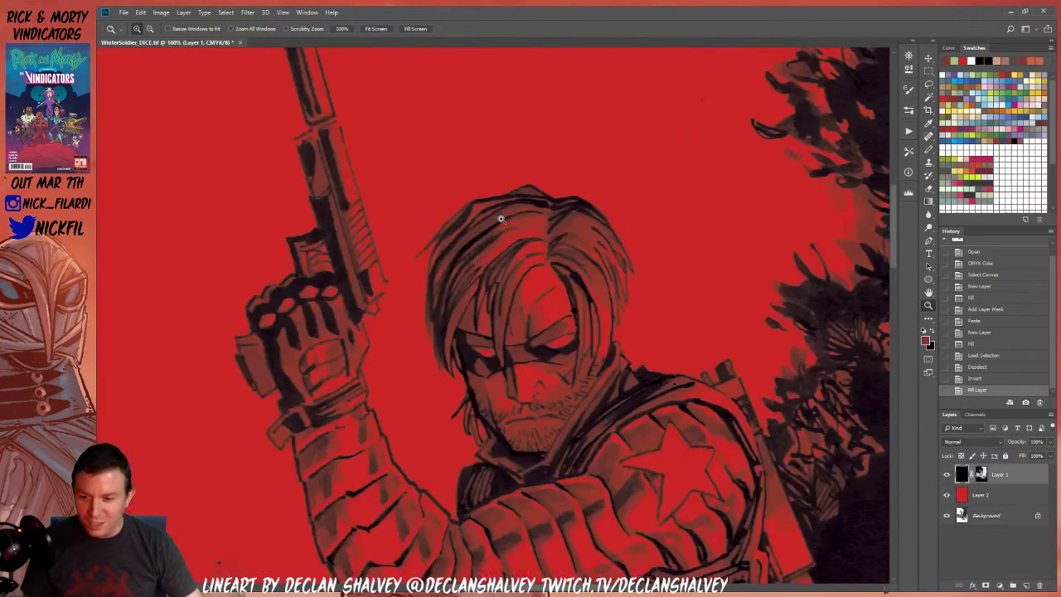
drag(461, 251, 554, 295)
key(b)
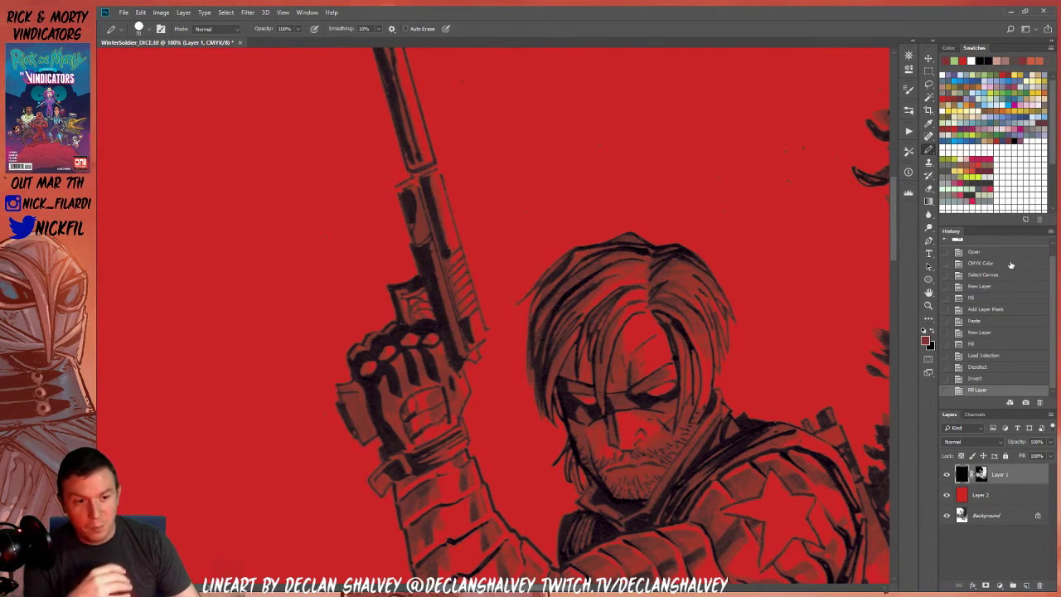
click(982, 97)
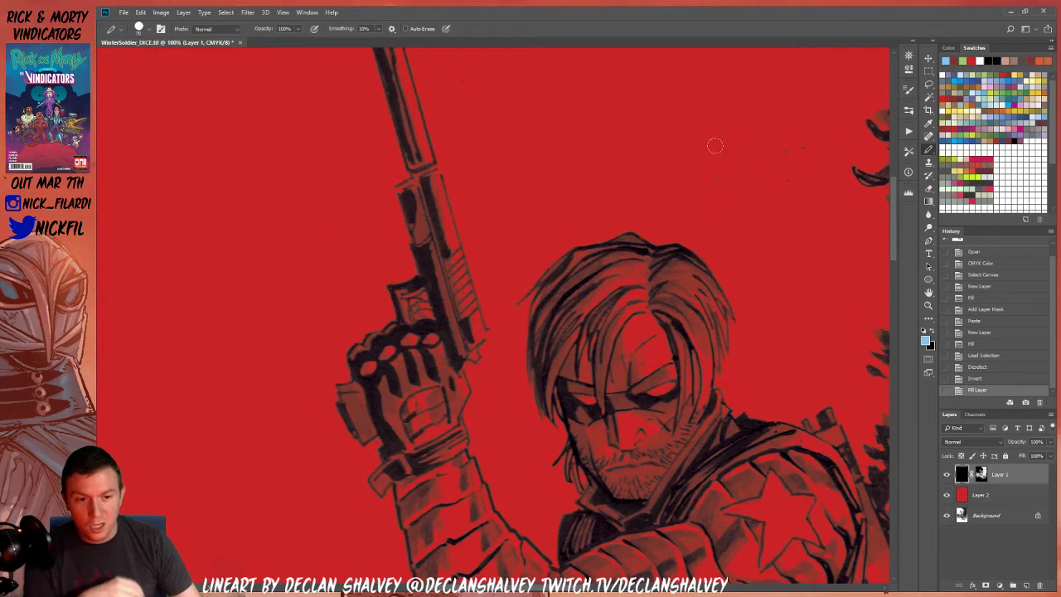
mouse_move(440, 177)
mouse_down()
mouse_move(431, 210)
mouse_move(419, 182)
mouse_move(390, 184)
mouse_move(441, 313)
mouse_move(439, 351)
mouse_move(473, 357)
mouse_move(405, 276)
mouse_move(381, 270)
mouse_move(393, 316)
mouse_move(352, 355)
mouse_move(356, 383)
mouse_move(476, 403)
mouse_move(411, 452)
mouse_move(403, 370)
mouse_move(369, 425)
mouse_move(331, 355)
mouse_move(319, 382)
mouse_up()
drag(431, 388, 389, 435)
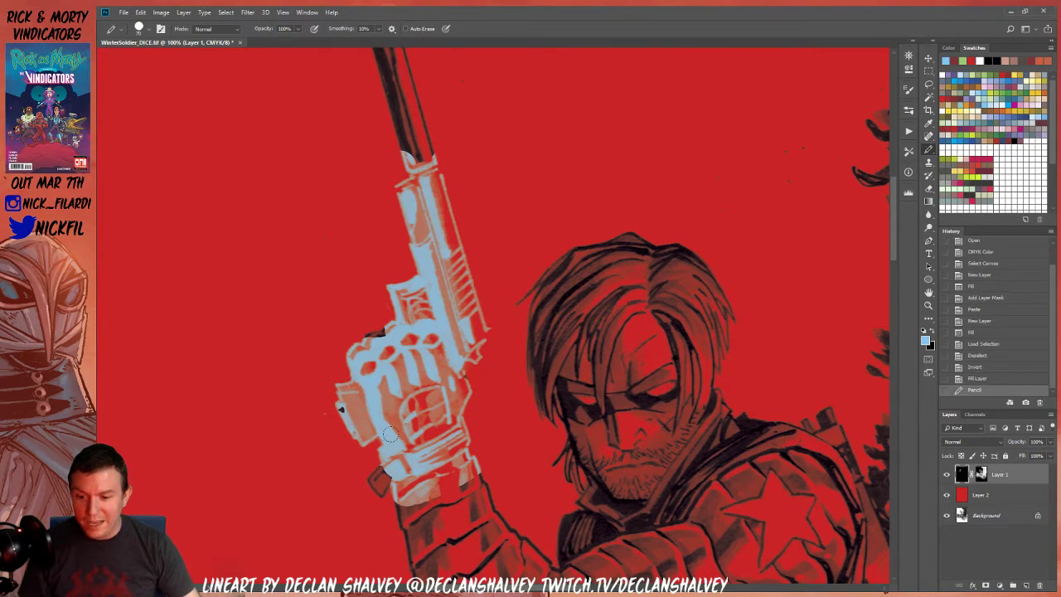
Fill Layer 2 with dark blue beneath the light blue glove lines
key(z)
click(376, 371)
click(355, 380)
click(364, 385)
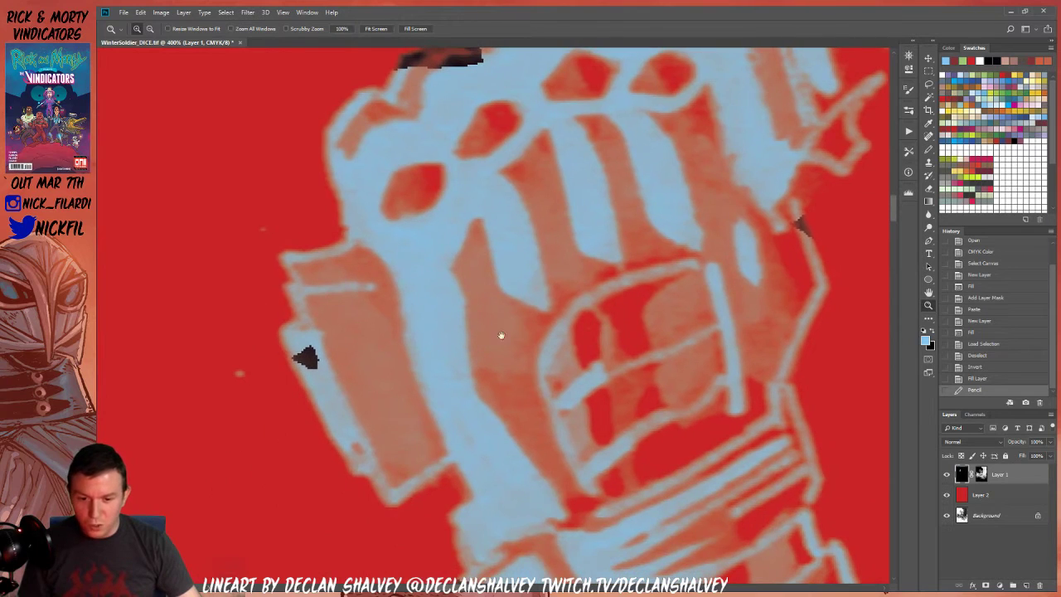
click(986, 496)
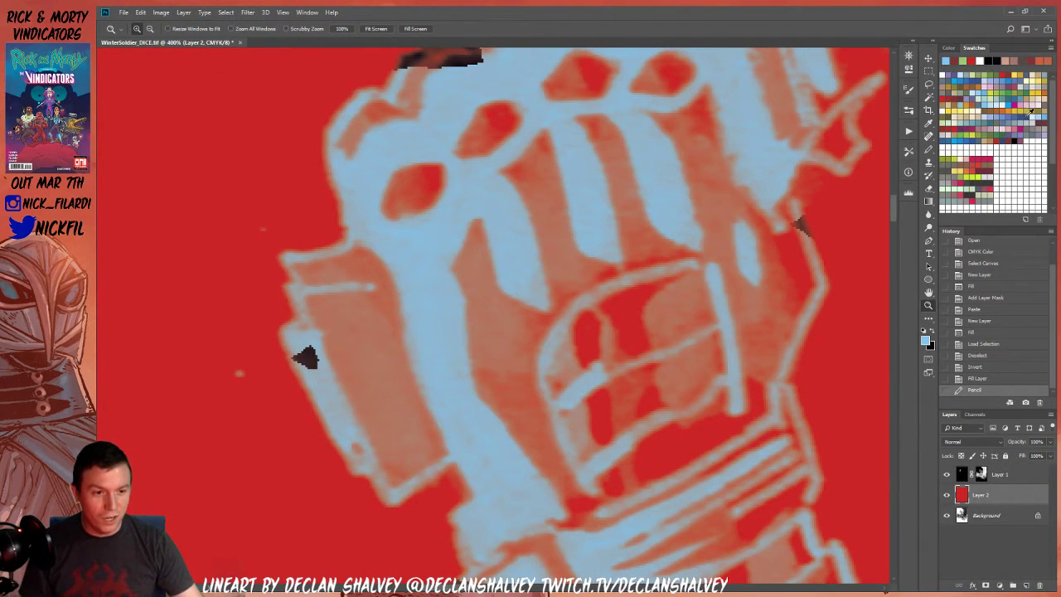
click(1031, 111)
key(alt+BackSpace)
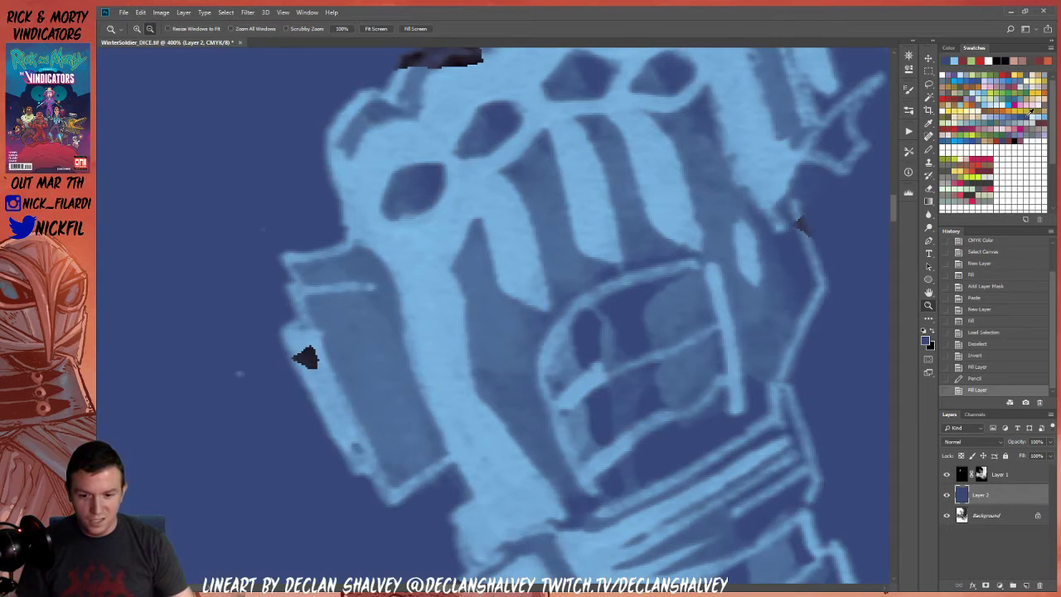
Try filling Layer 1 with the dark blue sampled from the background around the glove
alt+click(636, 252)
alt+click(636, 252)
alt+click(637, 251)
drag(703, 259, 543, 335)
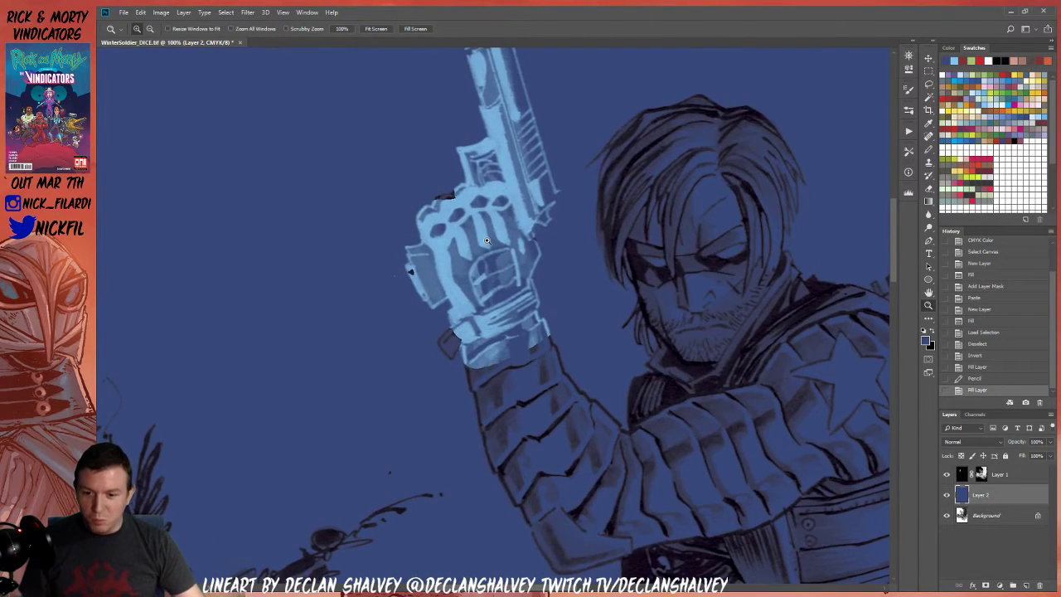
scroll(486, 240, up, 2)
drag(549, 218, 570, 247)
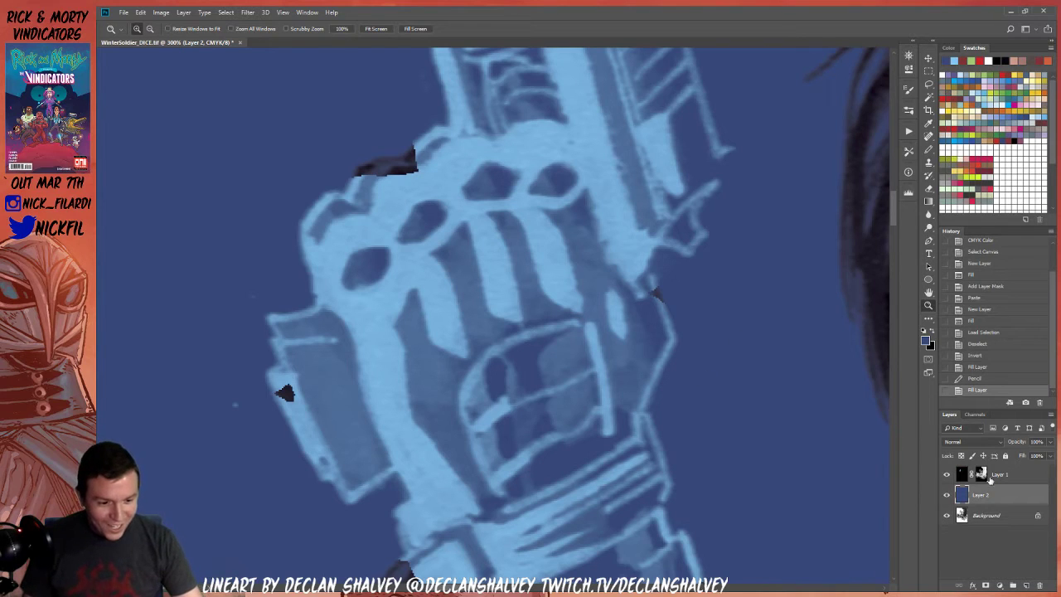
click(957, 471)
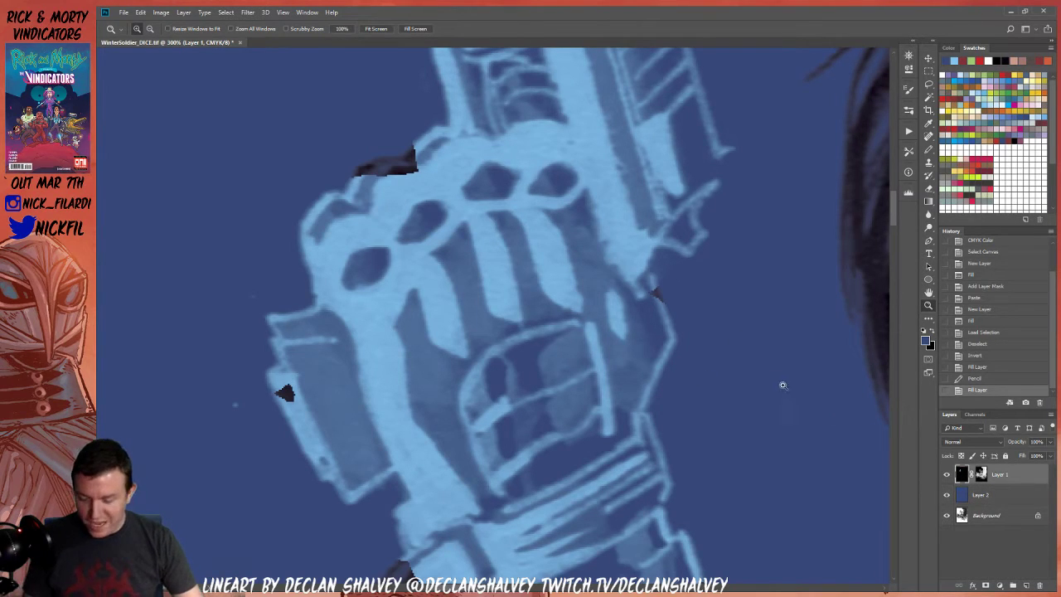
key(b)
alt+click(171, 120)
key(alt+BackSpace)
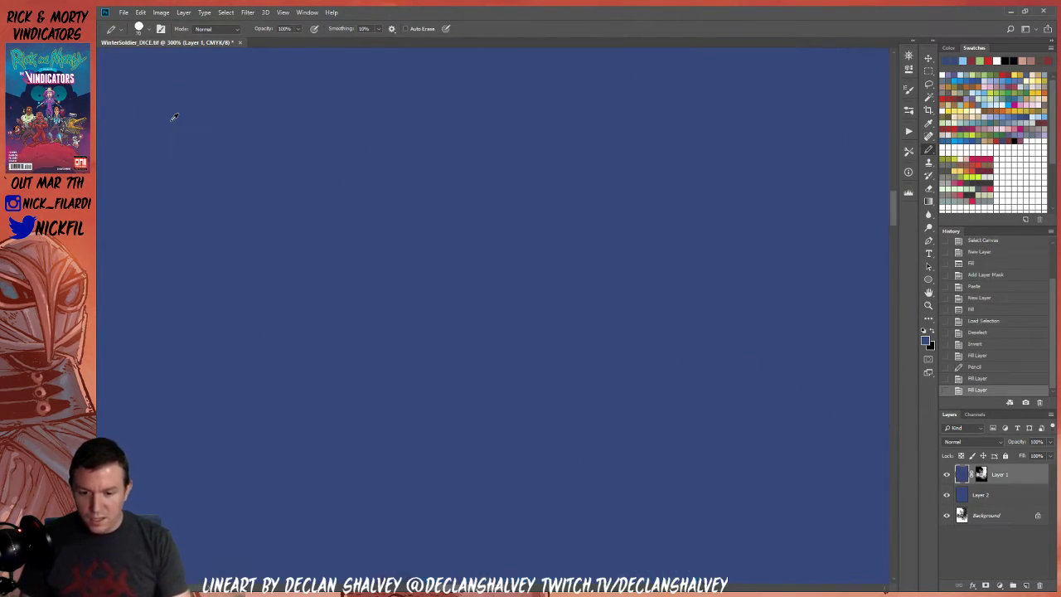
key(z)
key(ctrl+z)
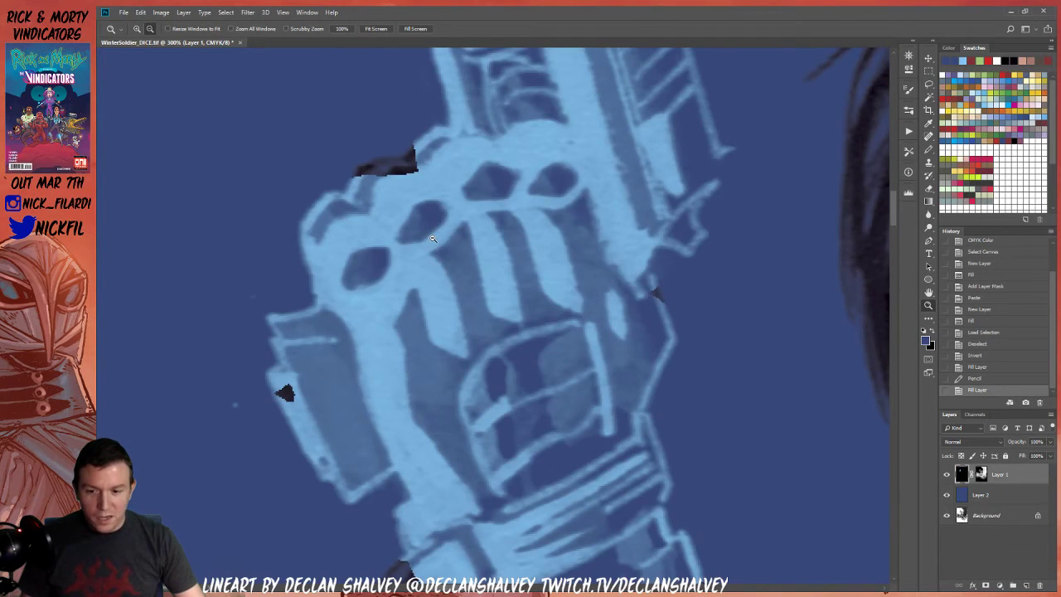
Sample black from the line art and fill Layer 1 with it to turn the glove and gun lines black
alt+click(433, 238)
alt+click(432, 239)
alt+click(432, 239)
alt+click(433, 239)
mouse_move(456, 204)
mouse_down()
mouse_move(507, 272)
mouse_move(458, 159)
mouse_move(457, 214)
mouse_up()
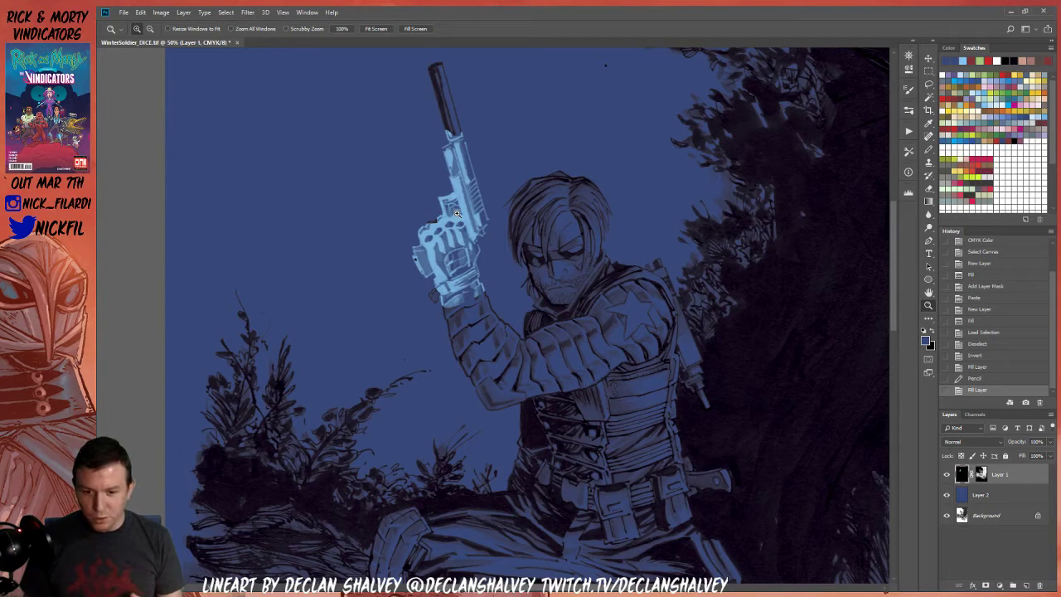
drag(648, 347, 644, 295)
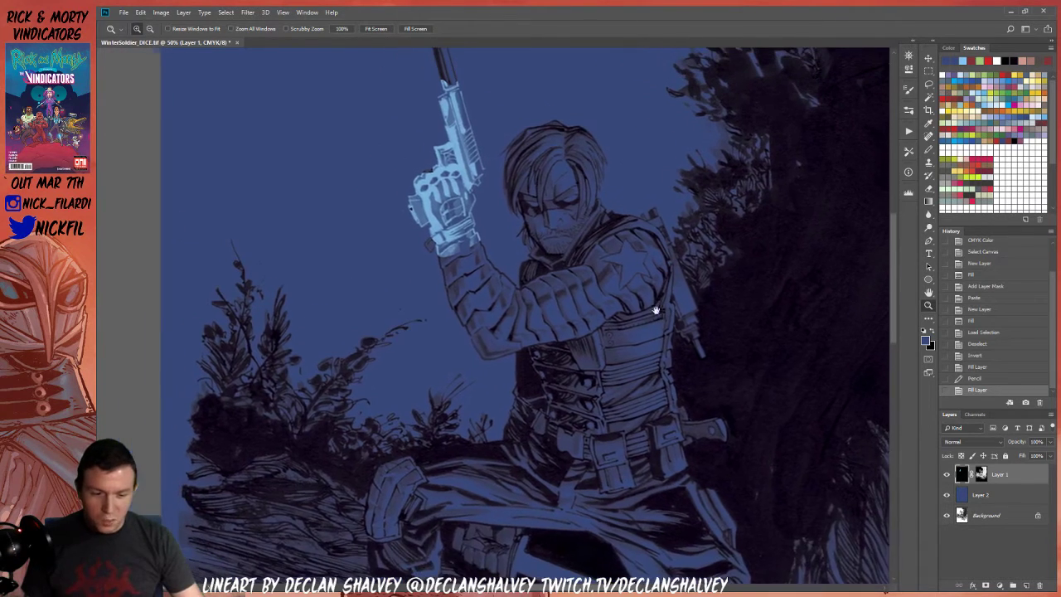
key(i)
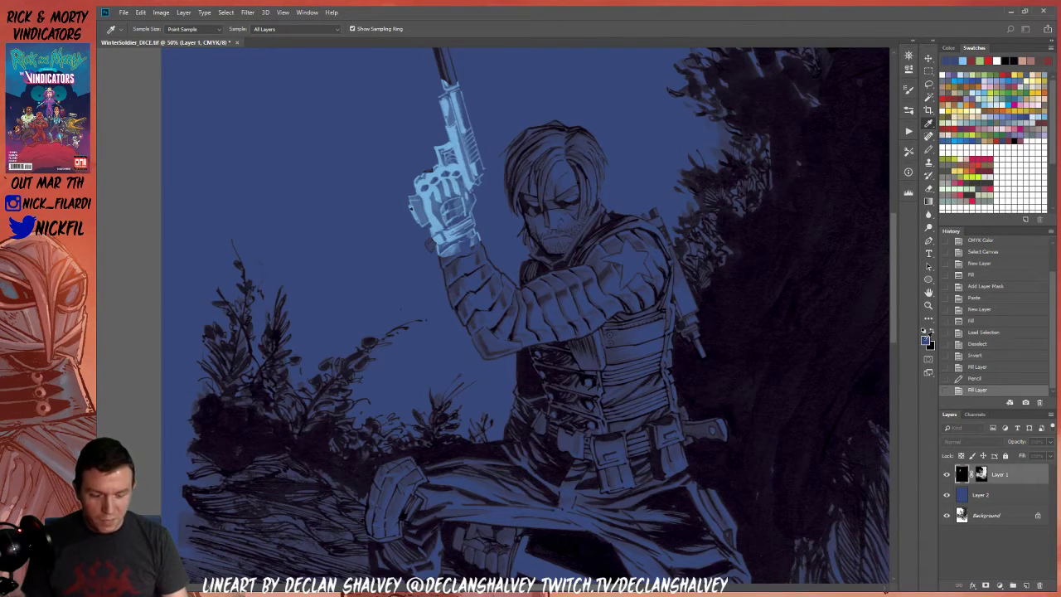
key(z)
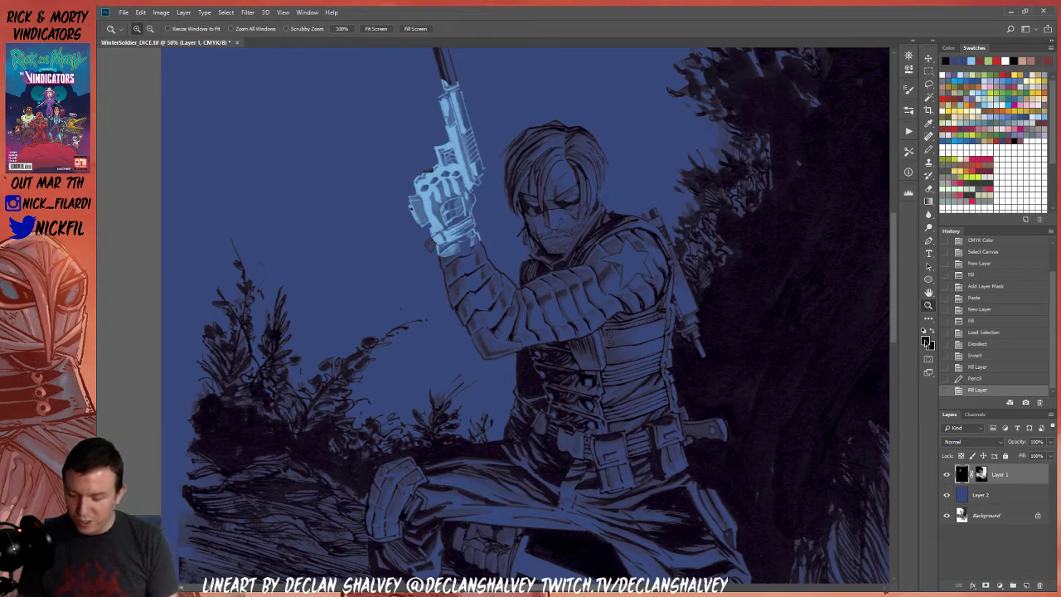
key(alt+BackSpace)
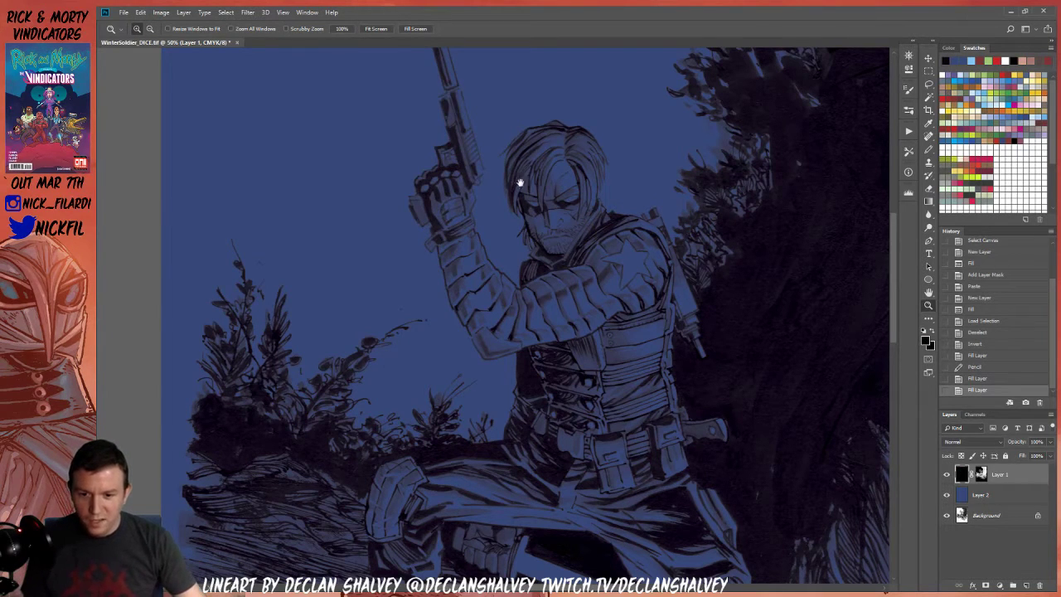
Make Layer 2 active and switch to the Lasso tool for selecting color areas
drag(565, 169, 606, 286)
alt+click(566, 211)
alt+click(566, 211)
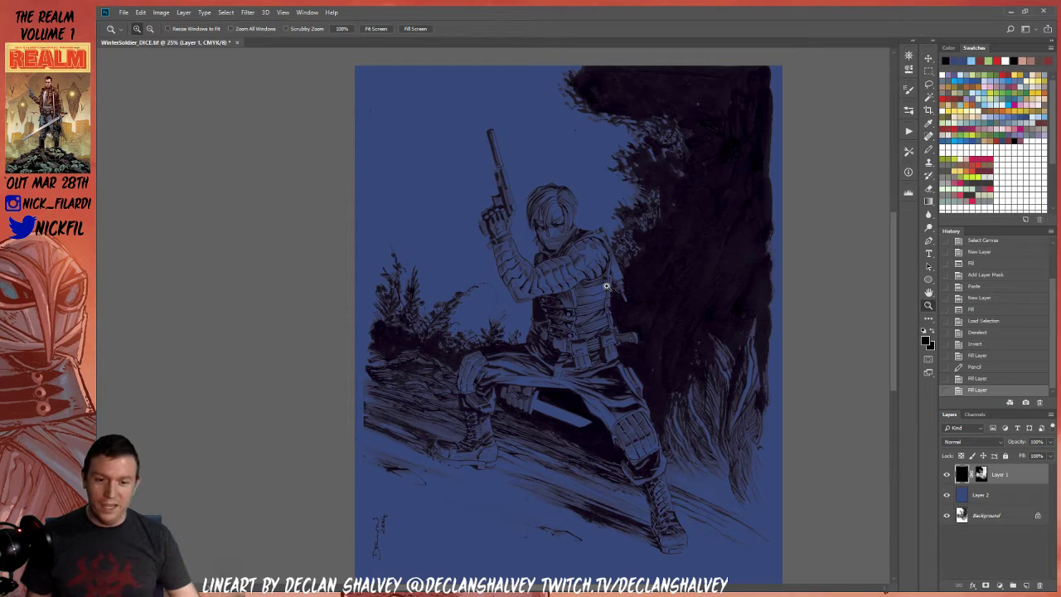
click(992, 496)
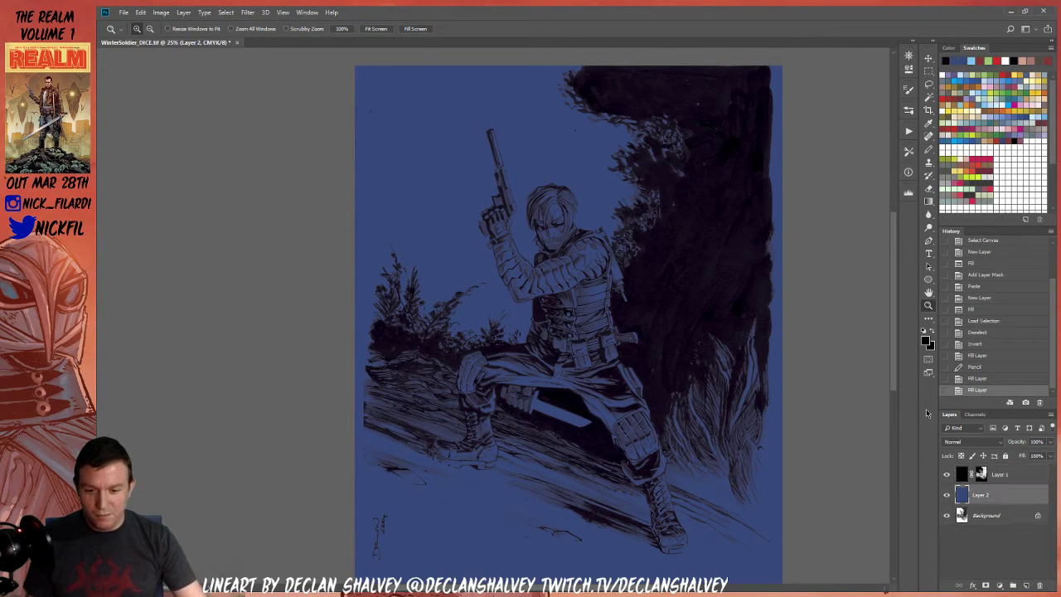
drag(609, 315, 587, 192)
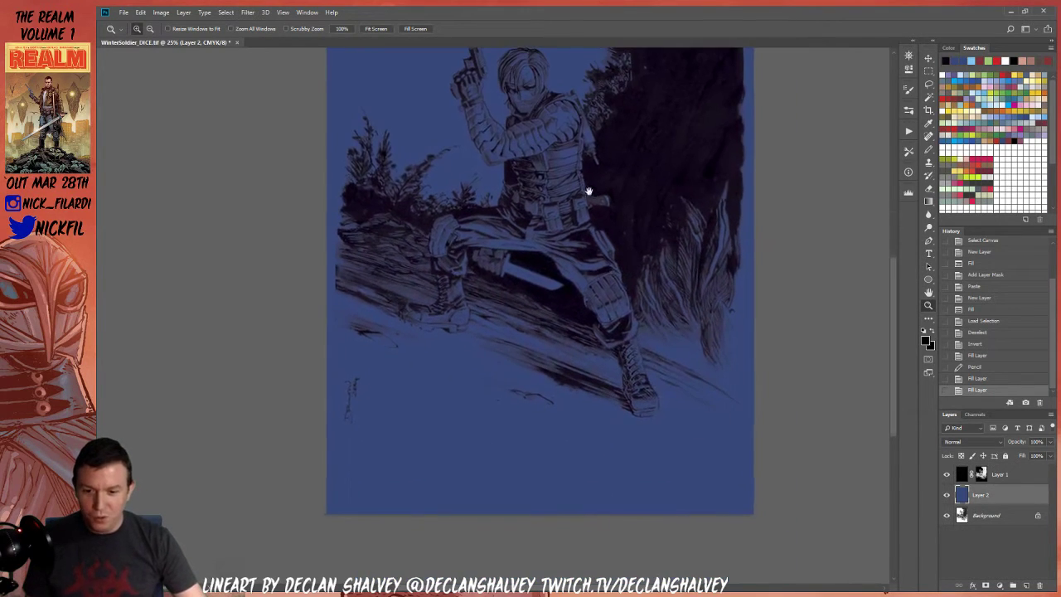
click(521, 229)
drag(494, 193, 531, 278)
key(l)
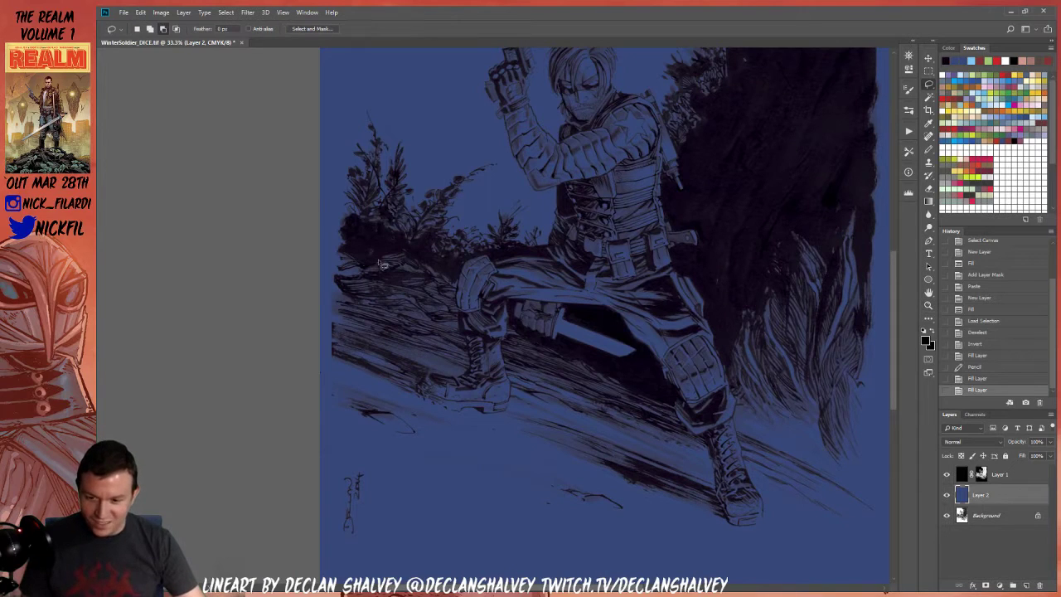
Examine the figure, foliage and ground line art across the page before selecting areas
drag(648, 338, 569, 365)
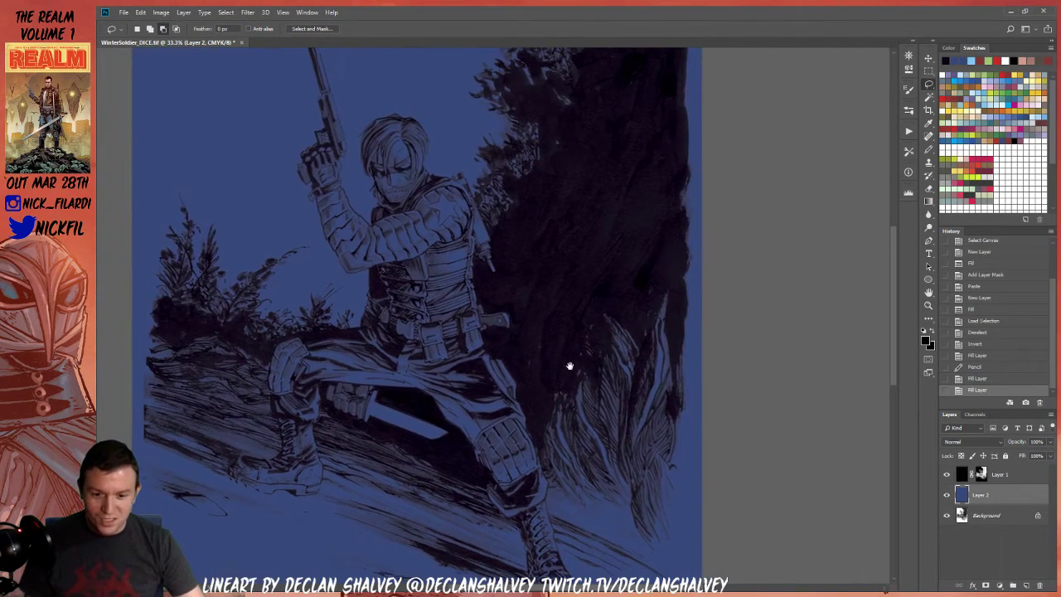
mouse_move(553, 215)
mouse_down()
mouse_move(648, 319)
mouse_move(640, 249)
mouse_up()
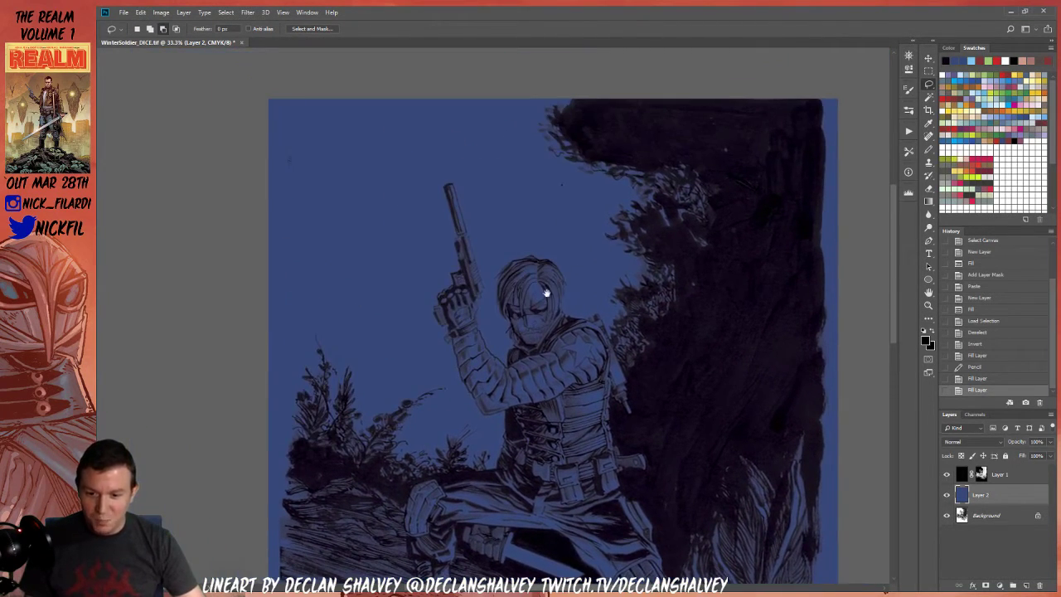
drag(546, 292, 611, 182)
key(z)
click(435, 218)
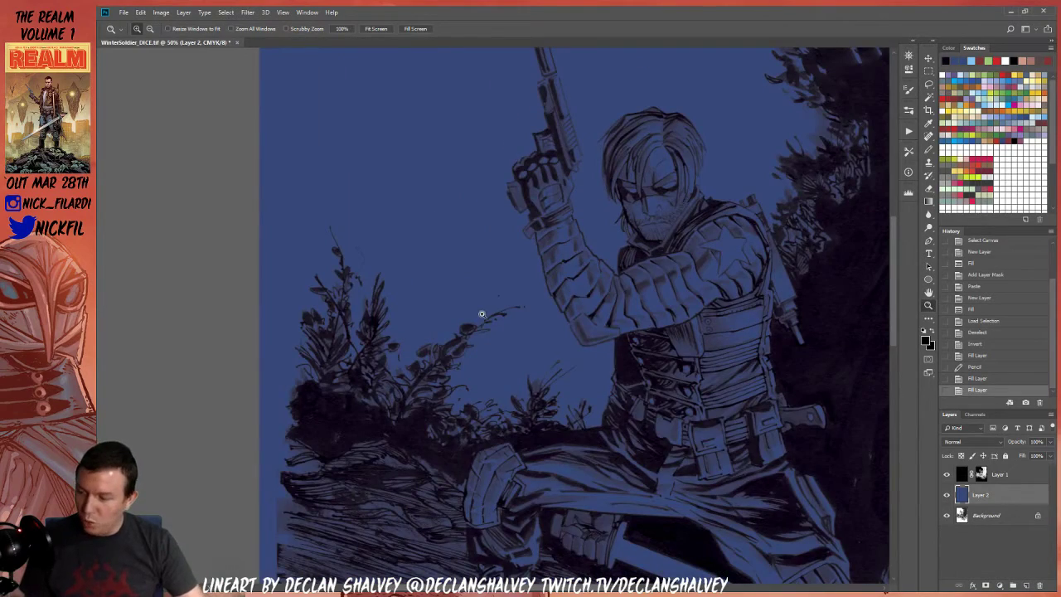
drag(455, 234, 413, 377)
drag(610, 403, 490, 145)
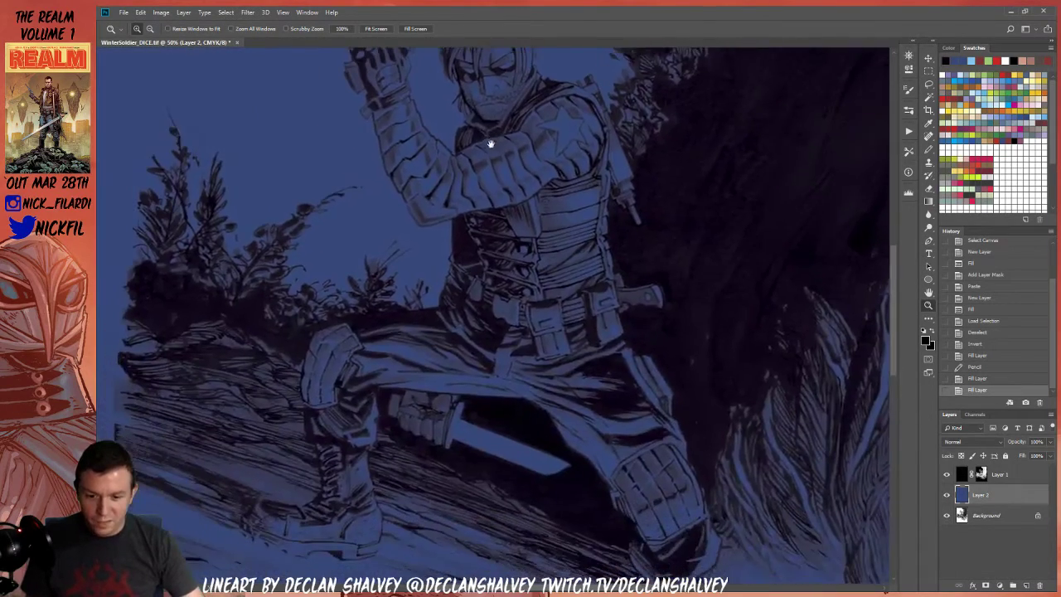
drag(532, 321, 551, 158)
drag(579, 320, 561, 211)
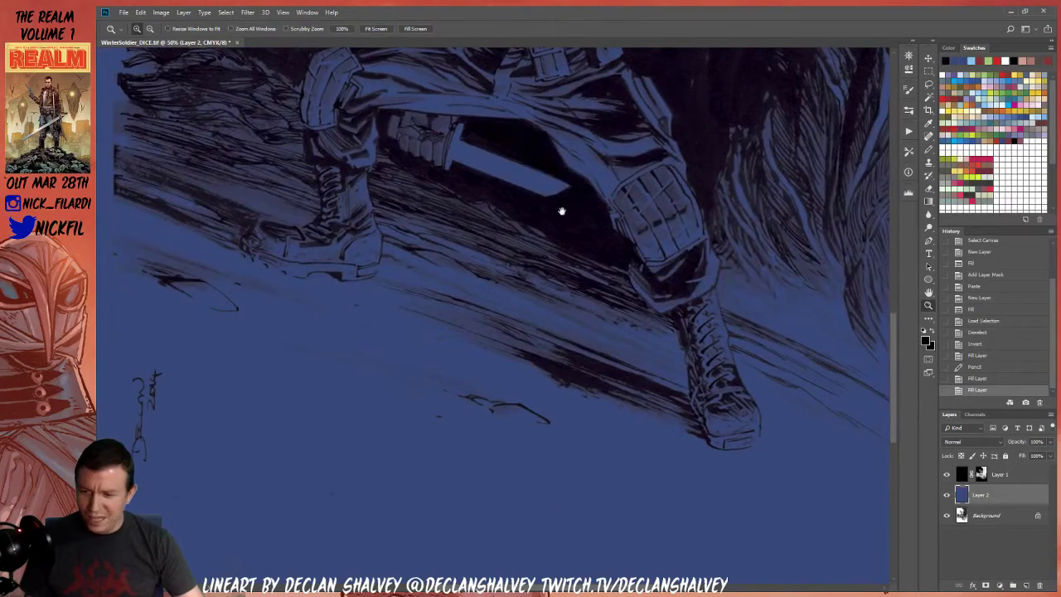
scroll(470, 218, down, 3)
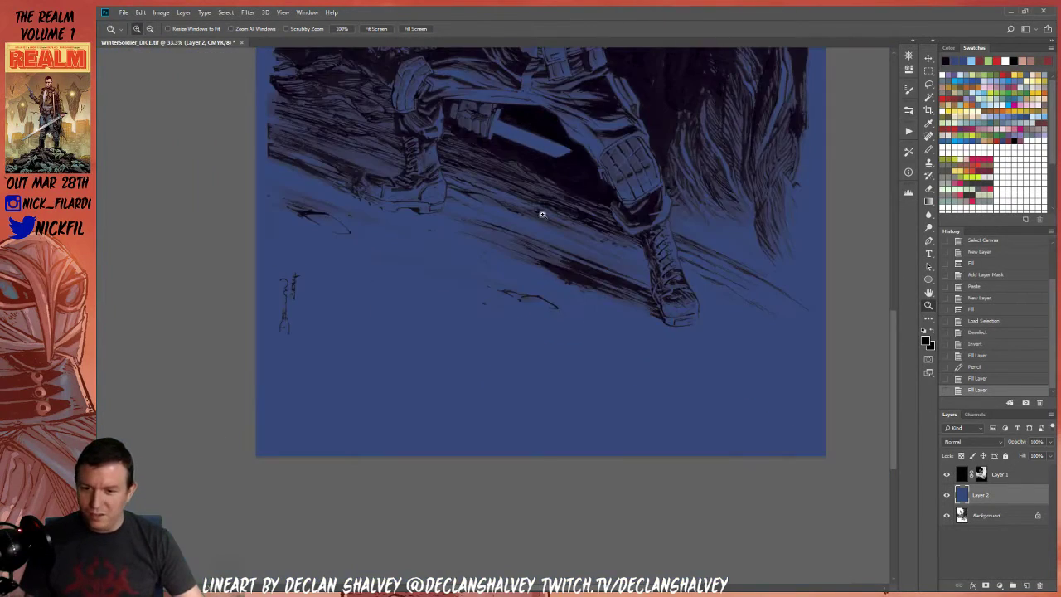
drag(517, 256, 553, 310)
key(l)
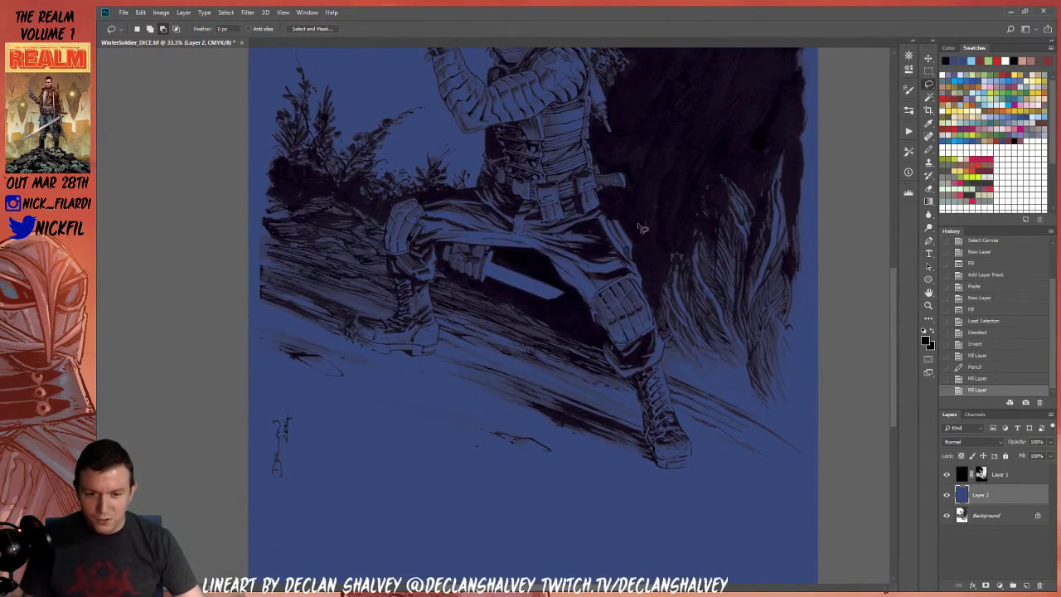
Lasso the upper part of the dark tree mass out past the page's right edge on Layer 2
drag(725, 184, 658, 396)
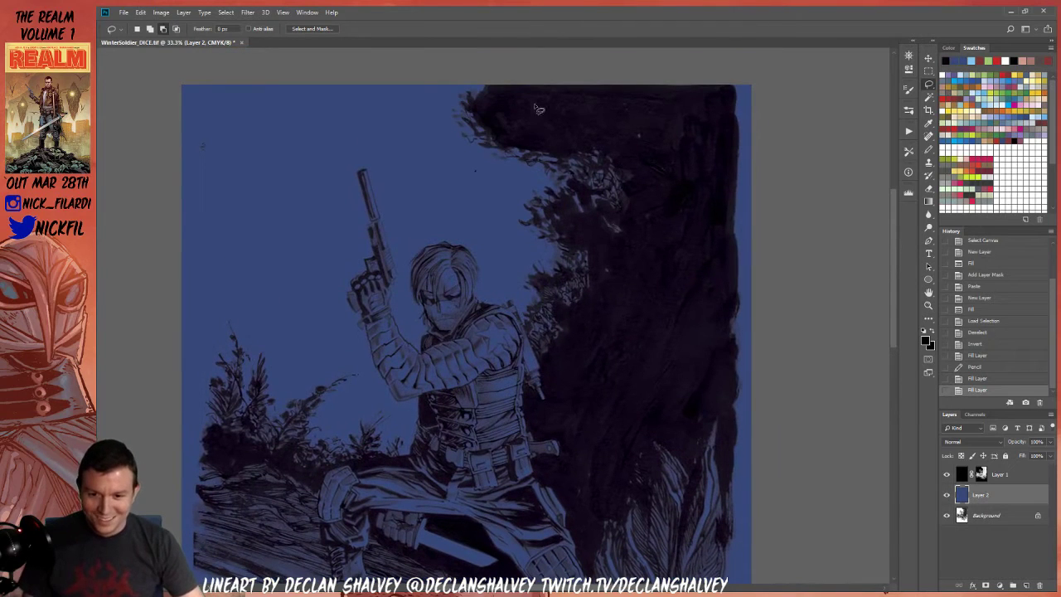
drag(650, 258, 820, 196)
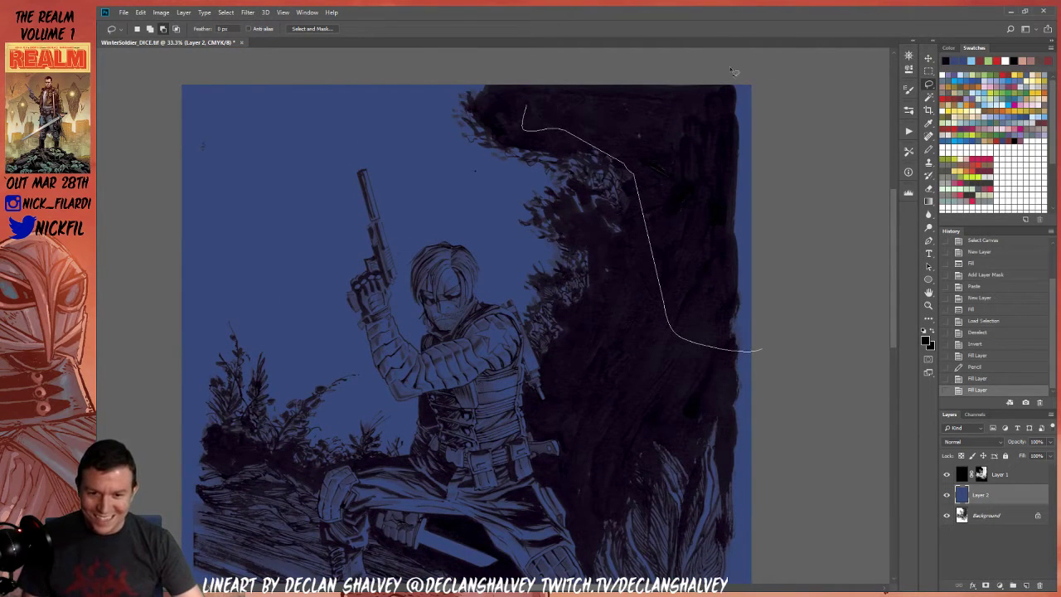
mouse_move(730, 69)
mouse_down()
mouse_move(553, 89)
mouse_move(527, 105)
mouse_up()
drag(663, 376, 652, 246)
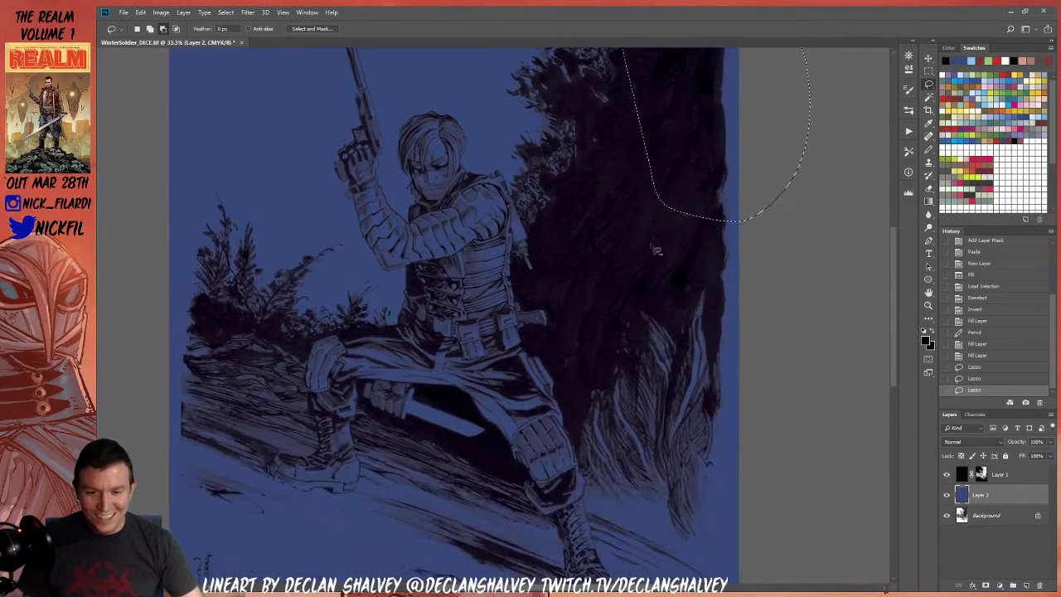
Add the lower tree area and tall grass, down to the slope beside the front knee, to the selection
click(765, 564)
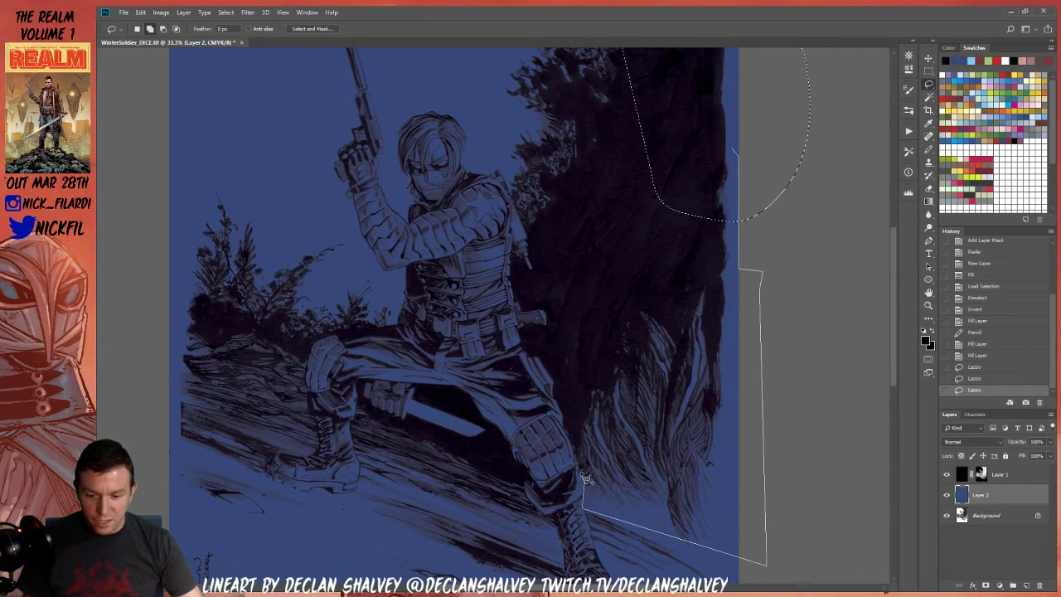
alt+click(568, 423)
alt+click(565, 320)
alt+click(644, 201)
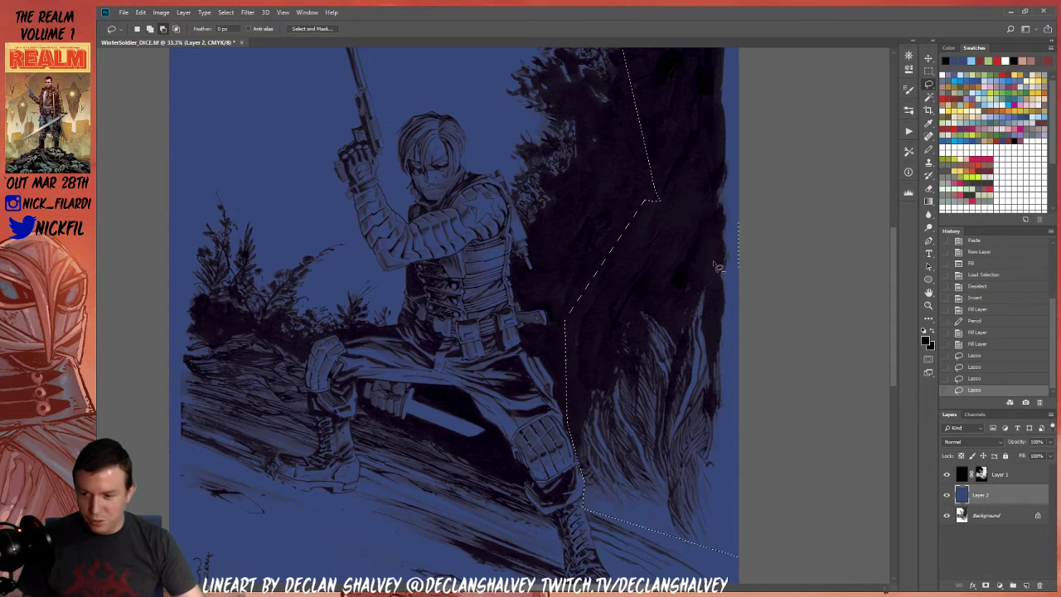
drag(630, 346, 604, 279)
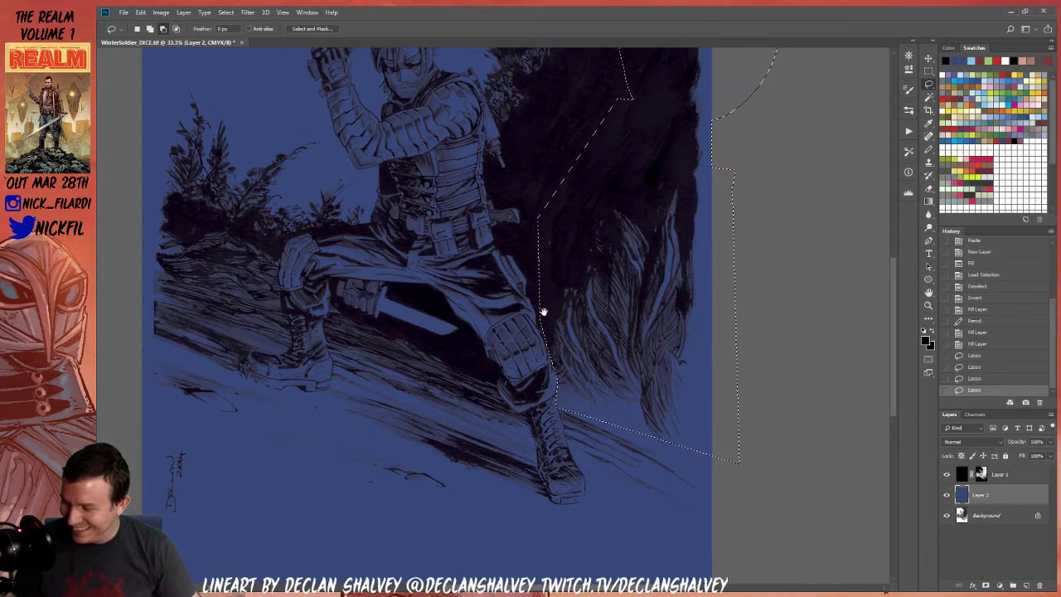
drag(540, 301, 580, 384)
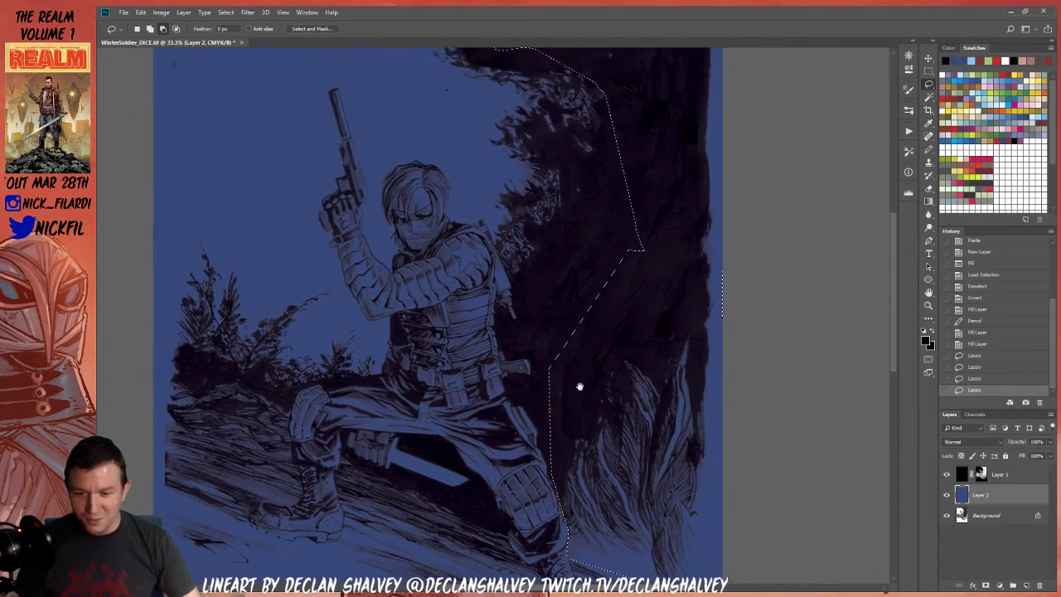
Extend the selection with a curved area of the dark trees toward the figure's torso
key(z)
click(566, 253)
key(l)
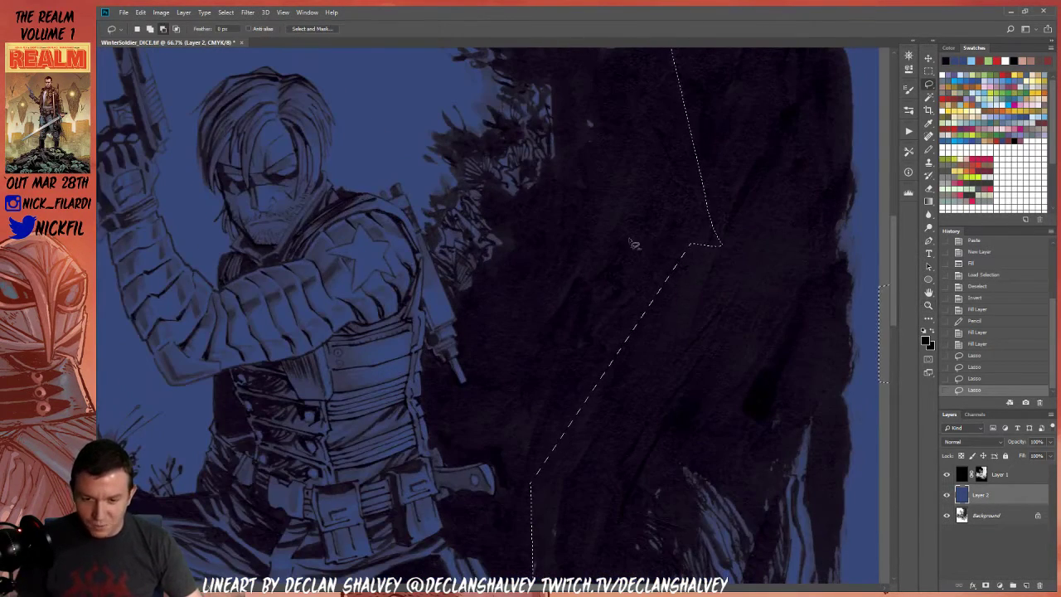
mouse_move(703, 176)
mouse_down()
mouse_move(558, 386)
mouse_move(781, 268)
mouse_move(711, 178)
mouse_up()
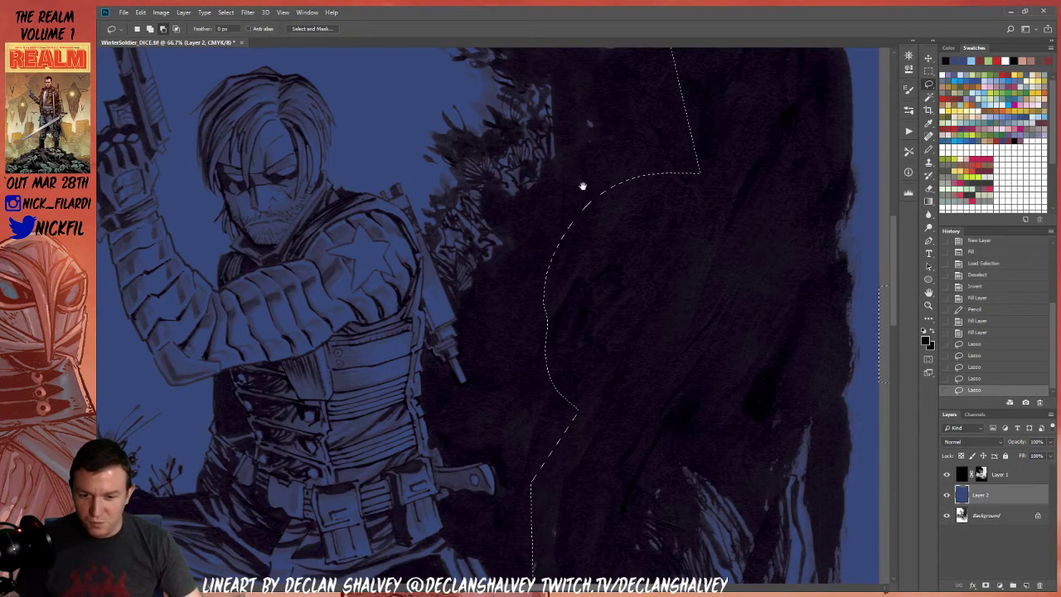
drag(582, 187, 604, 271)
Add the leafy tree edge down to the figure's shoulder to the selection and fill the leftover gap inside it
mouse_move(728, 159)
mouse_down()
mouse_move(641, 123)
mouse_move(559, 151)
mouse_up()
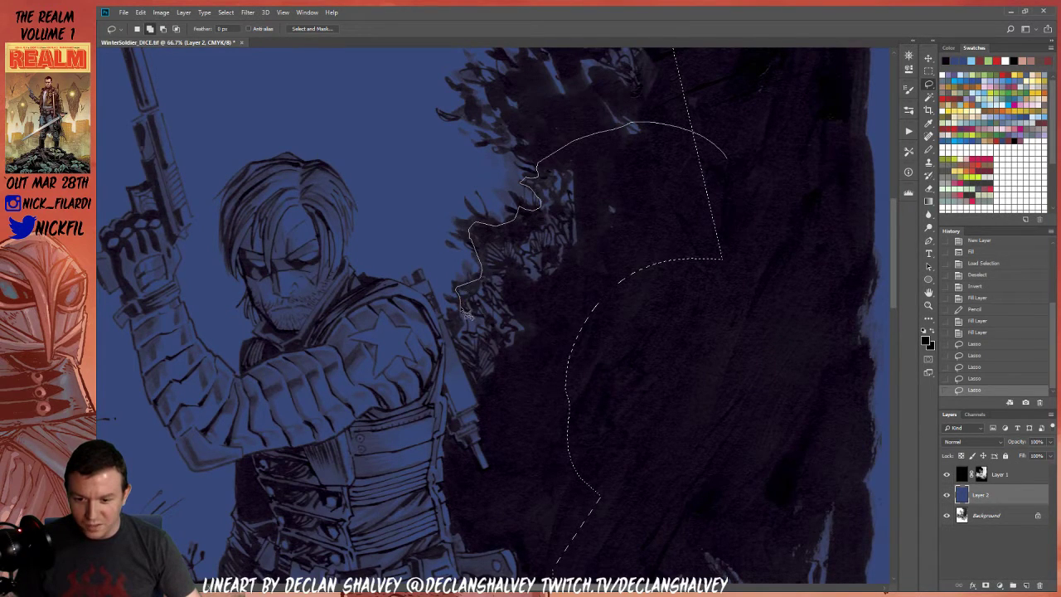
mouse_move(500, 402)
mouse_down()
mouse_move(489, 432)
mouse_move(508, 447)
mouse_move(705, 191)
mouse_move(695, 133)
mouse_up()
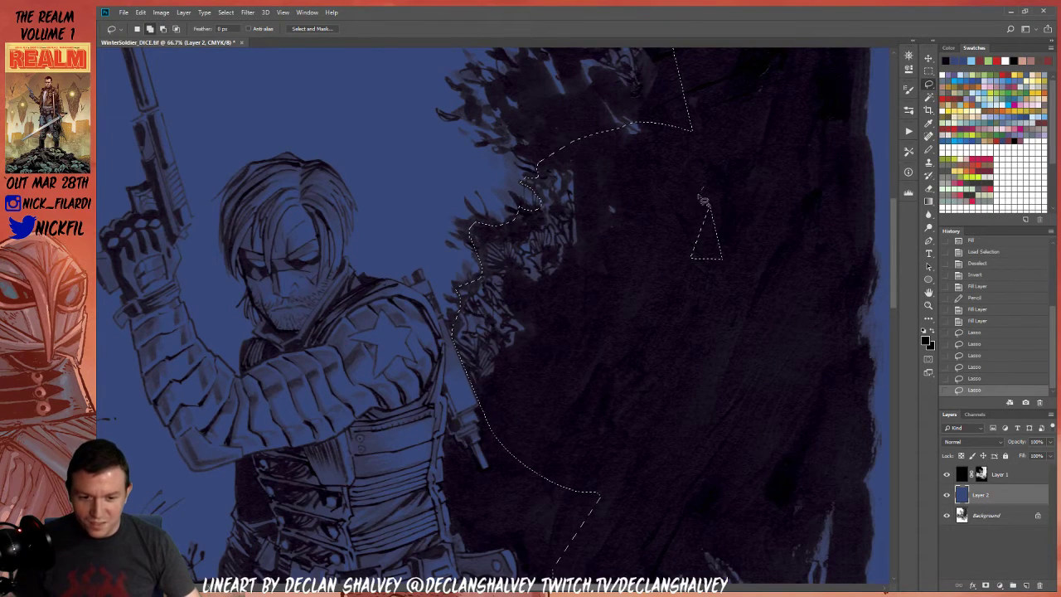
drag(703, 201, 708, 237)
Add the dark area around the weapon on the figure's back and above the belt handle to the selection
drag(578, 409, 665, 199)
drag(587, 213, 595, 247)
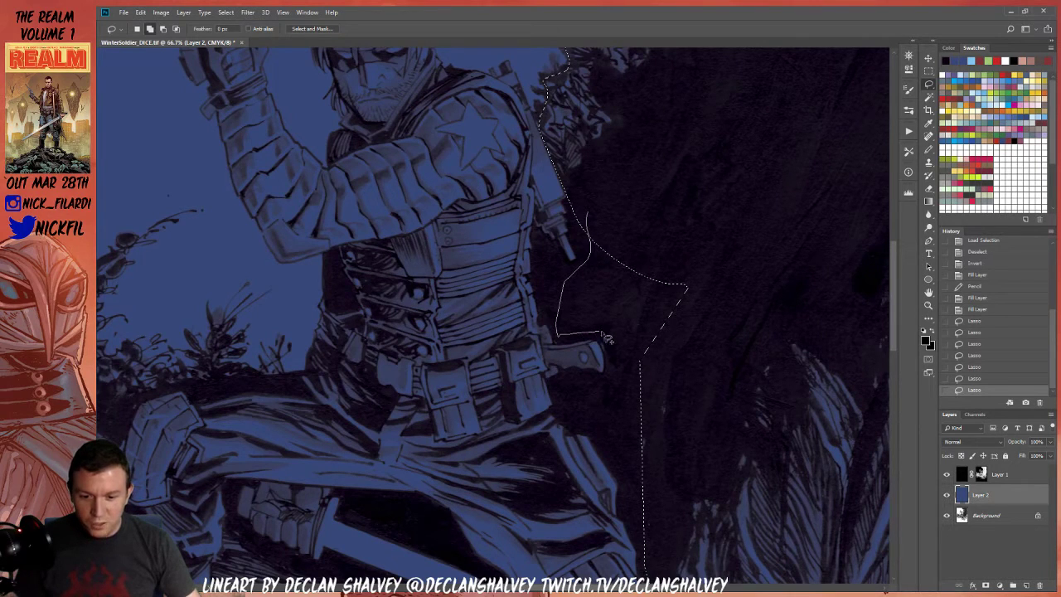
drag(717, 284, 687, 266)
scroll(687, 265, down, 3)
scroll(687, 265, left, 1)
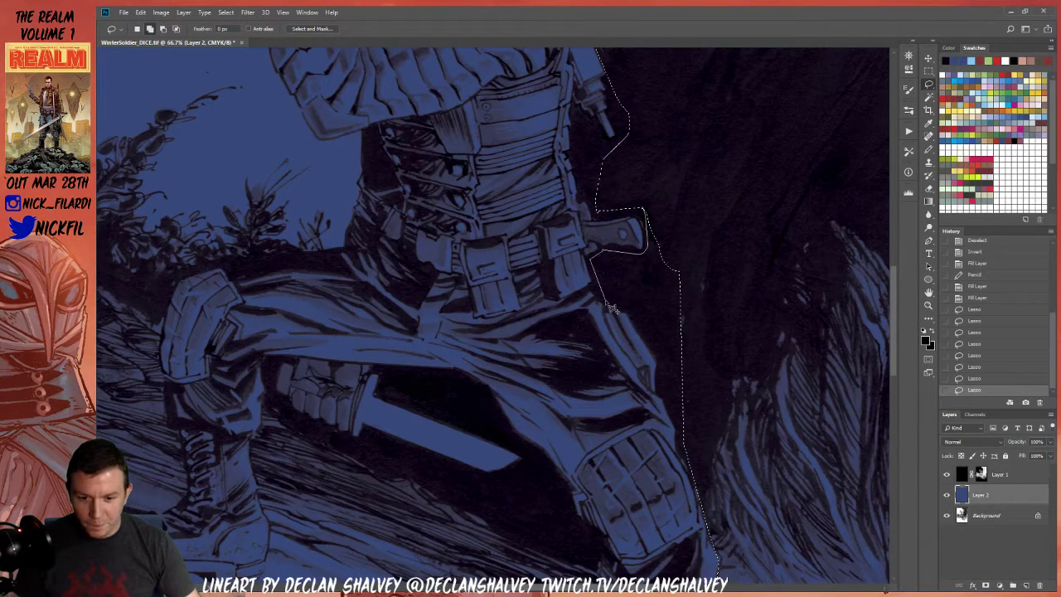
Add the dark strip behind the figure's hip and thigh, down to the front knee pad, to the selection
mouse_move(635, 312)
mouse_down()
mouse_move(683, 407)
mouse_move(730, 270)
mouse_move(674, 231)
mouse_up()
drag(688, 320, 673, 195)
mouse_move(659, 282)
mouse_down()
mouse_move(680, 332)
mouse_move(696, 261)
mouse_up()
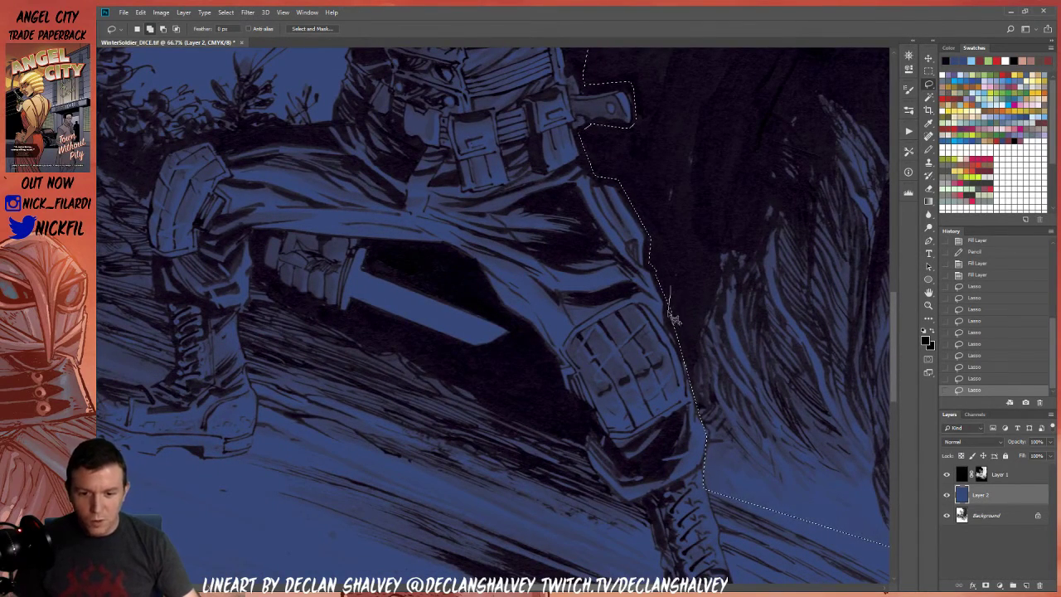
drag(711, 305, 709, 303)
Display Layer 1's mask on its own to examine the background trees
mouse_move(691, 208)
mouse_down()
mouse_move(644, 261)
mouse_move(635, 331)
mouse_up()
mouse_move(673, 226)
mouse_down()
mouse_move(629, 213)
mouse_move(605, 246)
mouse_up()
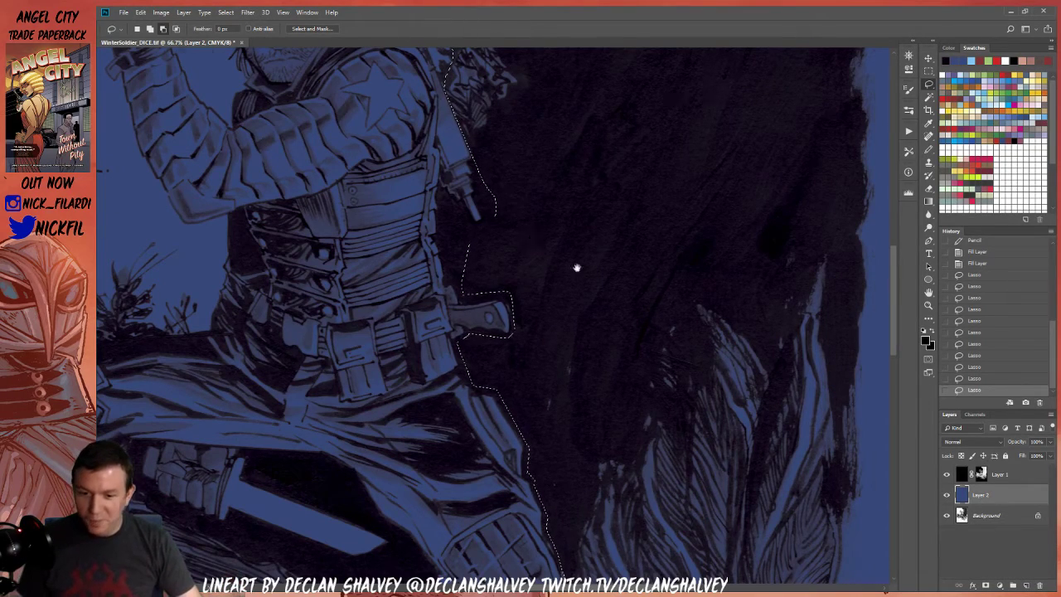
drag(531, 241, 502, 403)
scroll(481, 231, up, 5)
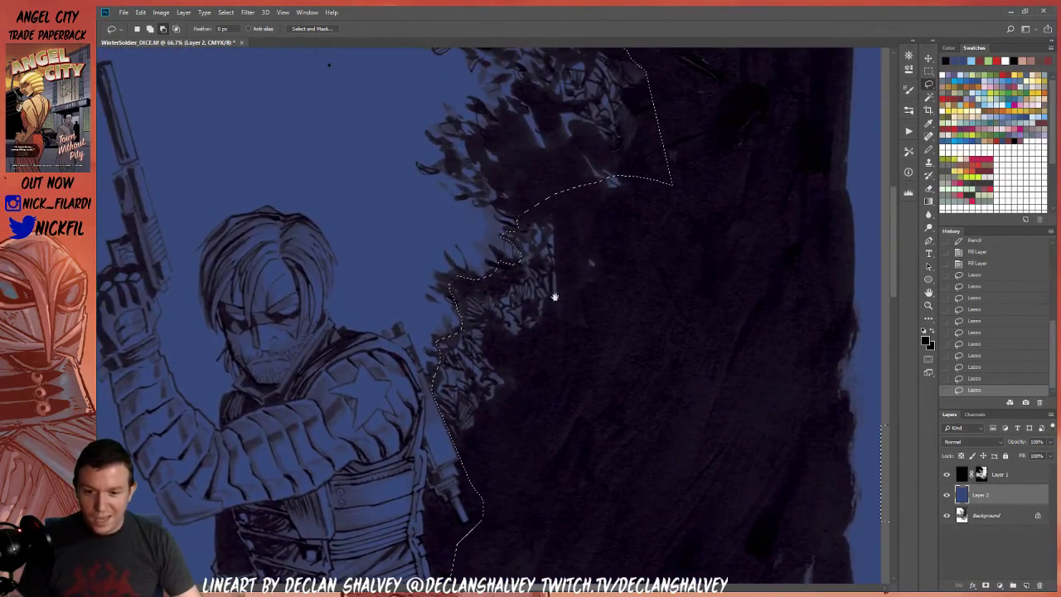
click(982, 474)
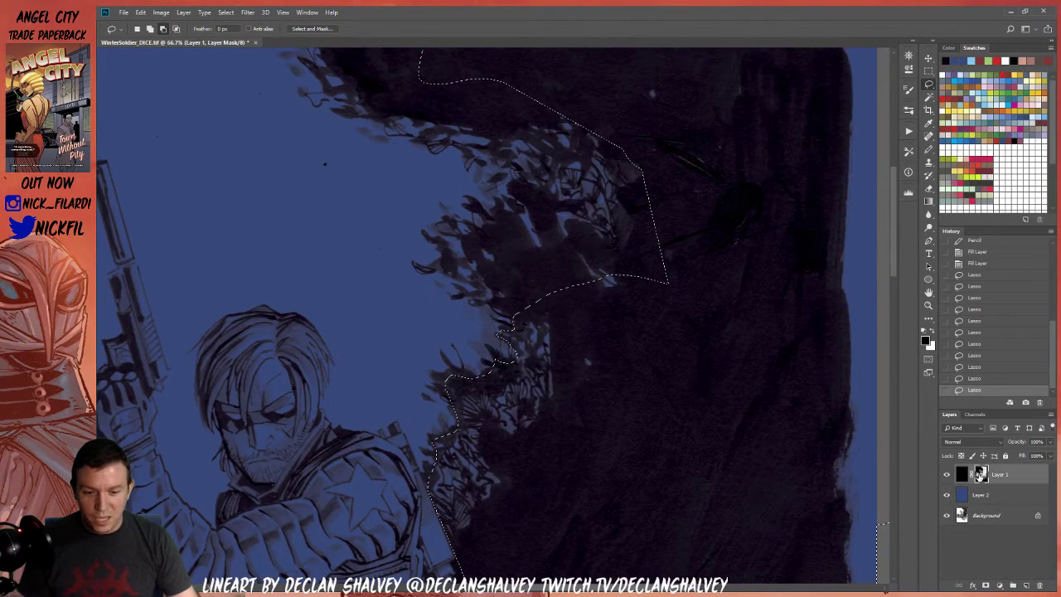
alt+click(981, 474)
key(z)
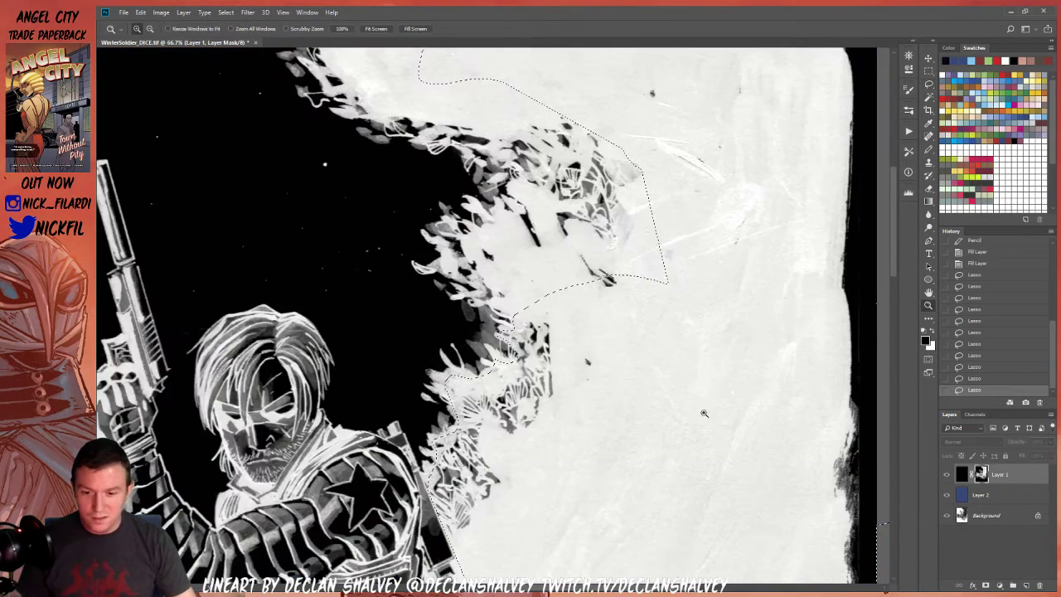
alt+click(556, 363)
alt+click(556, 363)
Try an orange-to-transparent gradient down the selected trees on Layer 1's black fill, and undo it
click(961, 474)
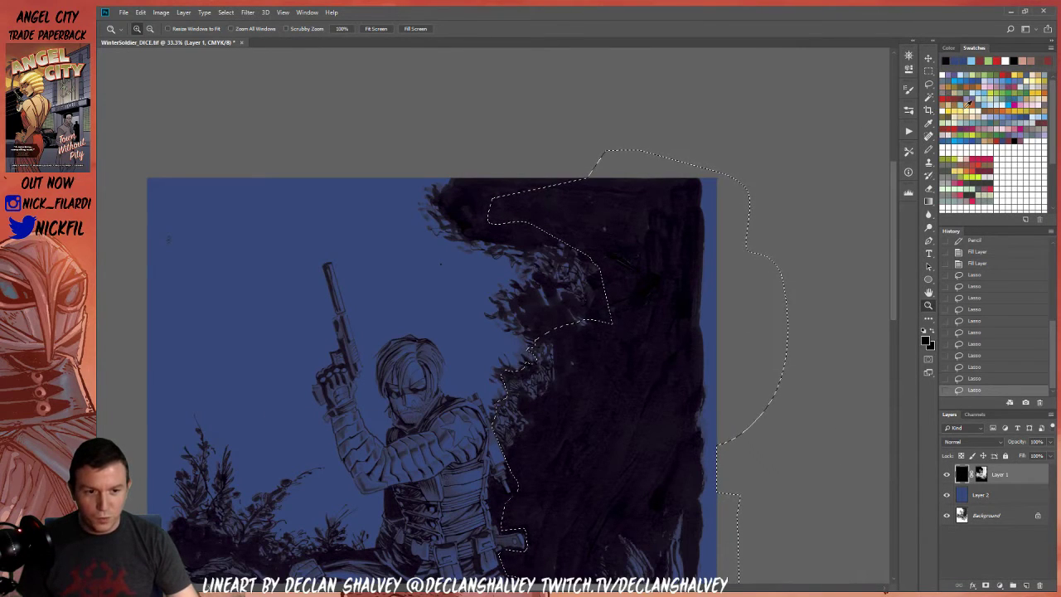
click(1018, 110)
key(g)
drag(636, 277, 651, 462)
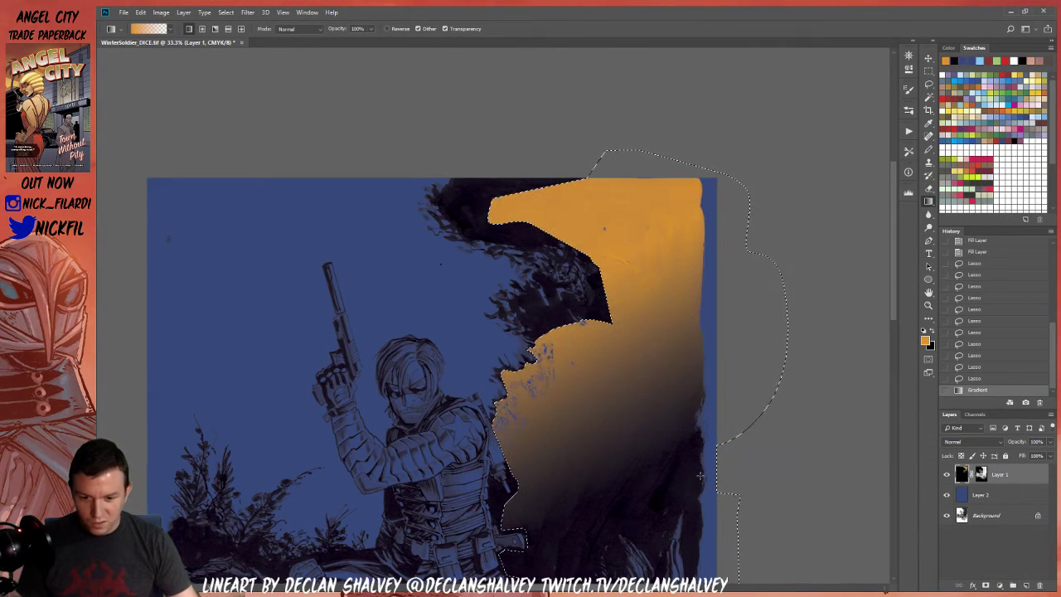
key(ctrl+z)
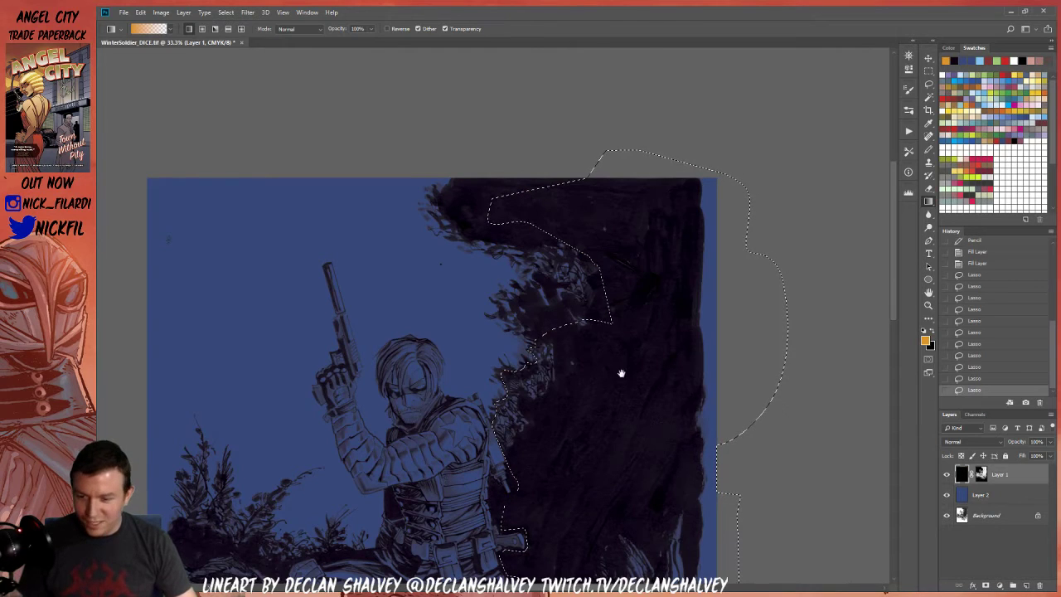
Extend the lasso selection over the large leafy clump in the trees beside and above the figure's head
drag(620, 372, 611, 329)
key(z)
click(574, 390)
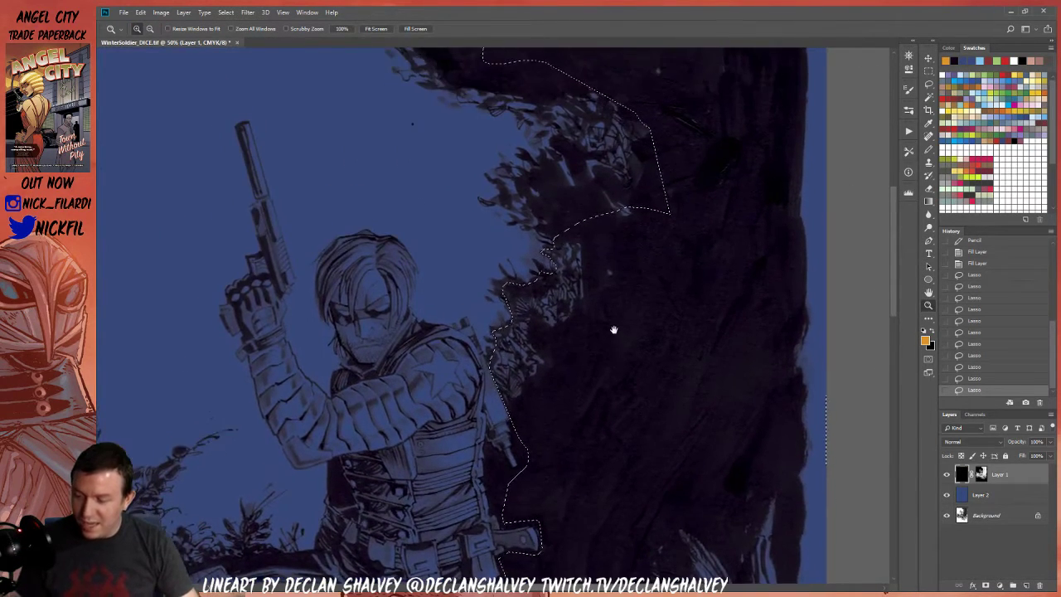
click(580, 228)
drag(581, 231, 598, 318)
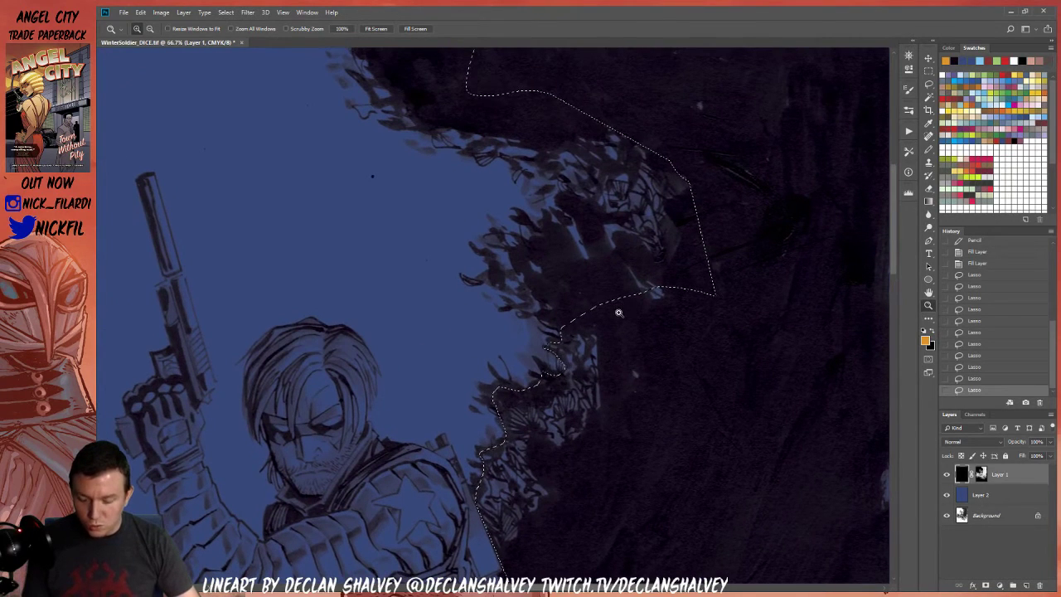
key(l)
drag(654, 121, 629, 117)
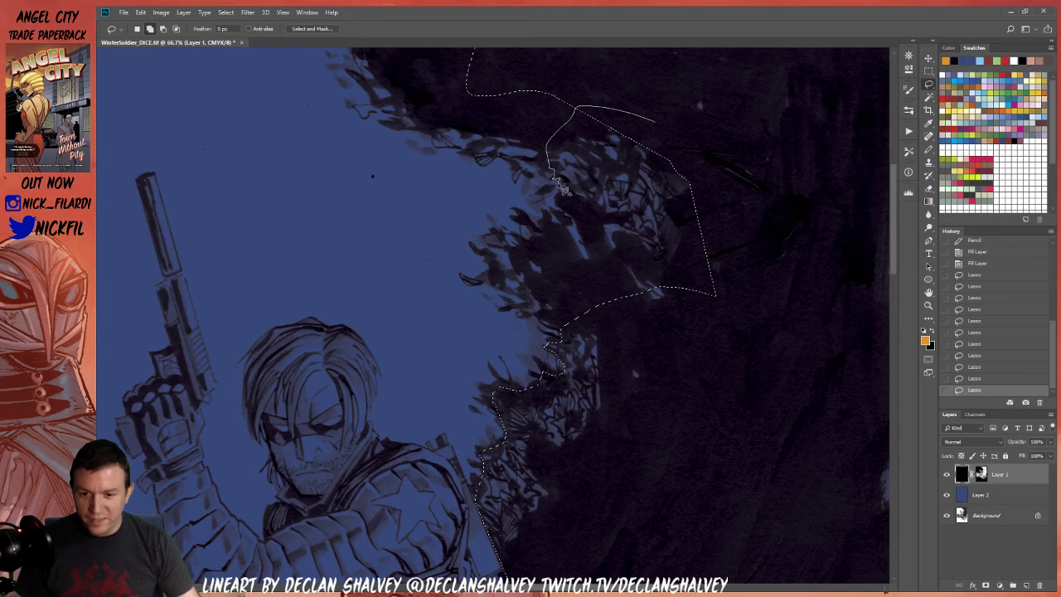
drag(570, 200, 563, 216)
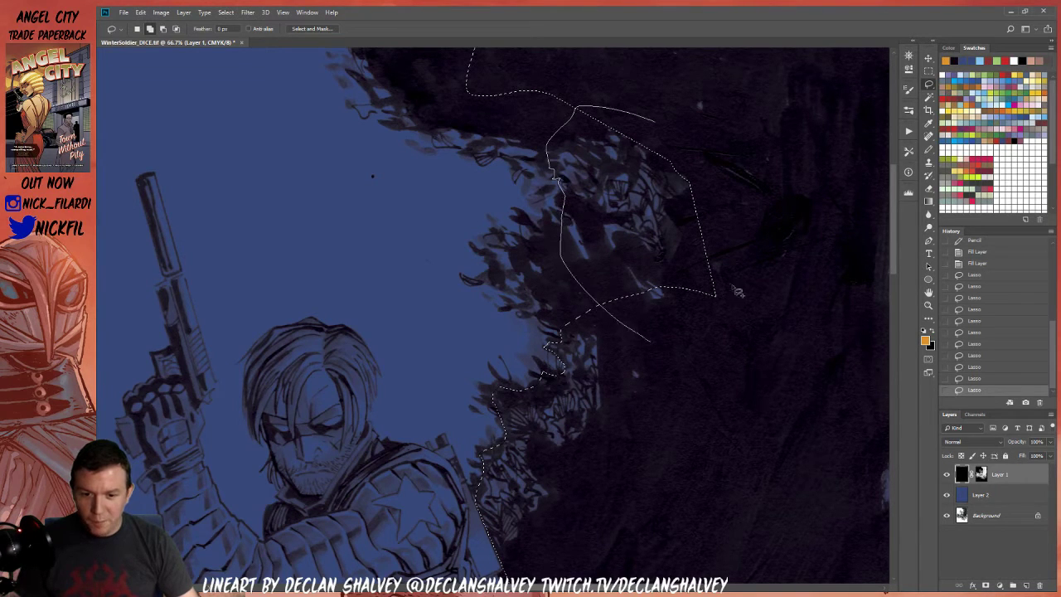
drag(733, 287, 687, 165)
Add the dark overhanging canopy to the selection, from its outer leaves up to the page's upper edge
drag(609, 149, 665, 236)
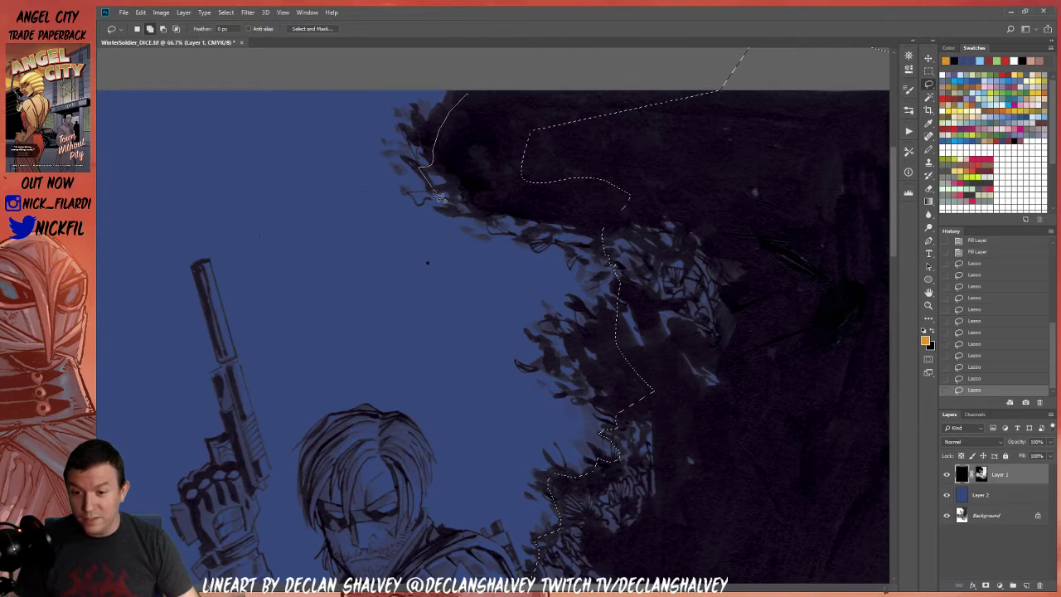
drag(439, 197, 479, 210)
drag(628, 241, 630, 239)
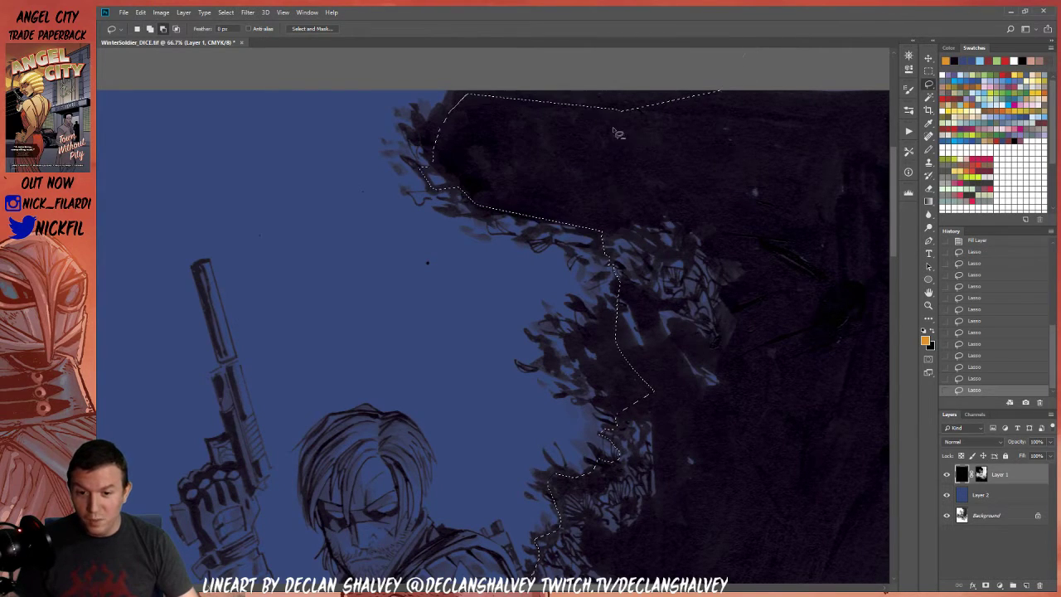
mouse_move(675, 99)
mouse_down()
mouse_move(456, 99)
mouse_move(669, 91)
mouse_move(595, 75)
mouse_move(770, 107)
mouse_move(687, 88)
mouse_up()
Add the leaves beneath the outer end of the overhanging canopy to the selection
key(z)
click(560, 215)
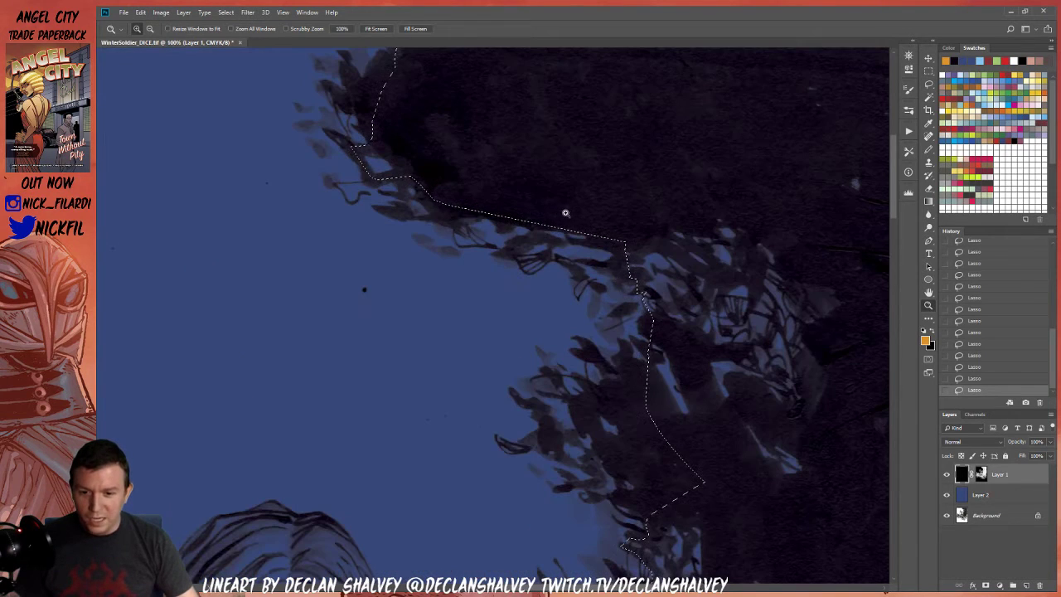
key(l)
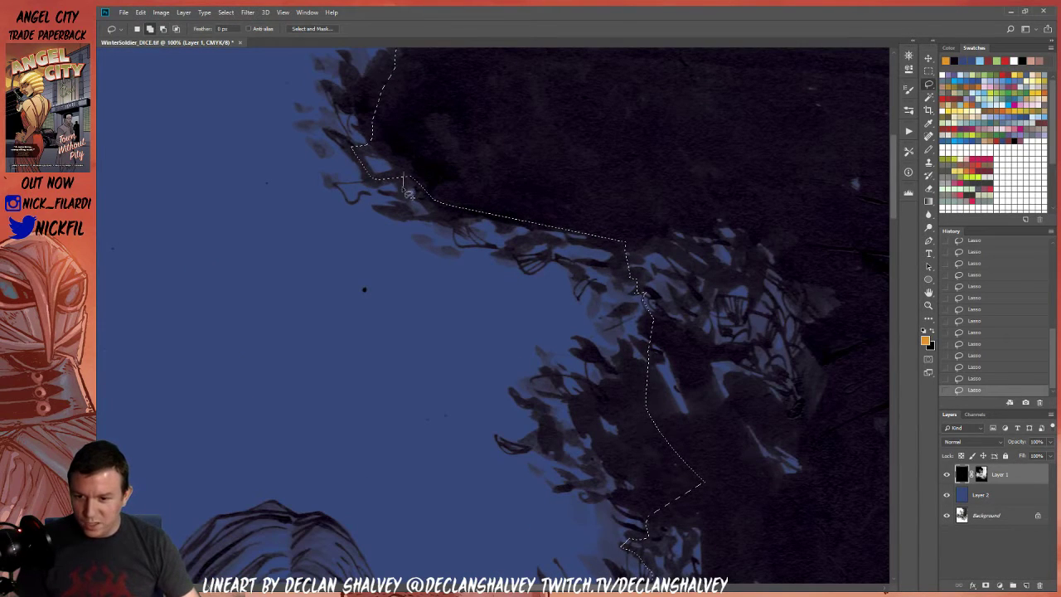
mouse_move(414, 209)
mouse_down()
mouse_move(406, 225)
mouse_move(507, 217)
mouse_move(454, 199)
mouse_up()
drag(412, 163, 436, 102)
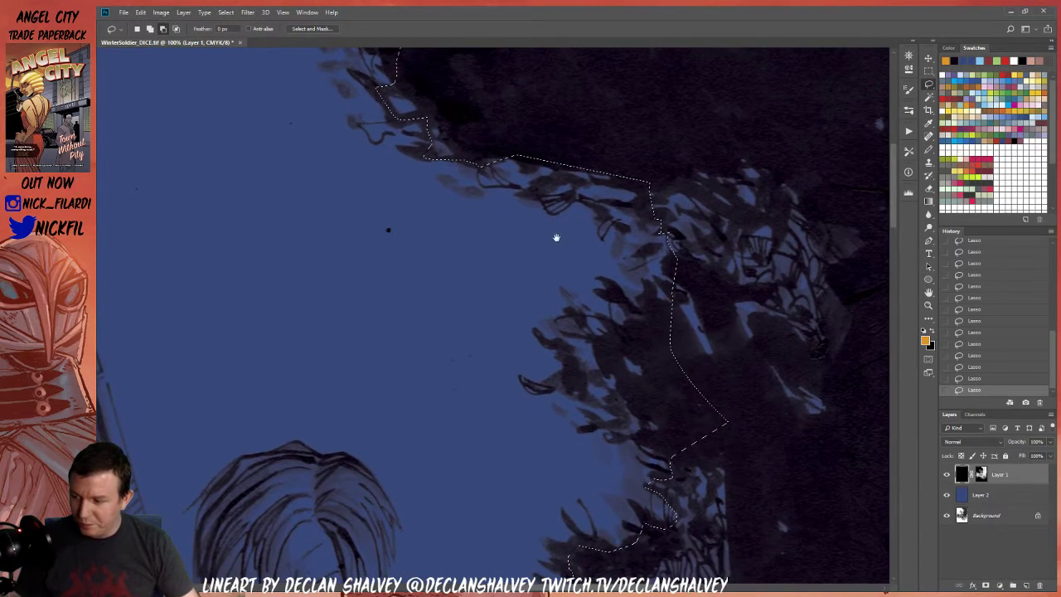
Trace the leaf shapes along the canopy's underside, in to the main tree mass, and add them to the selection
mouse_move(555, 226)
mouse_down()
mouse_move(481, 250)
mouse_move(433, 239)
mouse_up()
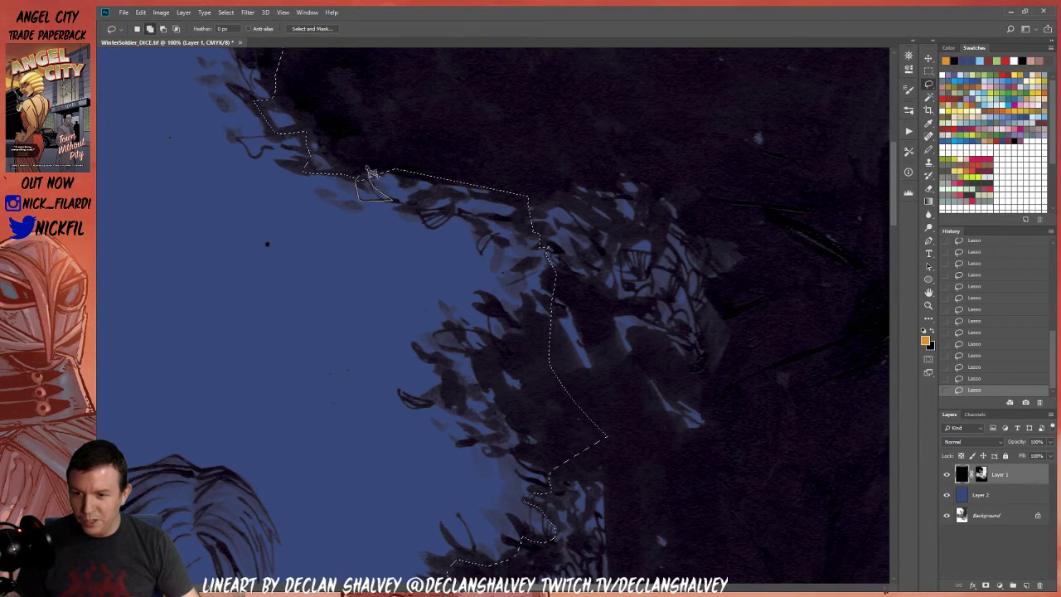
drag(368, 172, 432, 194)
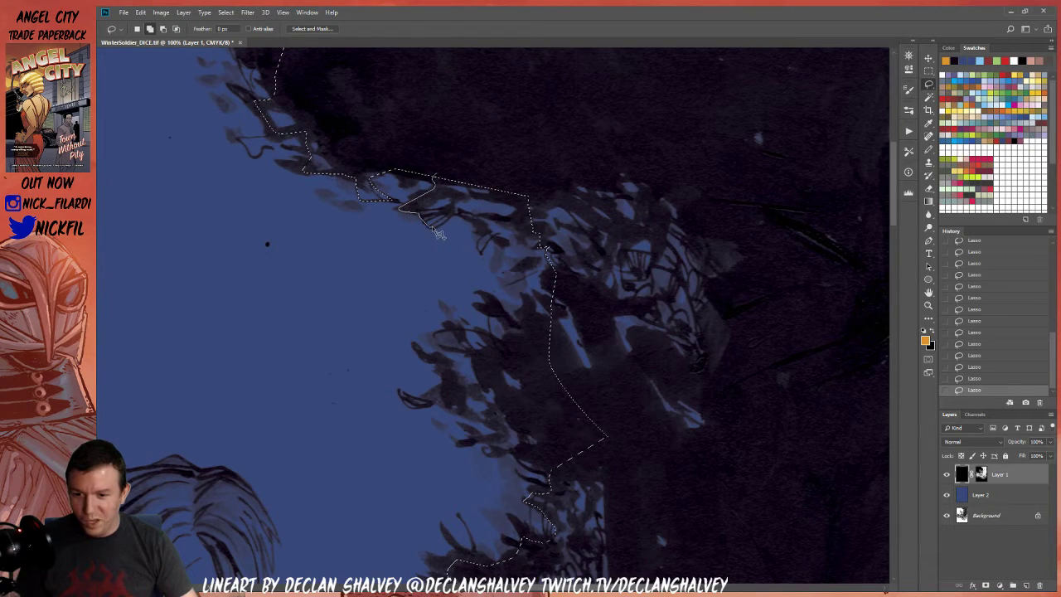
mouse_move(480, 232)
mouse_down()
mouse_move(484, 257)
mouse_move(495, 249)
mouse_up()
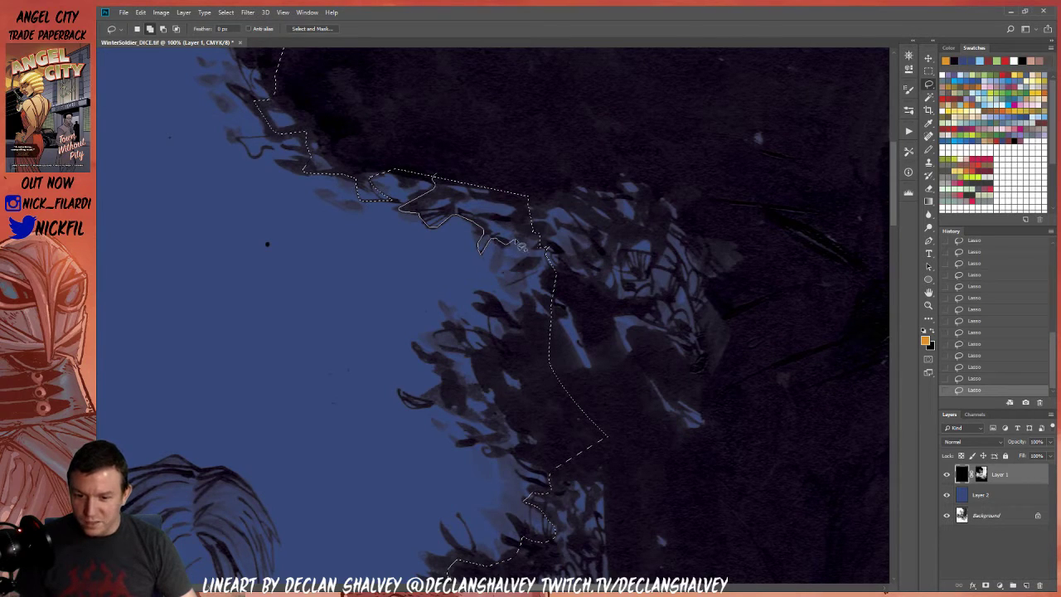
drag(570, 176, 488, 178)
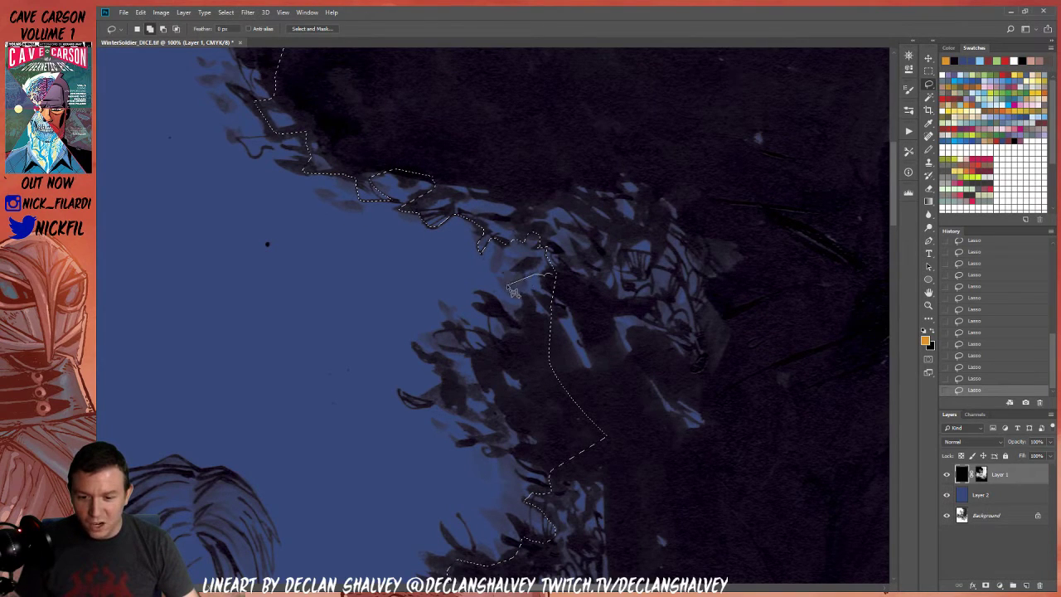
Add the upper leaves of the clump protruding from the tree mass below the canopy to the selection
drag(513, 290, 525, 294)
drag(522, 339, 603, 280)
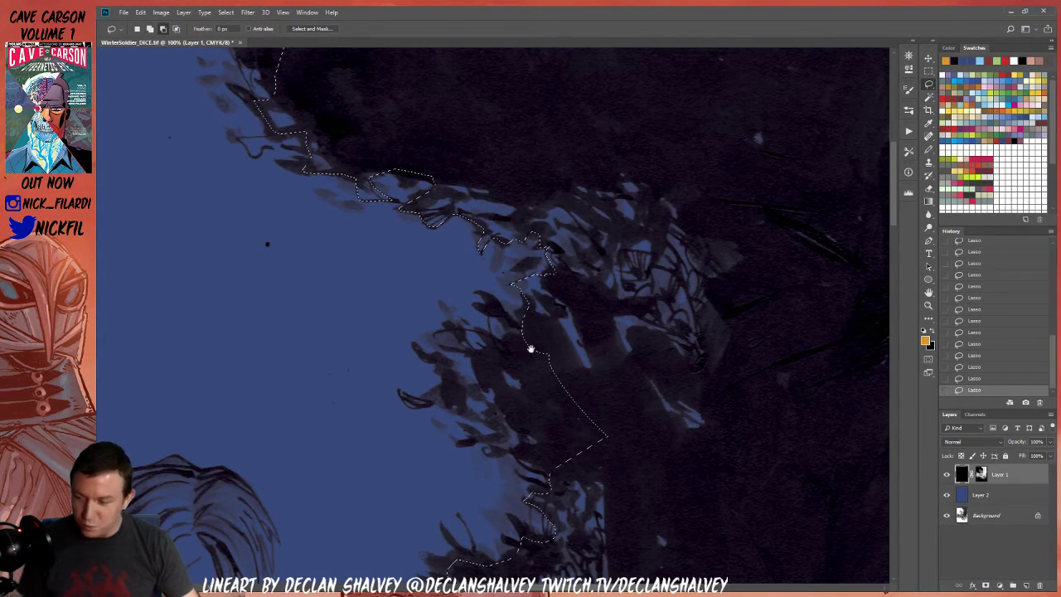
mouse_move(530, 348)
mouse_down()
mouse_move(592, 267)
mouse_move(614, 272)
mouse_move(650, 317)
mouse_up()
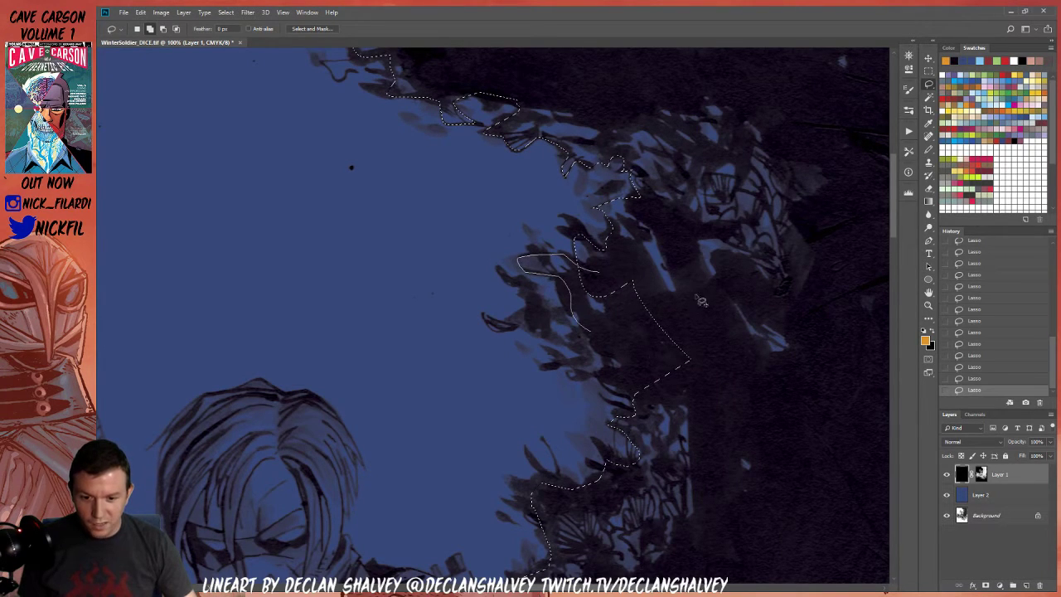
drag(696, 297, 684, 319)
mouse_move(601, 300)
mouse_down()
mouse_move(618, 366)
mouse_move(684, 434)
mouse_move(724, 323)
mouse_move(687, 266)
mouse_up()
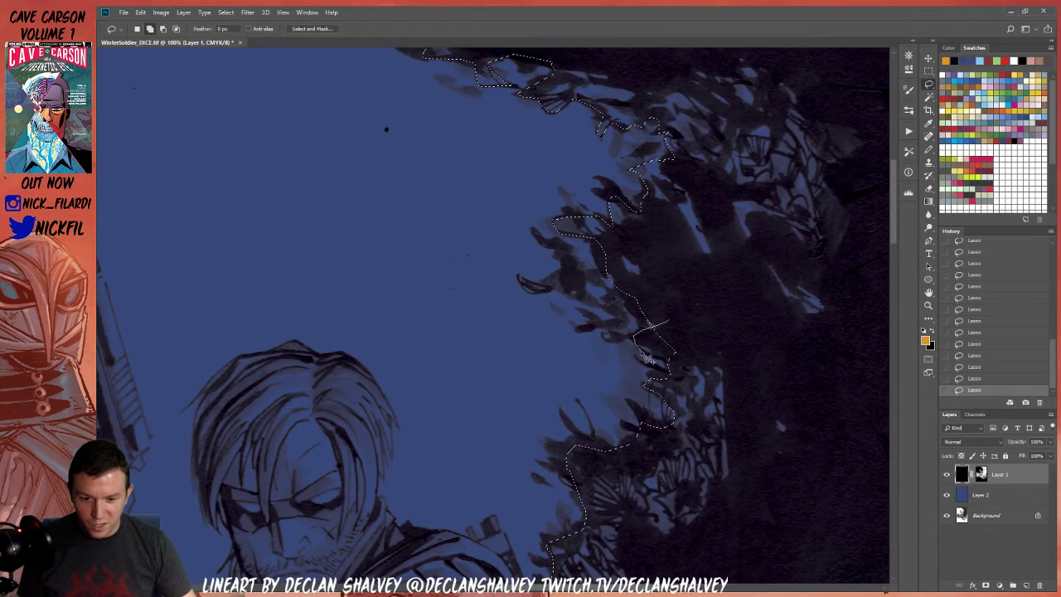
Add the clump's lower leaves and its curled outermost leaf to the selection, filling the gap between them
mouse_move(669, 363)
mouse_down()
mouse_move(705, 323)
mouse_move(640, 303)
mouse_move(609, 335)
mouse_move(616, 347)
mouse_move(668, 319)
mouse_up()
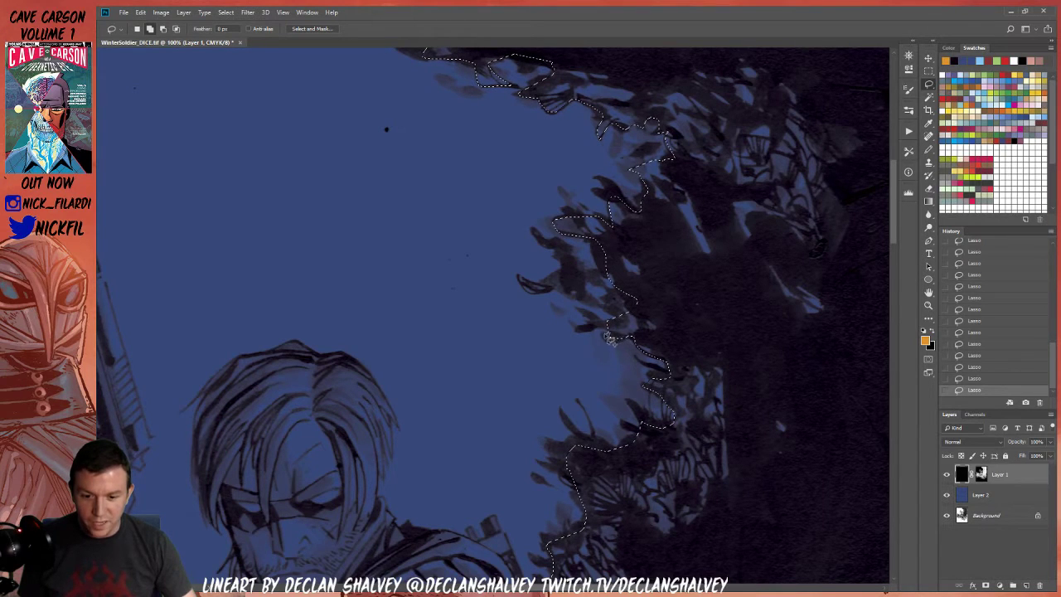
drag(625, 346, 628, 336)
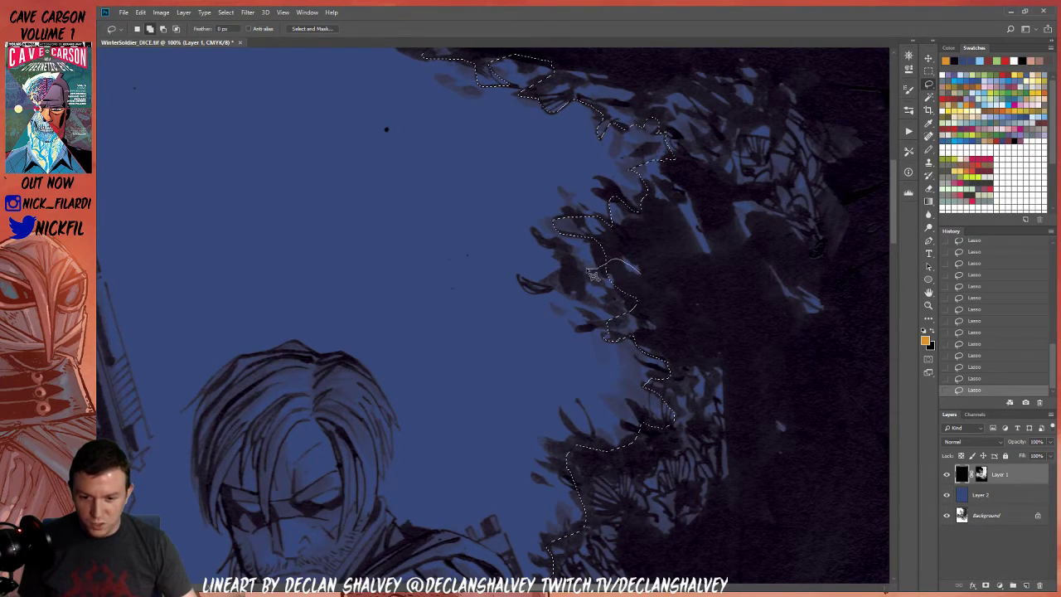
mouse_move(560, 292)
mouse_down()
mouse_move(617, 318)
mouse_move(664, 311)
mouse_up()
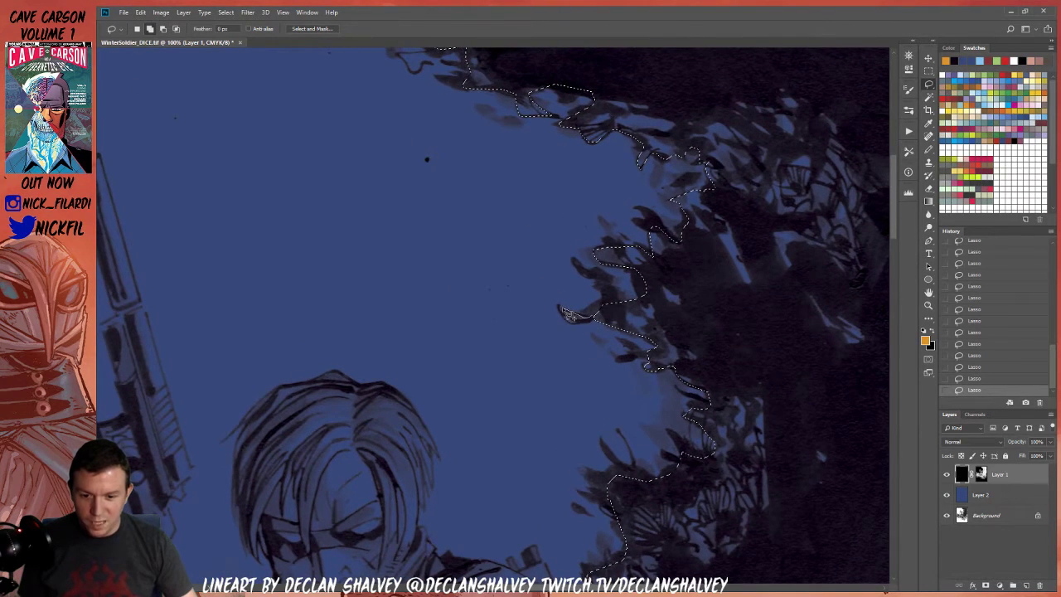
mouse_move(561, 312)
mouse_down()
mouse_move(639, 311)
mouse_move(644, 298)
mouse_move(613, 259)
mouse_up()
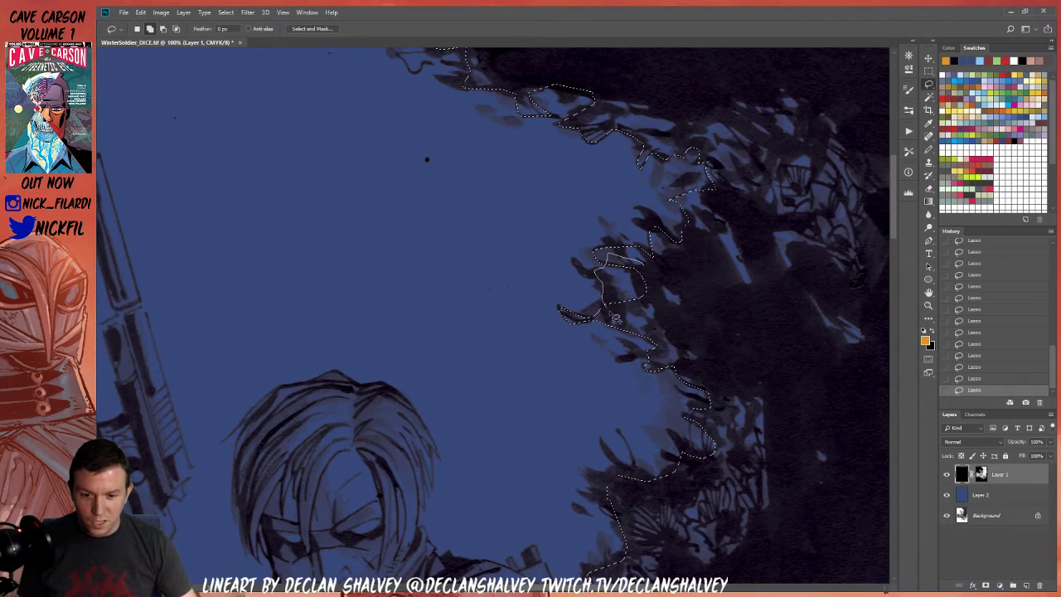
drag(612, 313, 643, 296)
Add the dark gap between the weapon on the figure's back, the torso and the belt handle to the selection
drag(677, 343, 591, 260)
key(z)
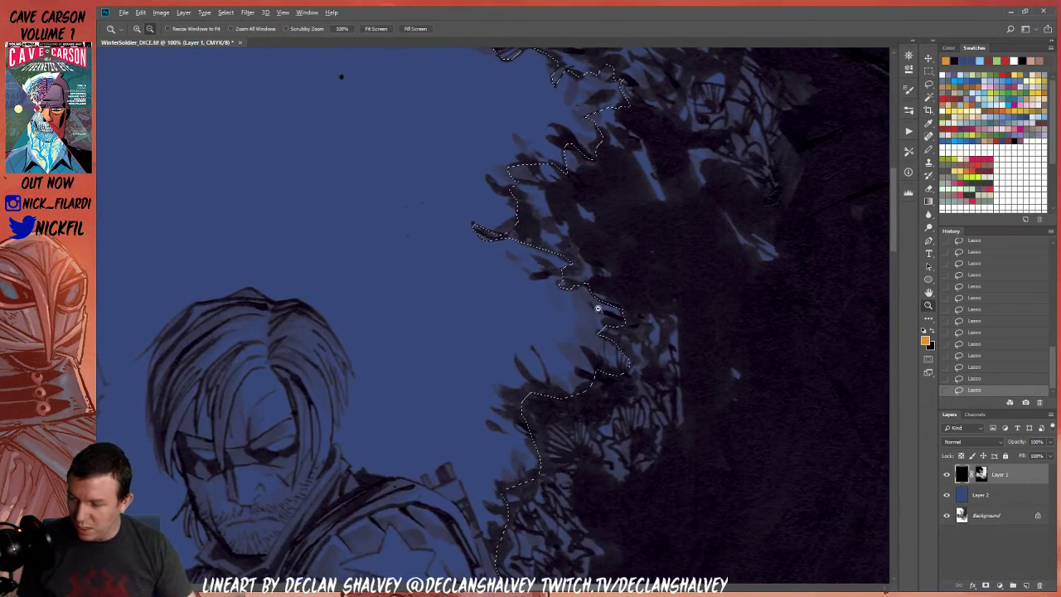
alt+click(597, 307)
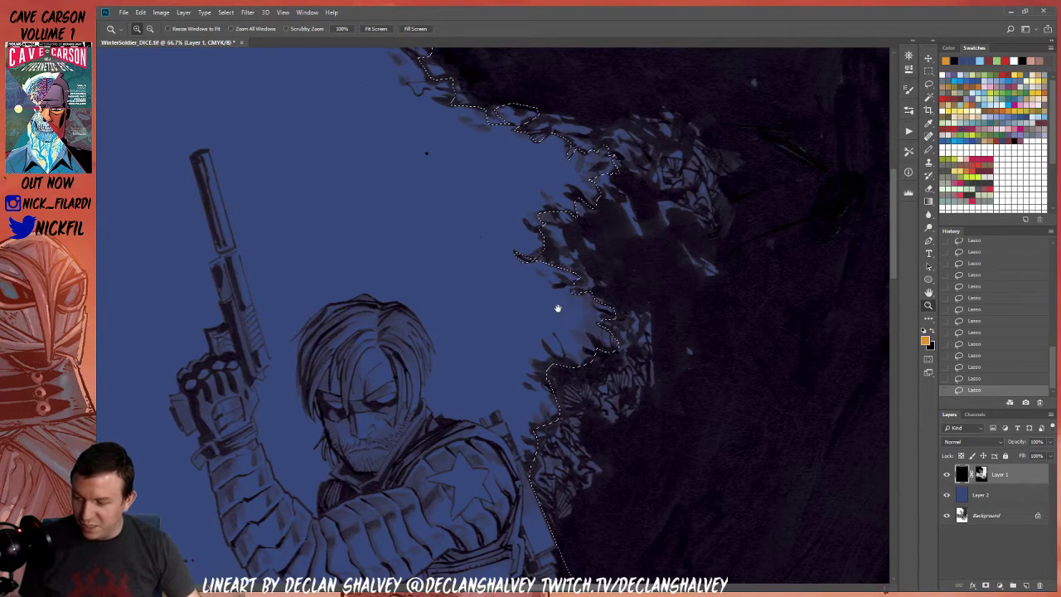
drag(607, 371, 634, 225)
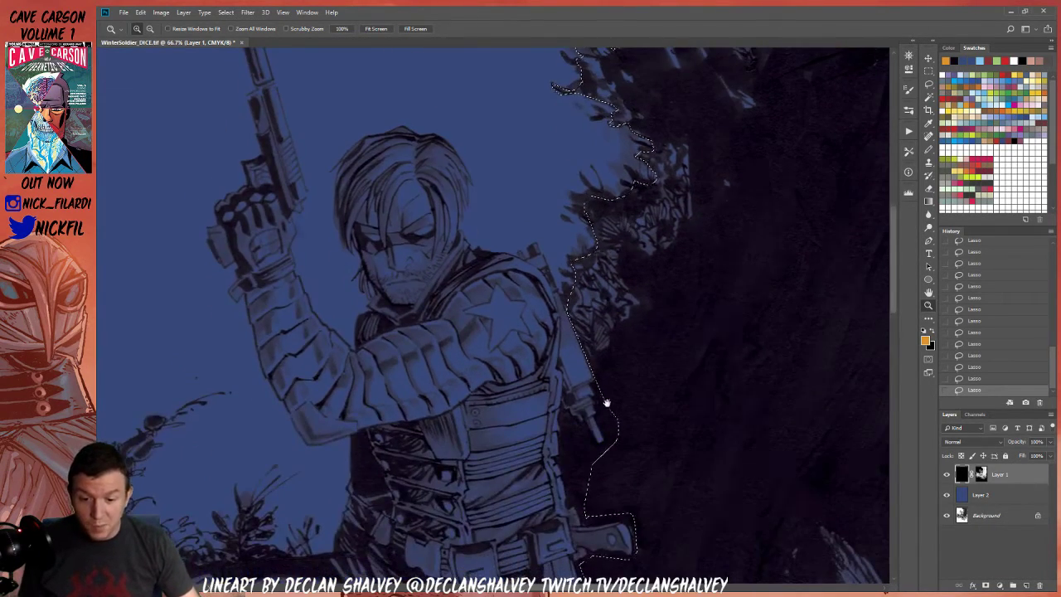
drag(604, 403, 599, 313)
key(l)
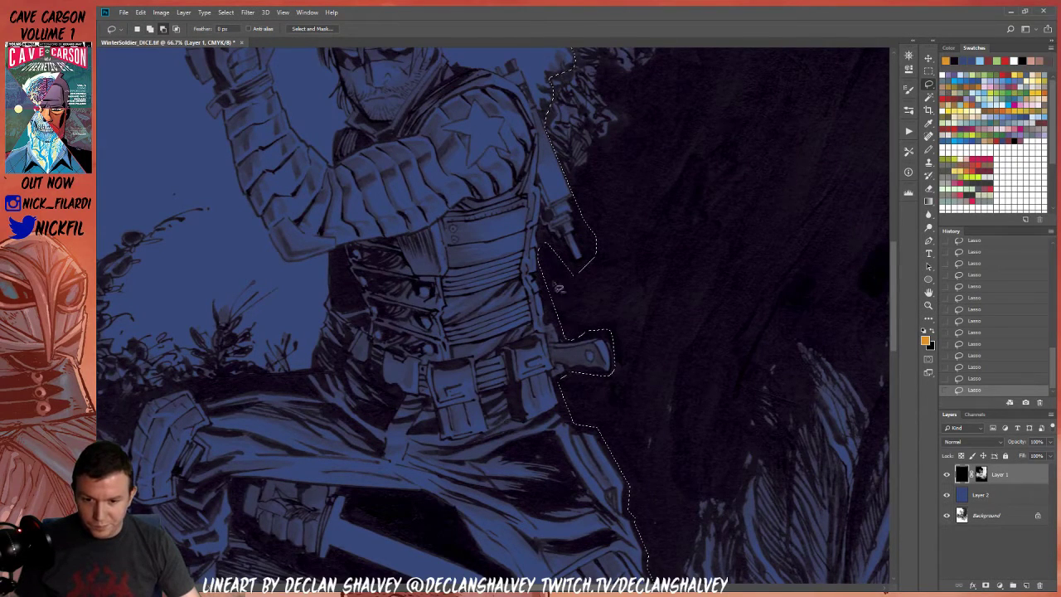
drag(558, 288, 549, 252)
mouse_move(573, 379)
mouse_down()
mouse_move(557, 238)
mouse_move(496, 202)
mouse_up()
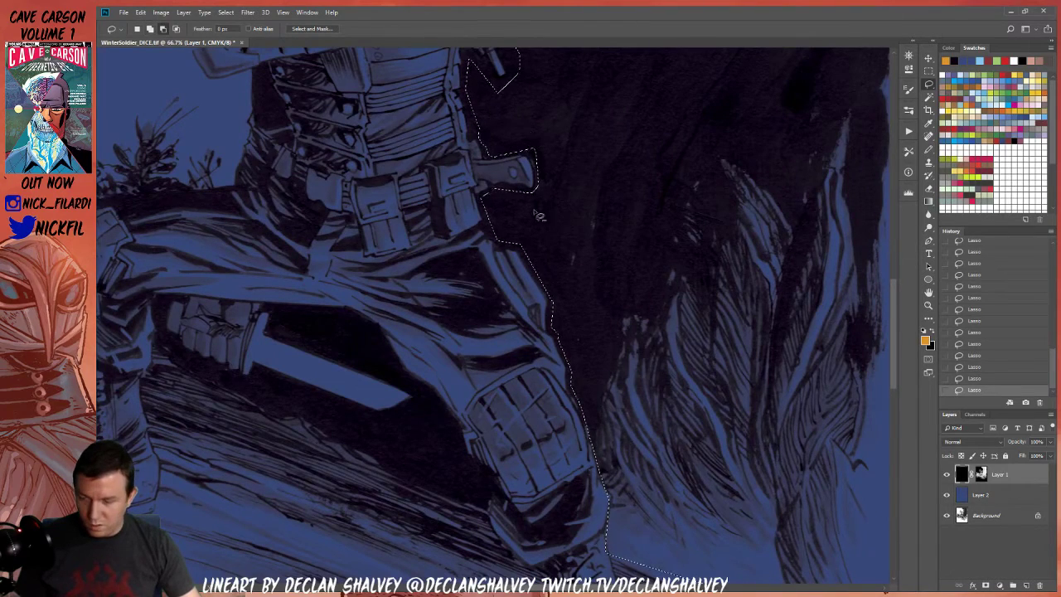
mouse_move(516, 291)
mouse_down()
mouse_move(587, 258)
mouse_move(545, 183)
mouse_up()
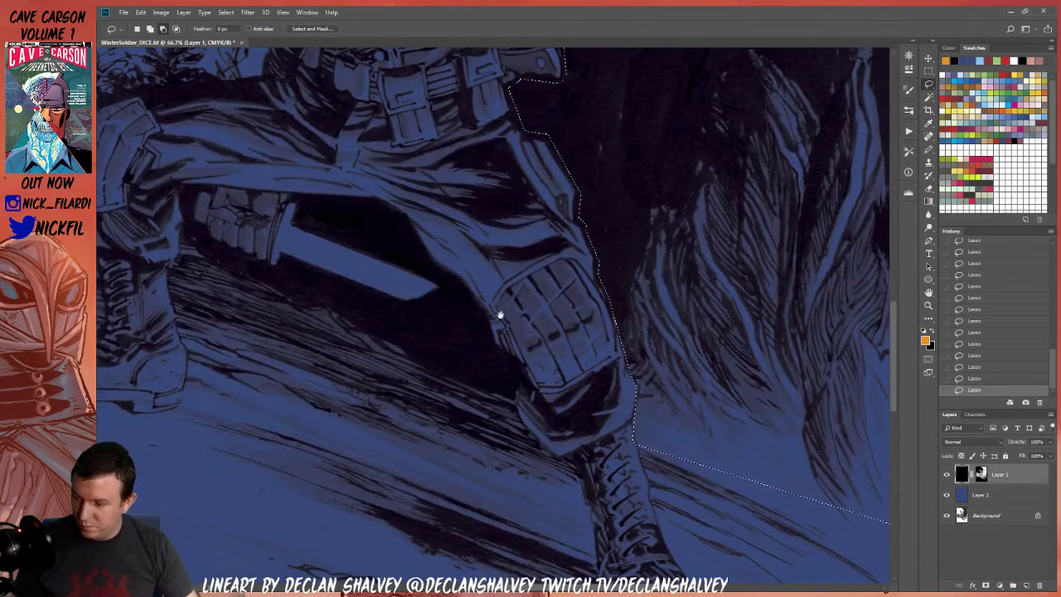
mouse_move(482, 272)
mouse_down()
mouse_move(467, 315)
mouse_move(440, 239)
mouse_move(552, 267)
mouse_move(571, 304)
mouse_up()
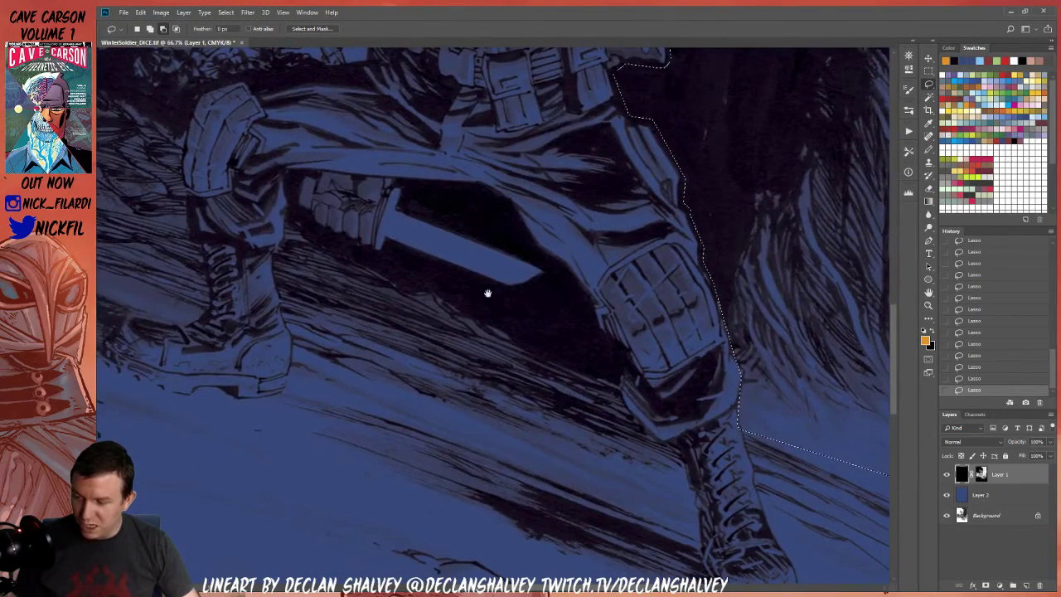
Add the bushes behind the figure's bent knee to the selection with a loose outline that takes in the sky above them
drag(488, 290, 604, 367)
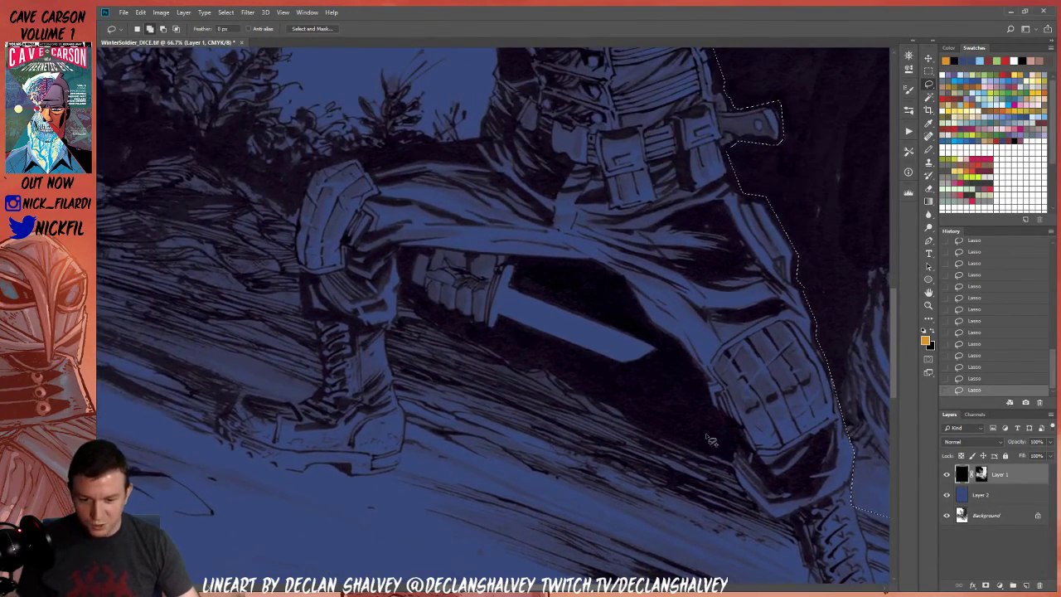
drag(542, 315, 778, 514)
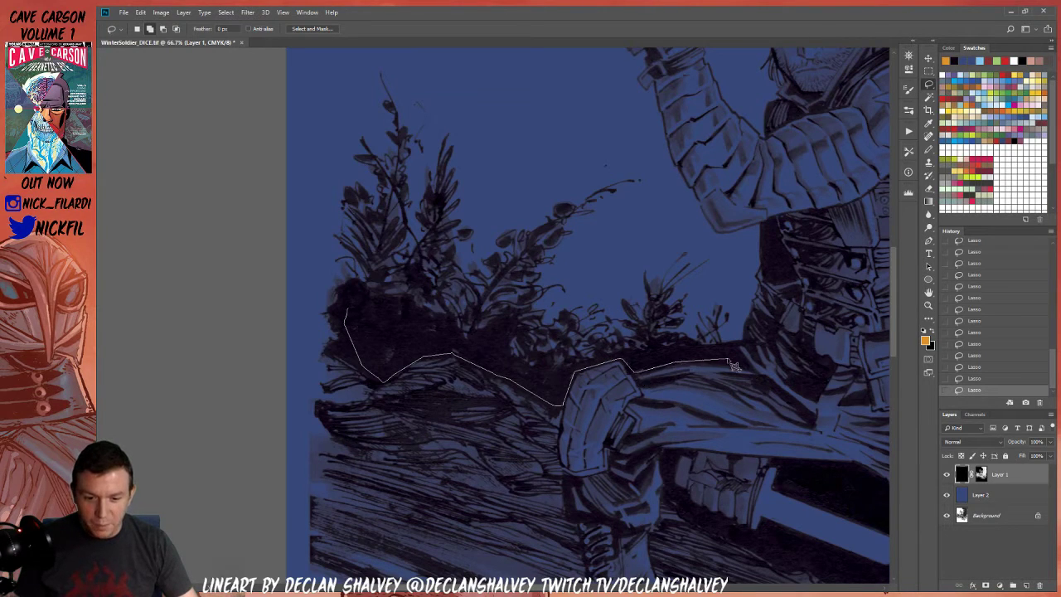
click(615, 114)
click(469, 72)
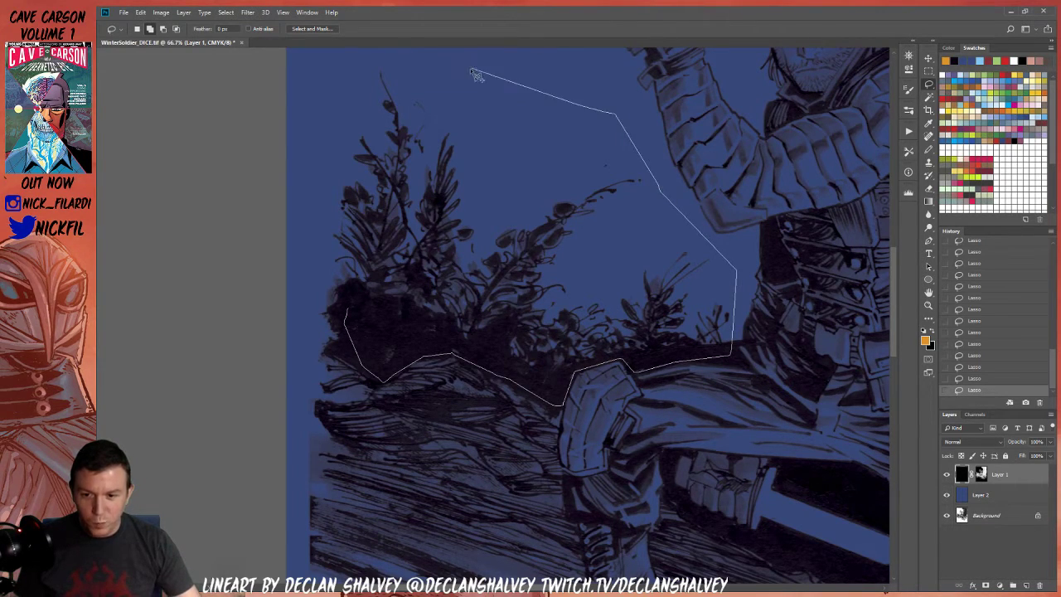
click(386, 68)
drag(334, 284, 445, 387)
Subtract the sky at the bush's outer edge, between its lowest spiky leaf and the curled stem below, from the selection
key(z)
click(332, 259)
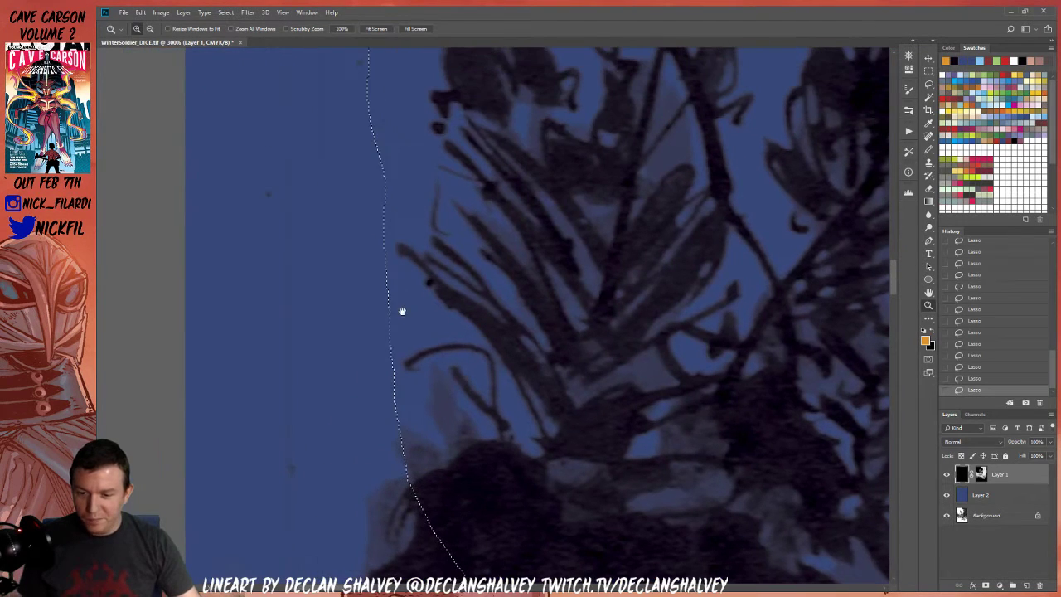
key(l)
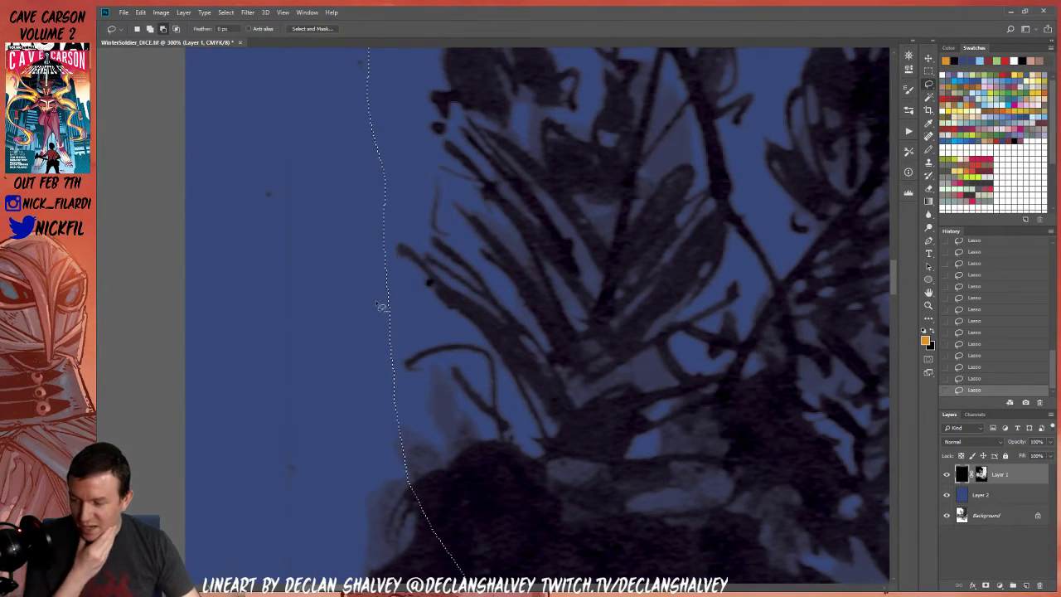
click(390, 245)
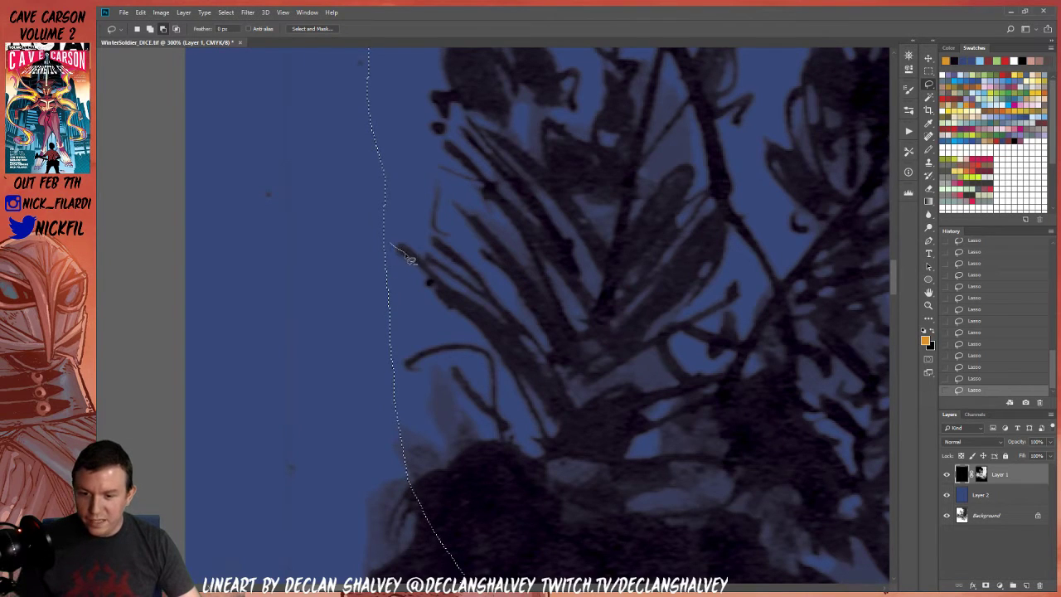
mouse_move(489, 333)
mouse_down()
mouse_move(540, 414)
mouse_move(552, 448)
mouse_move(541, 466)
mouse_move(506, 445)
mouse_move(492, 396)
mouse_up()
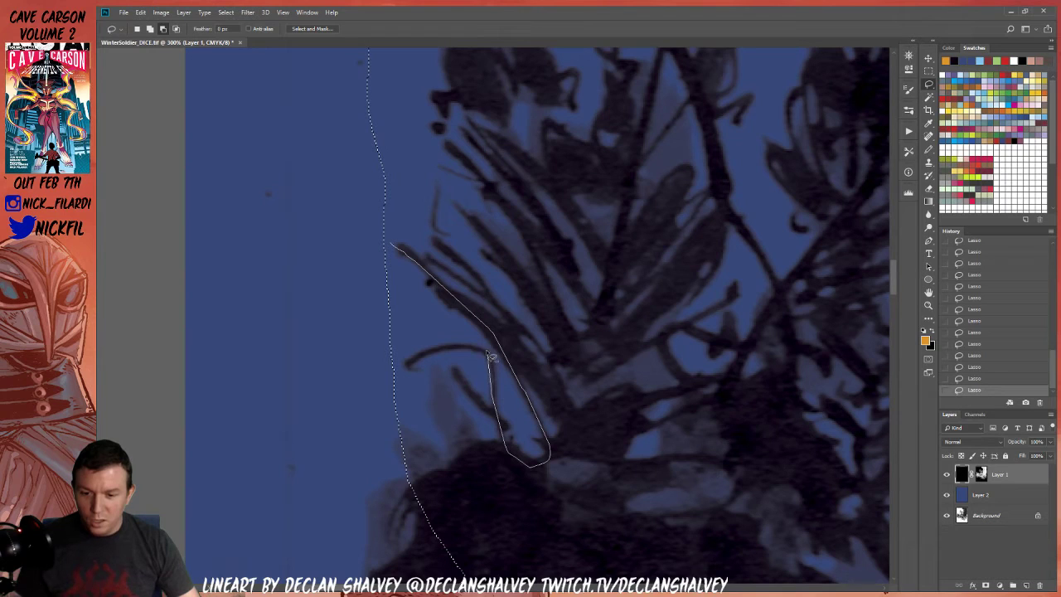
drag(306, 363, 338, 295)
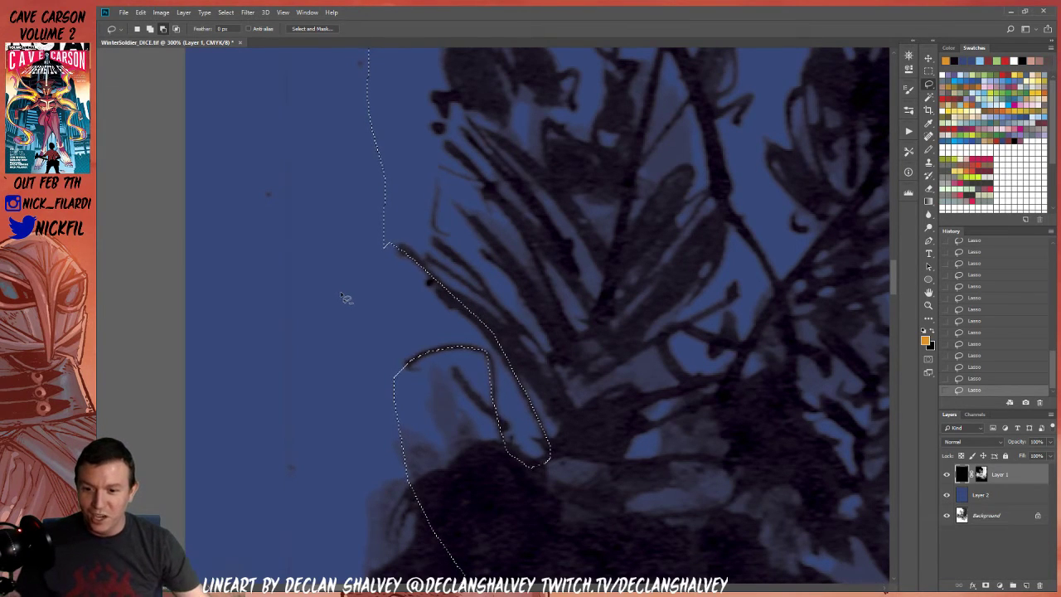
Subtract the sky along the tips of the bush's outer spiky leaves, up to the pair of rounded leaves
mouse_move(418, 261)
mouse_down()
mouse_move(391, 279)
mouse_move(339, 364)
mouse_move(402, 397)
mouse_up()
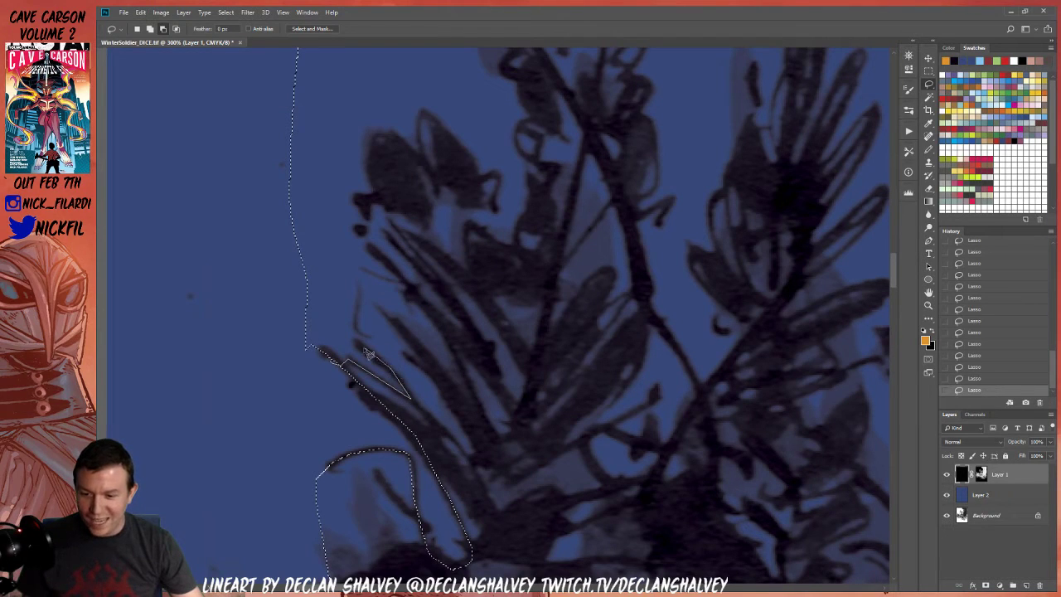
click(360, 272)
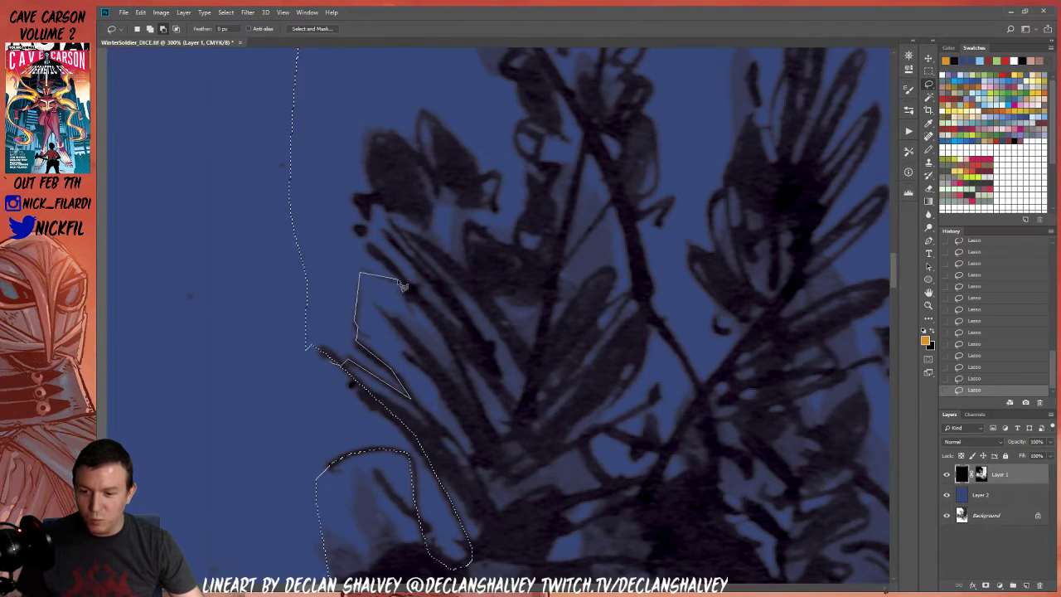
click(402, 282)
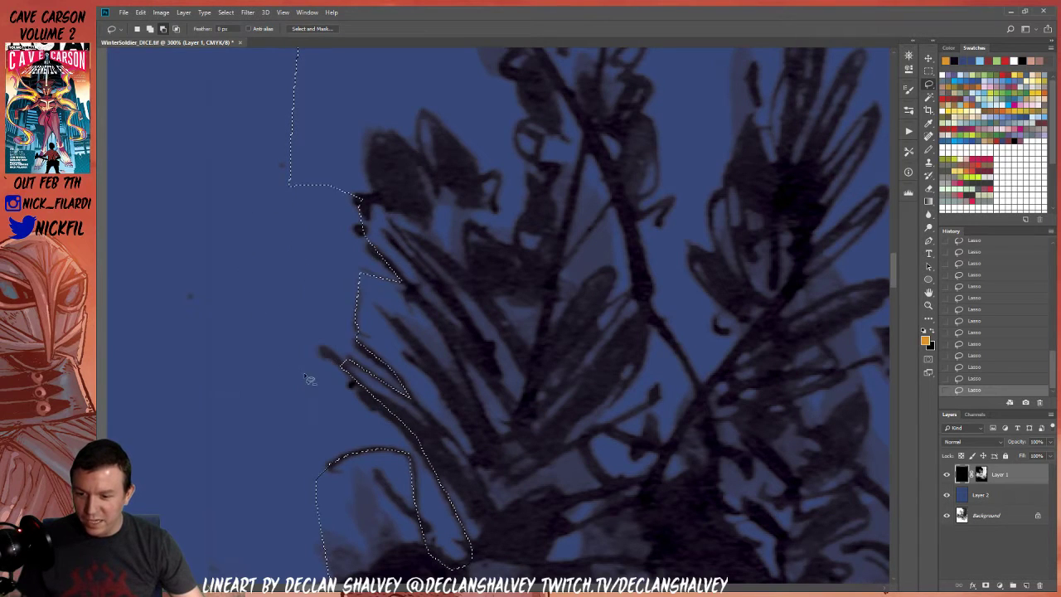
Subtract the sky over the pair of rounded leaves and up the stem to the underside of the long pointed leaf
mouse_move(350, 243)
mouse_down()
mouse_move(371, 406)
mouse_move(412, 369)
mouse_up()
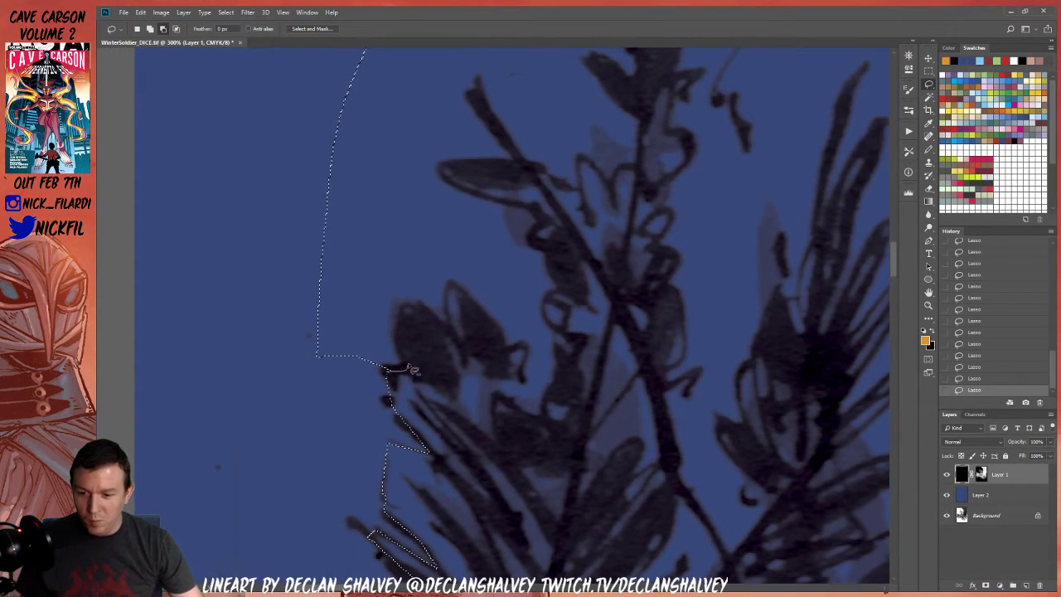
drag(417, 313, 468, 352)
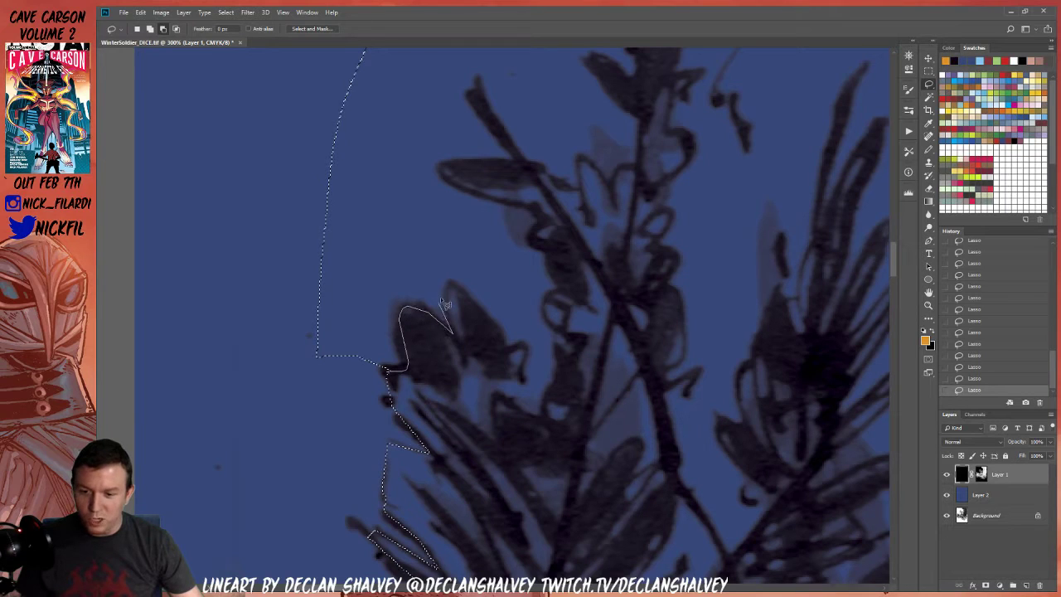
drag(451, 291, 461, 289)
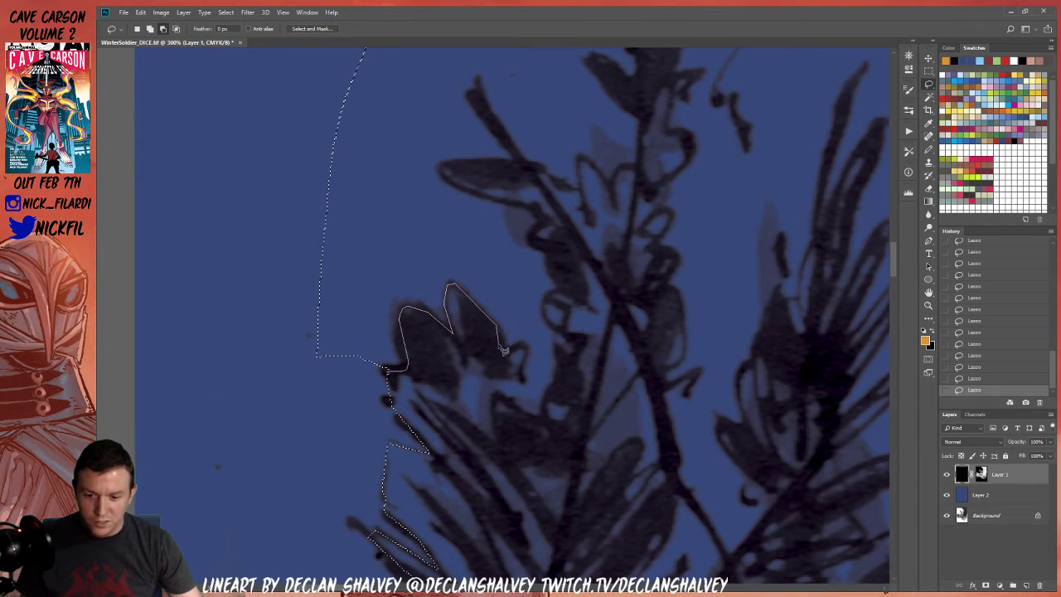
mouse_move(522, 350)
mouse_down()
mouse_move(532, 395)
mouse_move(564, 397)
mouse_move(568, 343)
mouse_move(556, 346)
mouse_move(544, 316)
mouse_move(544, 299)
mouse_move(552, 272)
mouse_up()
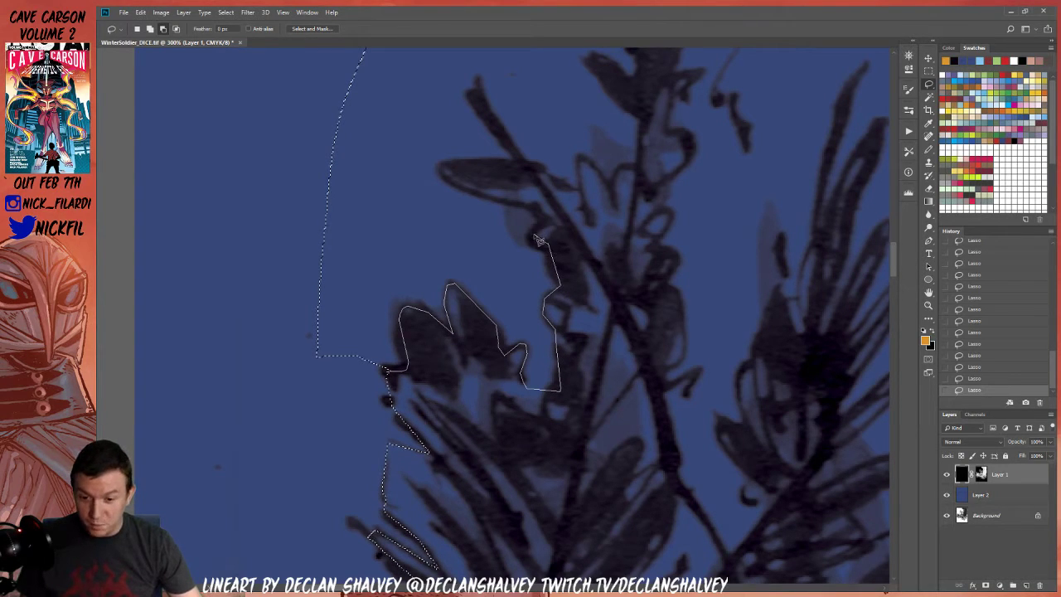
drag(491, 201, 452, 186)
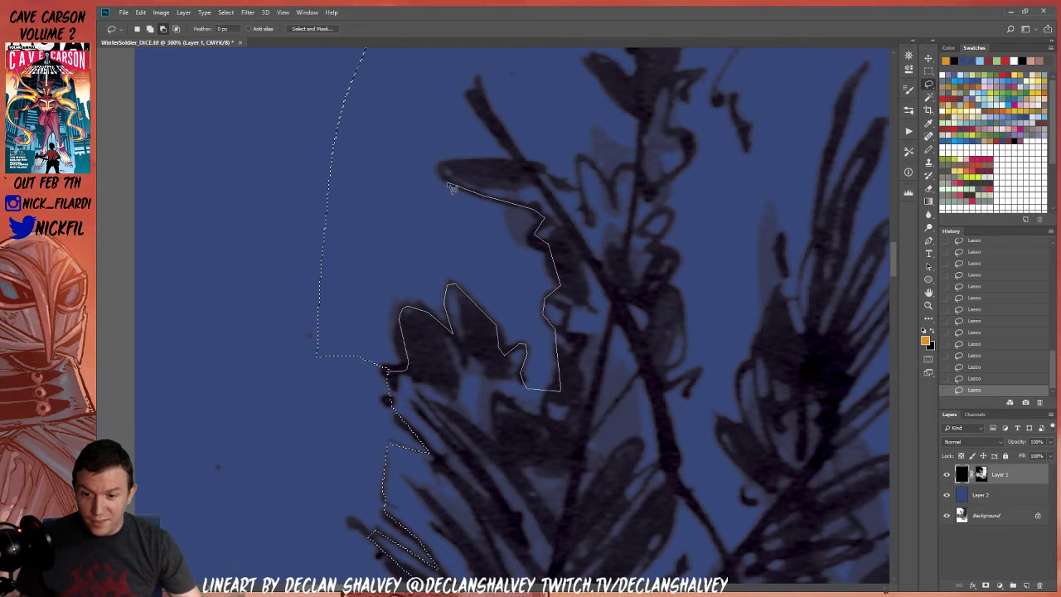
drag(369, 392, 371, 390)
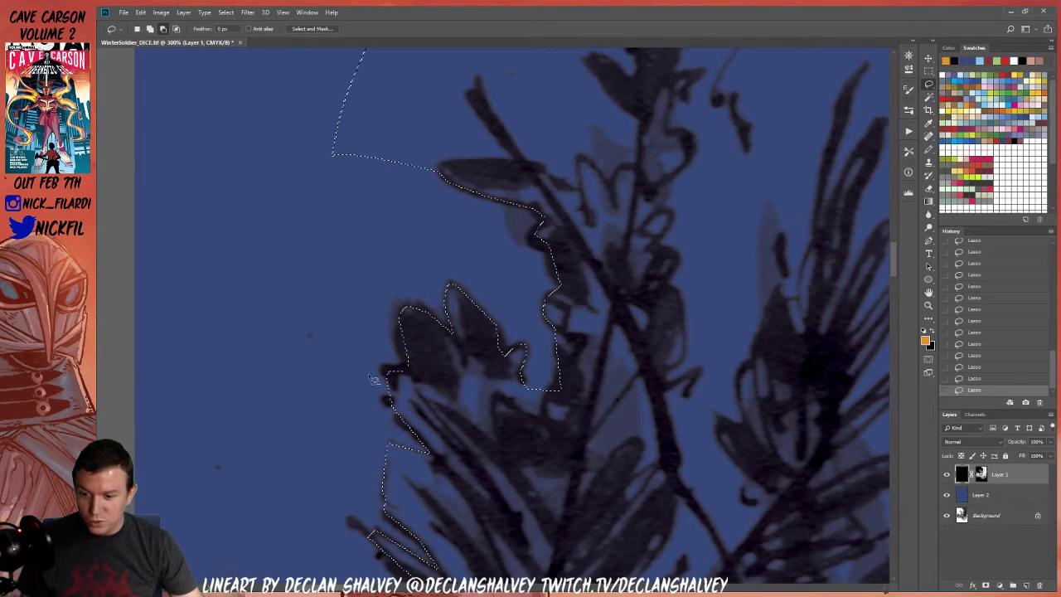
Subtract the sky above the long pointed leaf and around the bare slanted twig from the selection
mouse_move(412, 227)
mouse_down()
mouse_move(399, 290)
mouse_move(369, 357)
mouse_up()
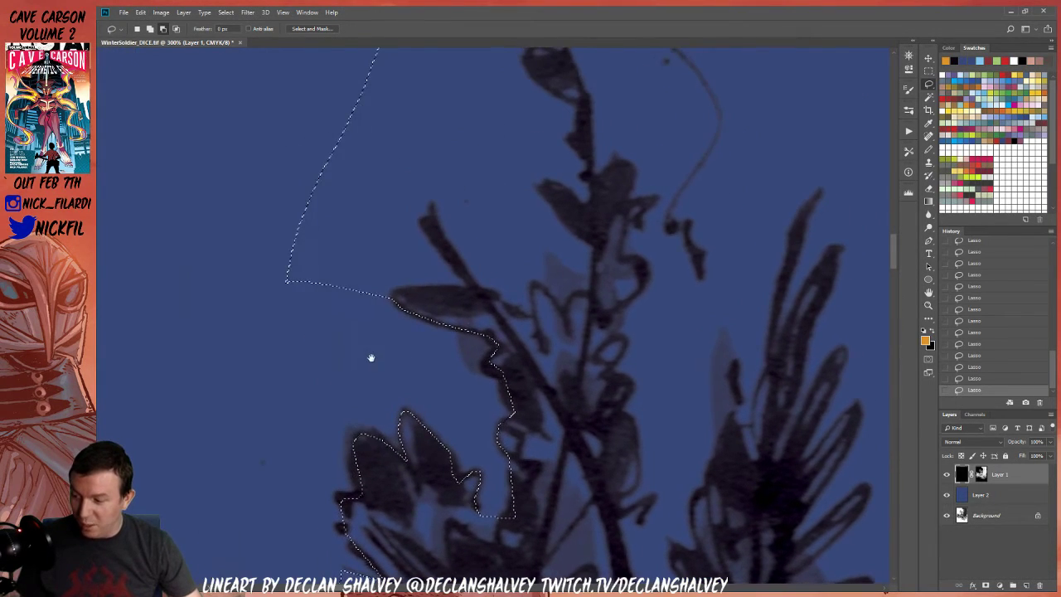
mouse_move(355, 272)
mouse_down()
mouse_move(298, 312)
mouse_move(247, 384)
mouse_up()
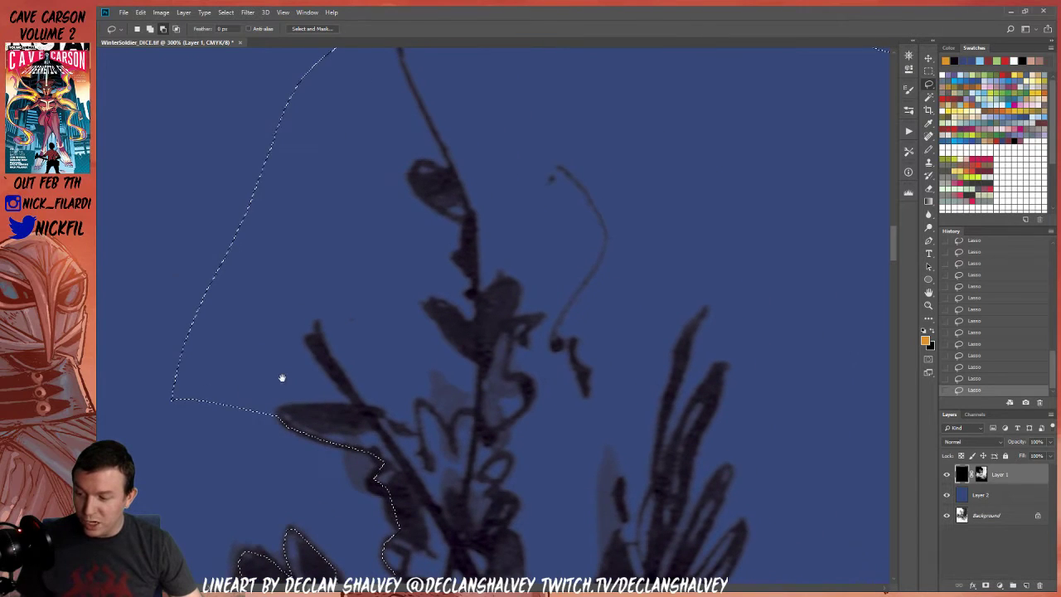
drag(173, 323, 159, 363)
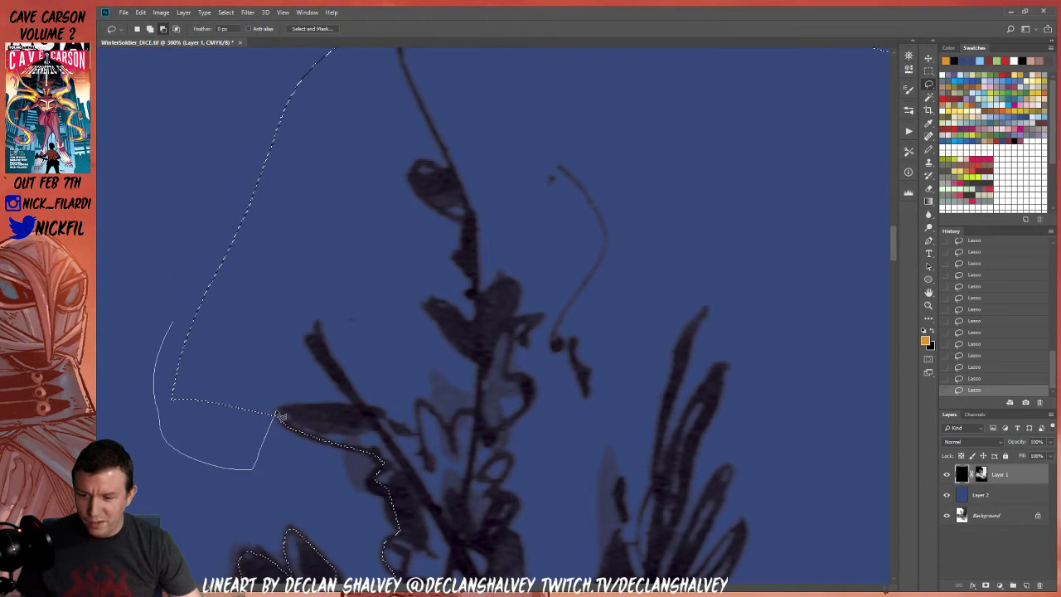
click(358, 407)
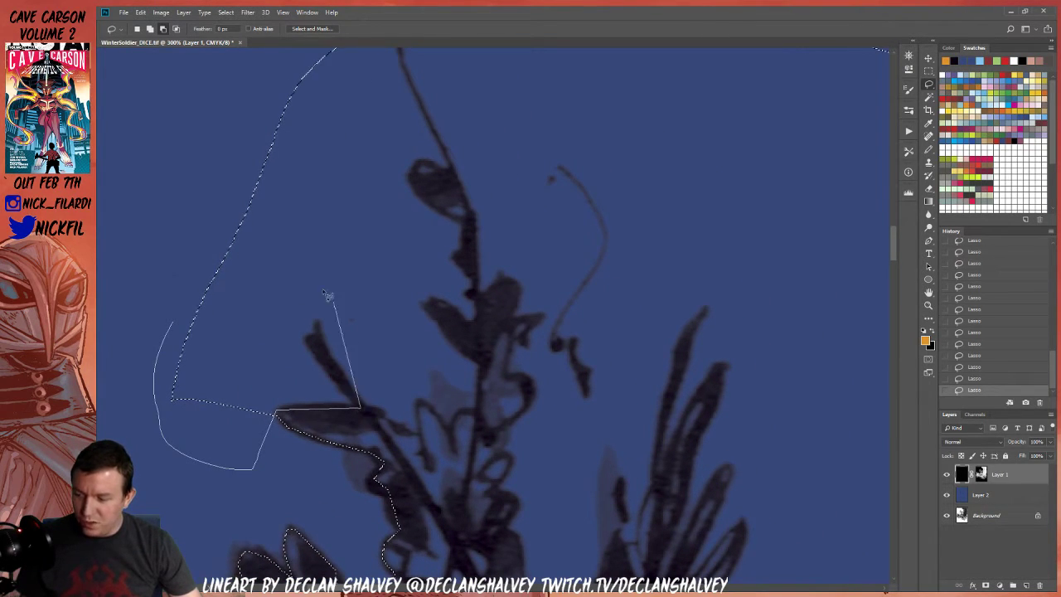
click(291, 262)
click(235, 238)
click(191, 300)
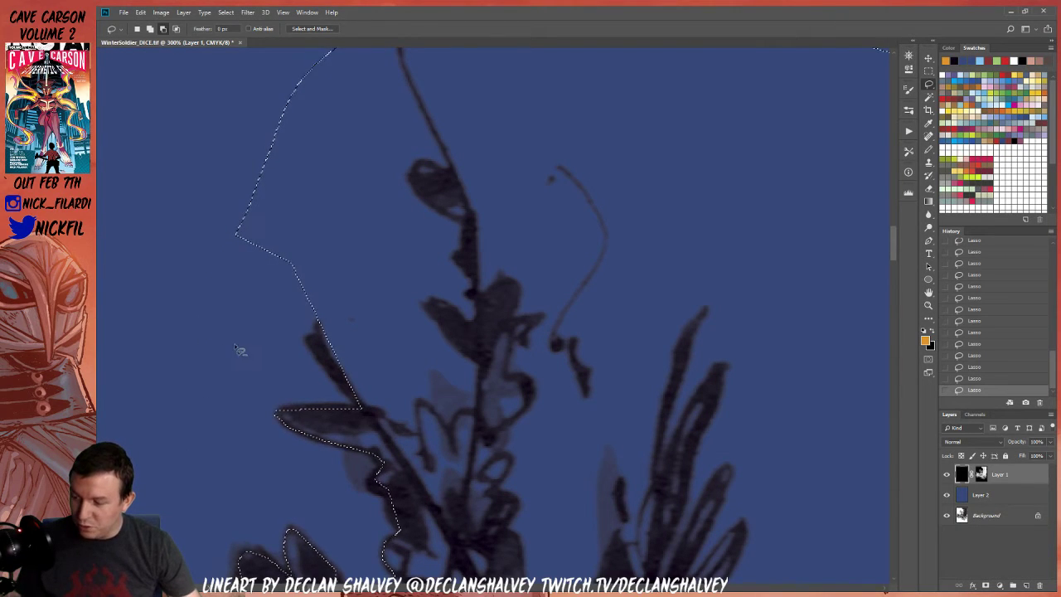
Subtract the sky between the slanted twig and the bush's tallest stem, including the area around the stem's thin tip
drag(356, 349, 360, 366)
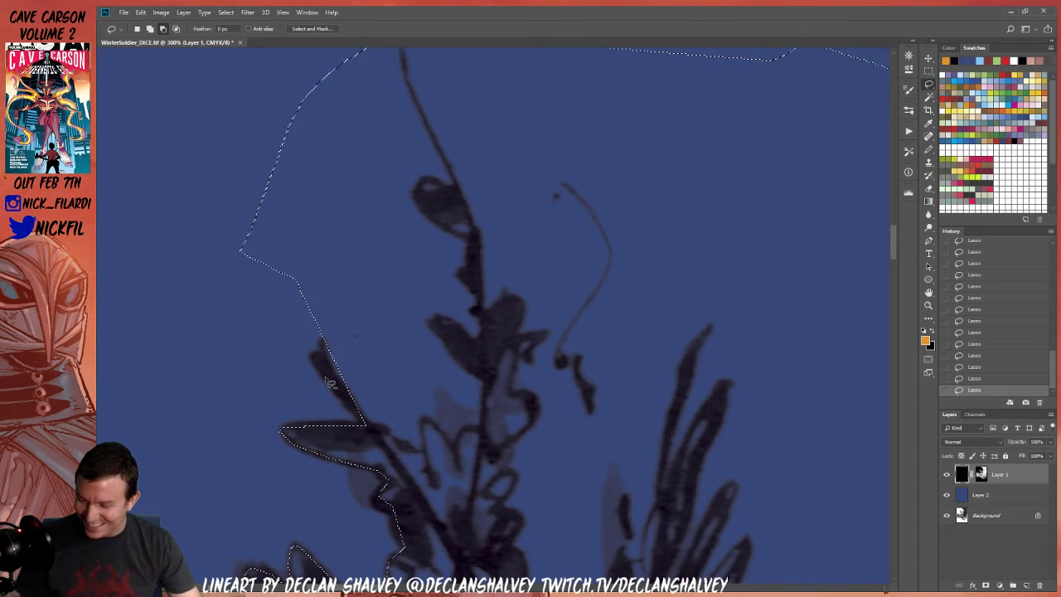
drag(246, 171, 218, 306)
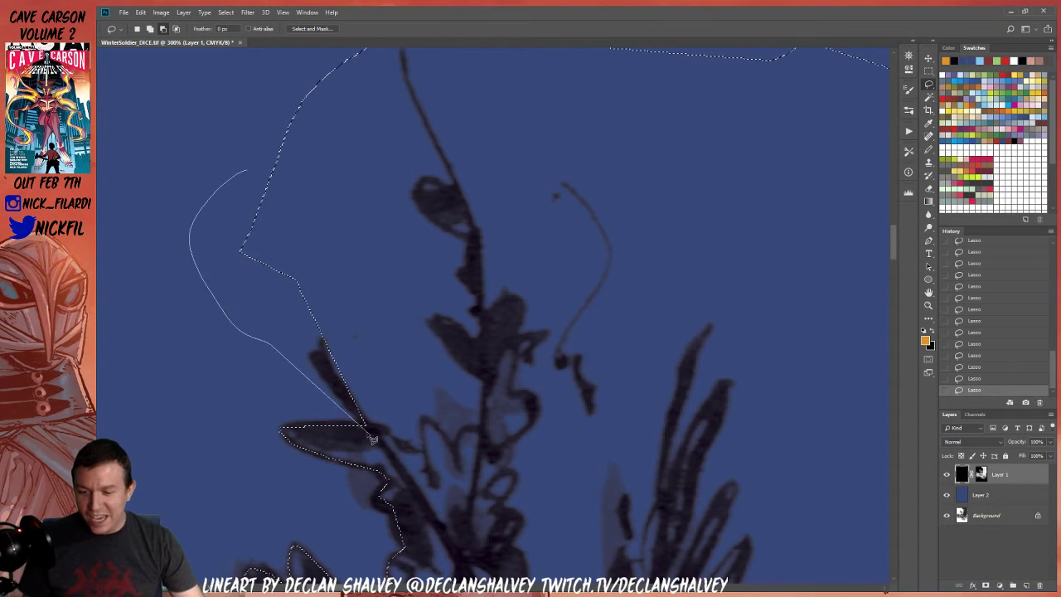
mouse_move(371, 437)
mouse_down()
mouse_move(426, 460)
mouse_move(423, 423)
mouse_move(454, 451)
mouse_move(484, 423)
mouse_move(485, 375)
mouse_move(469, 346)
mouse_move(483, 339)
mouse_move(479, 286)
mouse_up()
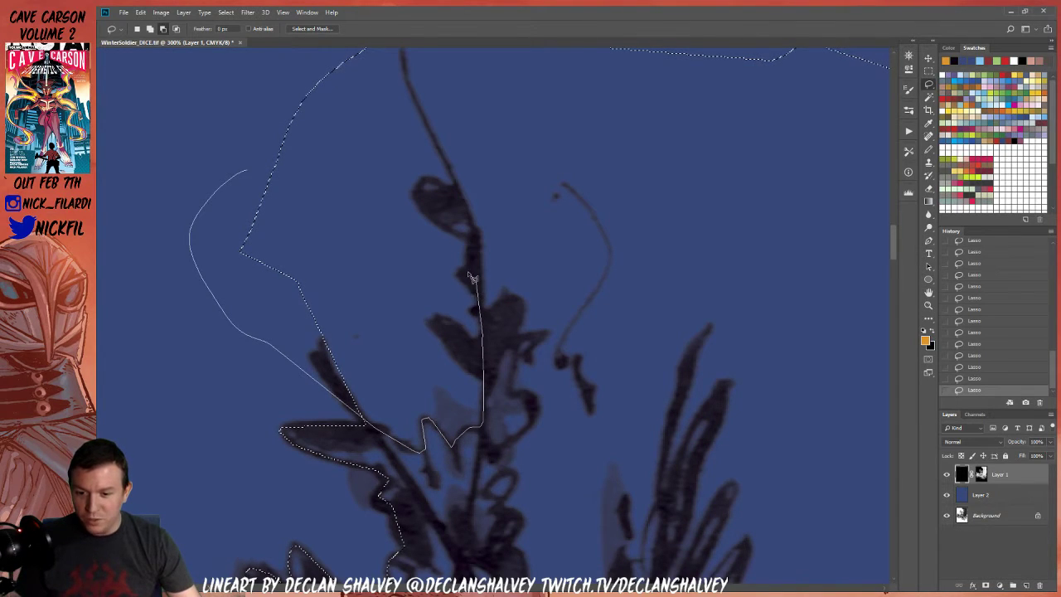
mouse_move(473, 246)
mouse_down()
mouse_move(415, 197)
mouse_move(426, 180)
mouse_move(479, 207)
mouse_move(469, 66)
mouse_move(371, 53)
mouse_up()
key(space)
drag(419, 146, 265, 318)
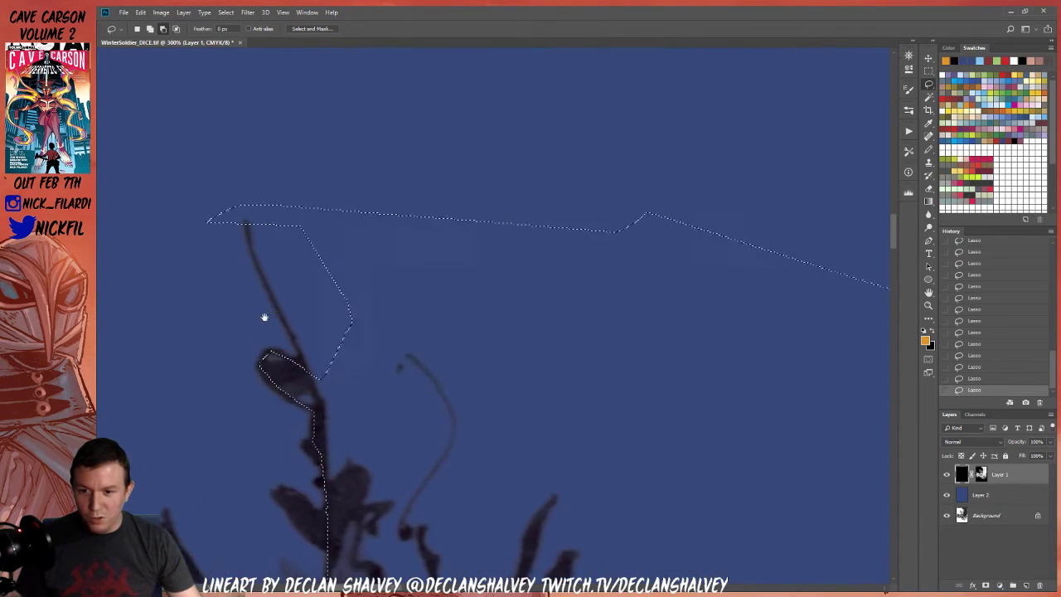
mouse_move(332, 178)
mouse_down()
mouse_move(323, 348)
mouse_move(596, 241)
mouse_move(332, 174)
mouse_up()
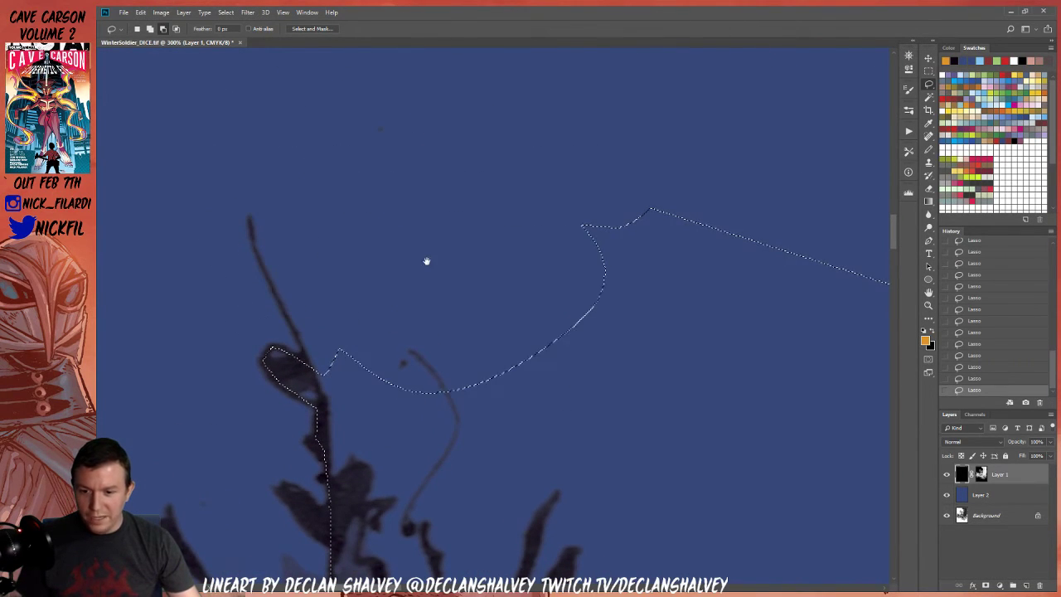
Subtract the sky on the inner side of the tallest stem, tracing its leaves down to the small curled loops
drag(450, 296, 564, 119)
drag(428, 179, 426, 197)
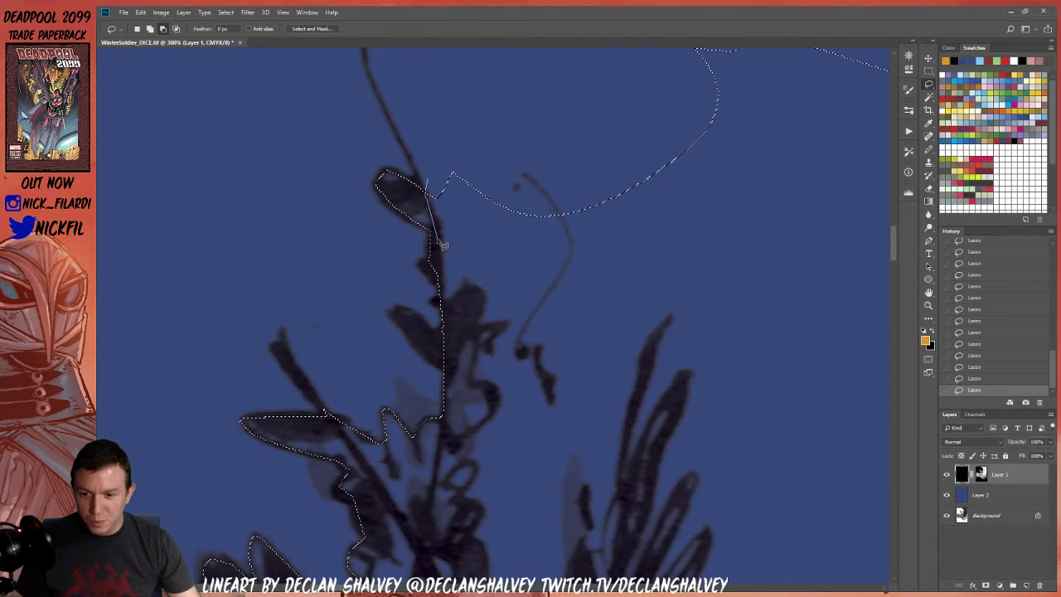
mouse_move(448, 312)
mouse_down()
mouse_move(487, 302)
mouse_move(506, 333)
mouse_up()
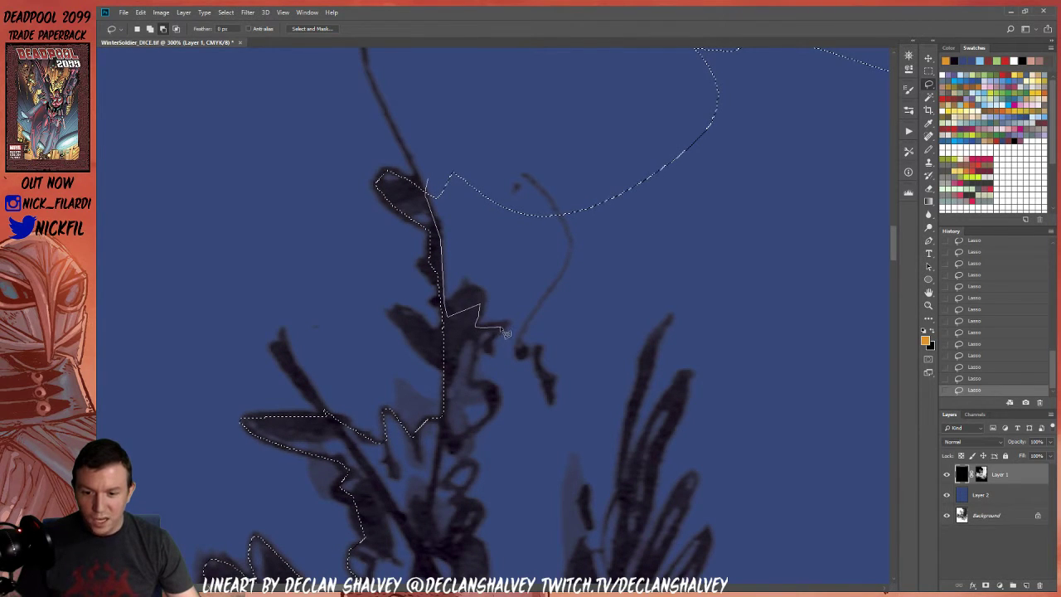
drag(478, 390, 496, 393)
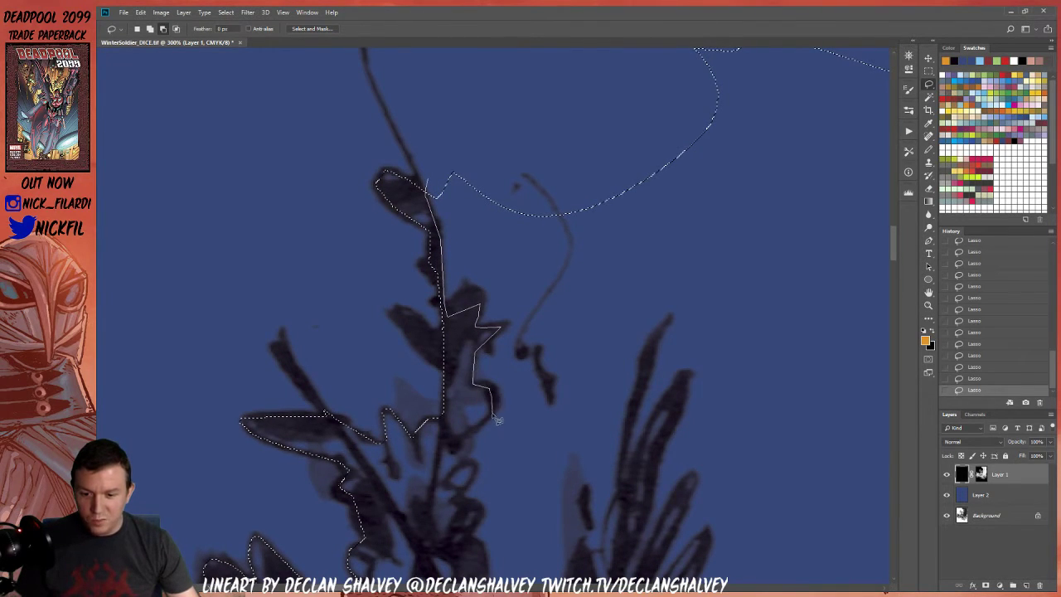
mouse_move(471, 442)
mouse_down()
mouse_move(459, 452)
mouse_move(476, 469)
mouse_up()
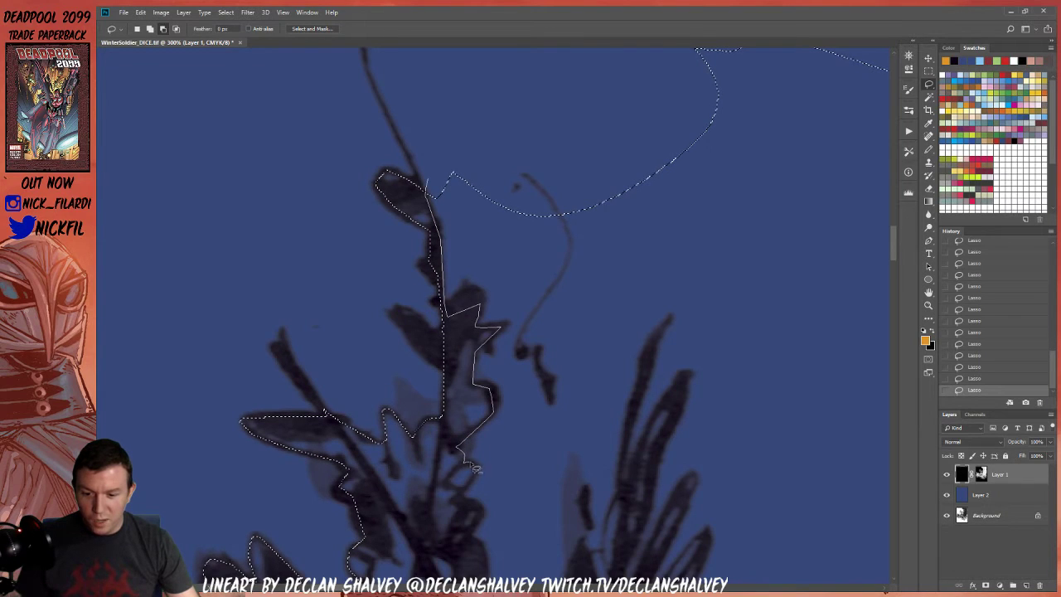
mouse_move(467, 508)
mouse_down()
mouse_move(475, 514)
mouse_move(612, 330)
mouse_move(462, 165)
mouse_move(455, 195)
mouse_up()
Subtract the sky in the V-shaped gap between the tall stem and the neighbouring spiky plant, tracing down the stem and up the spiky leaves
drag(507, 304, 454, 96)
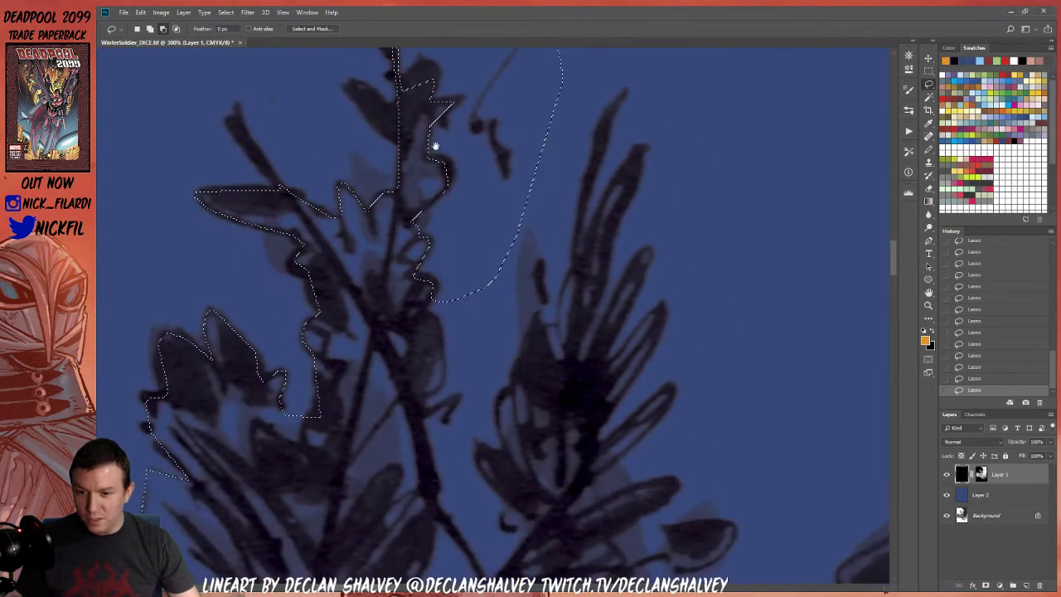
drag(433, 320, 447, 388)
drag(432, 437, 432, 468)
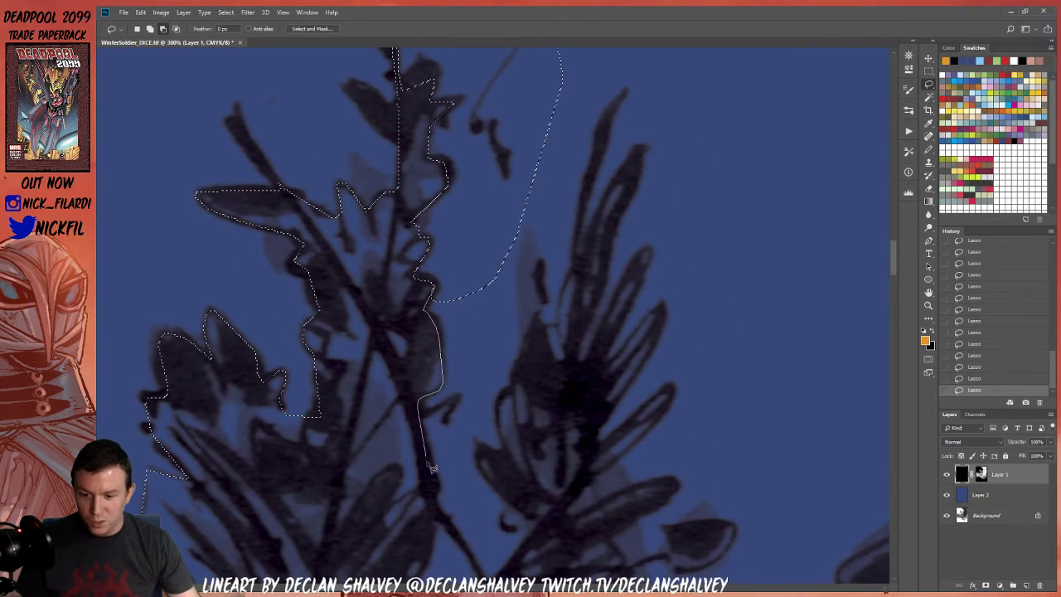
mouse_move(430, 512)
mouse_down()
mouse_move(440, 575)
mouse_move(431, 584)
mouse_move(437, 397)
mouse_up()
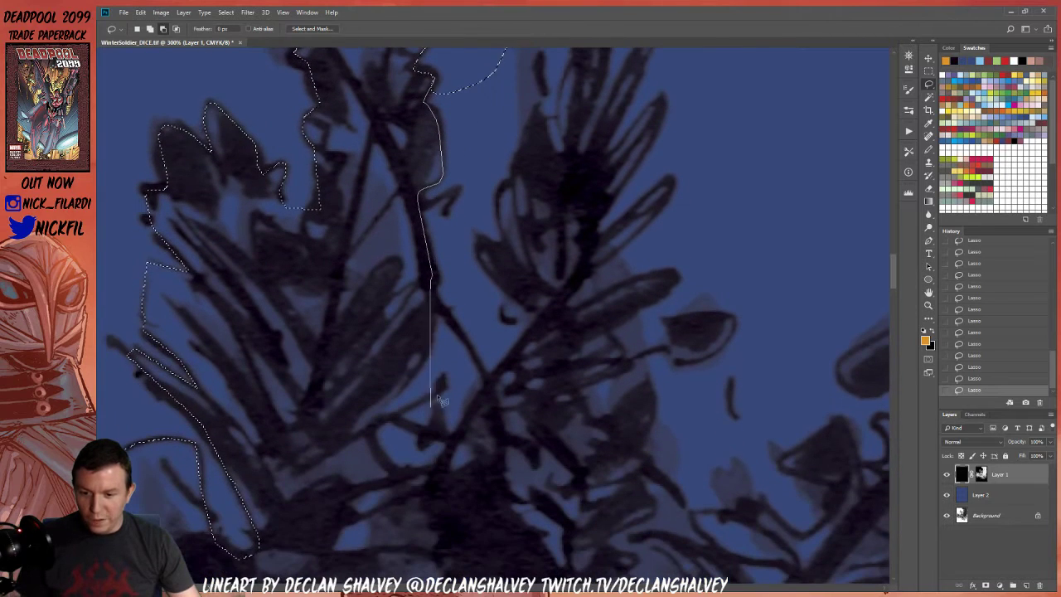
drag(444, 318, 492, 386)
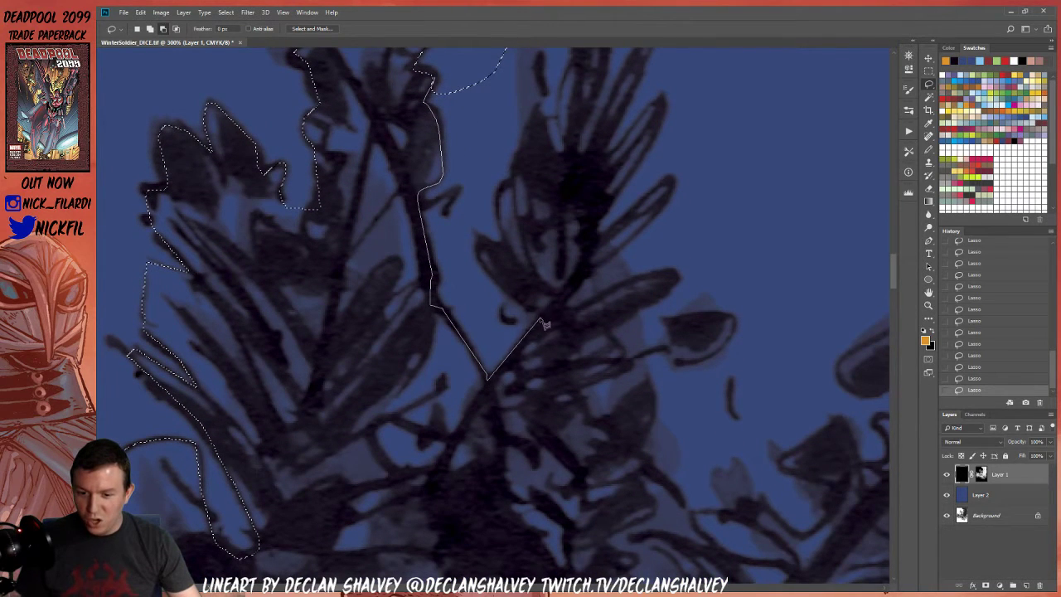
drag(489, 264, 501, 246)
mouse_move(498, 190)
mouse_down()
mouse_move(527, 158)
mouse_move(558, 10)
mouse_move(536, 233)
mouse_up()
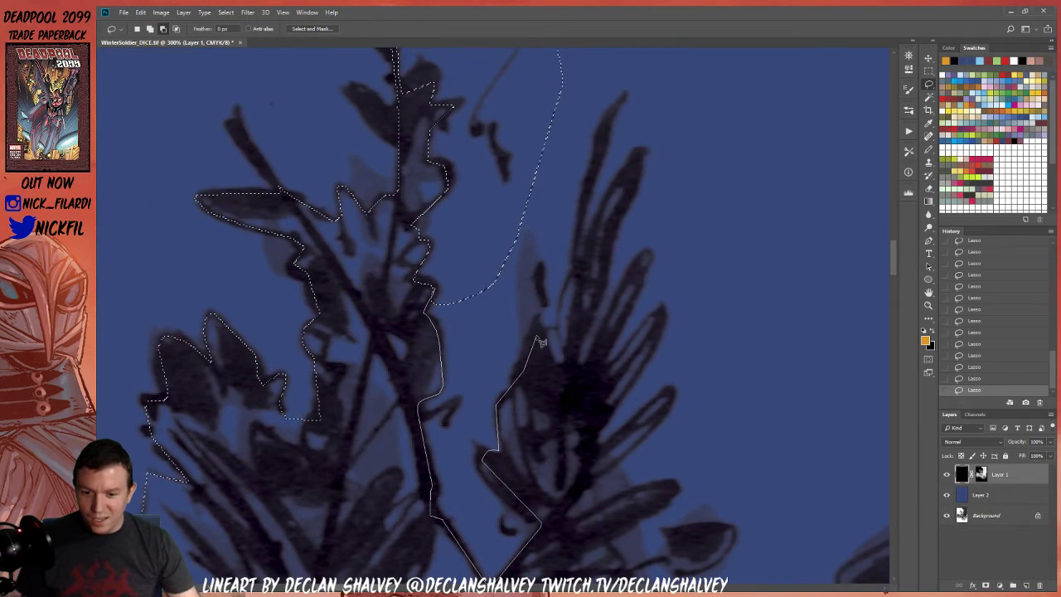
mouse_move(540, 340)
mouse_down()
mouse_move(575, 296)
mouse_move(567, 302)
mouse_move(577, 170)
mouse_move(528, 132)
mouse_move(499, 163)
mouse_move(494, 226)
mouse_up()
drag(516, 383, 594, 132)
Subtract the sky around the spiky plant's upper blades, cutting in between the long pointed leaves on its outer side
key(z)
alt+click(520, 283)
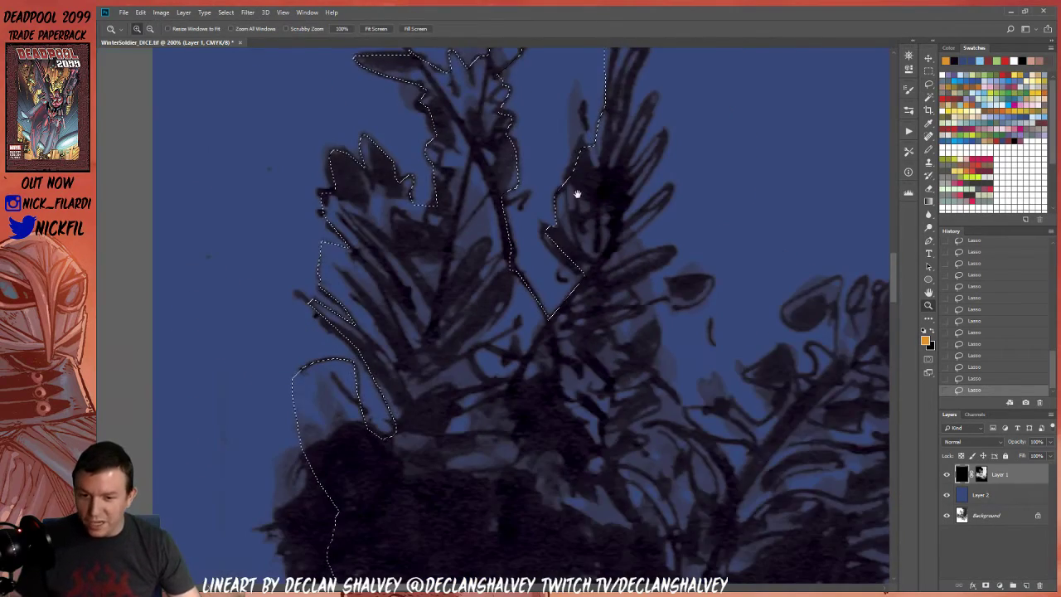
drag(575, 190, 480, 386)
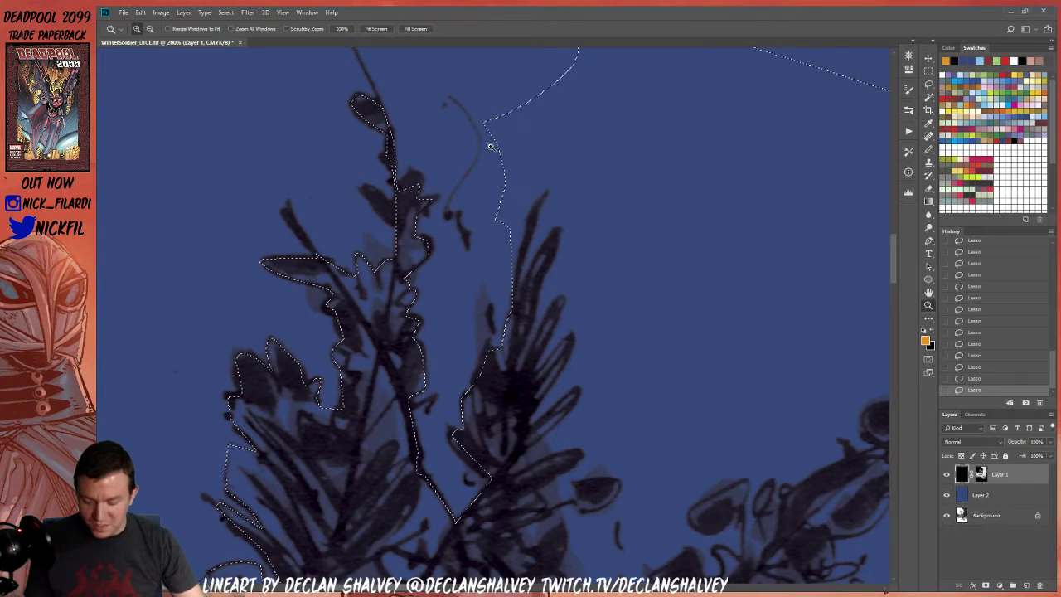
key(l)
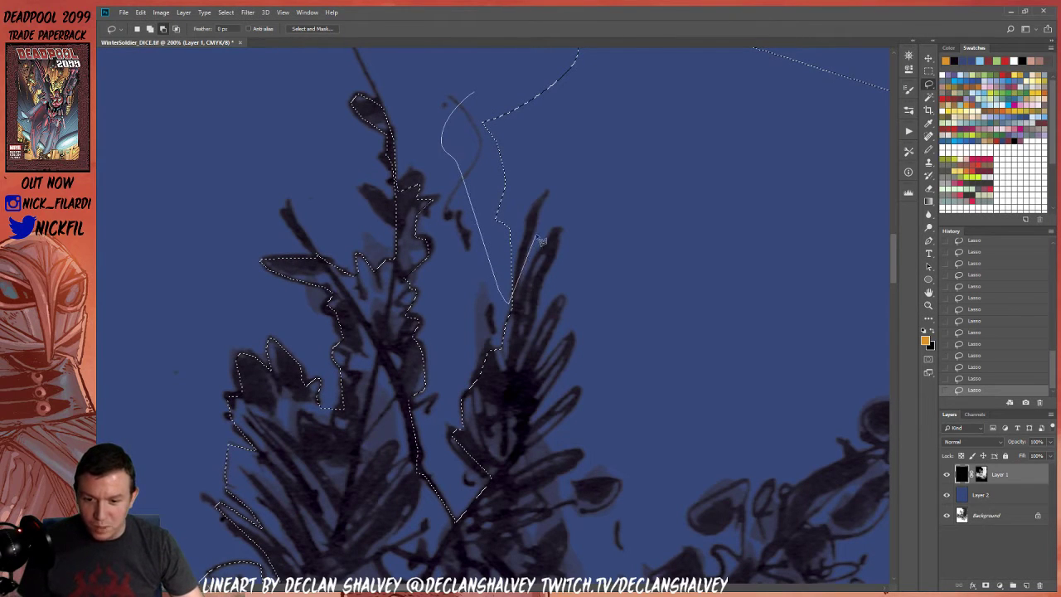
drag(539, 240, 532, 231)
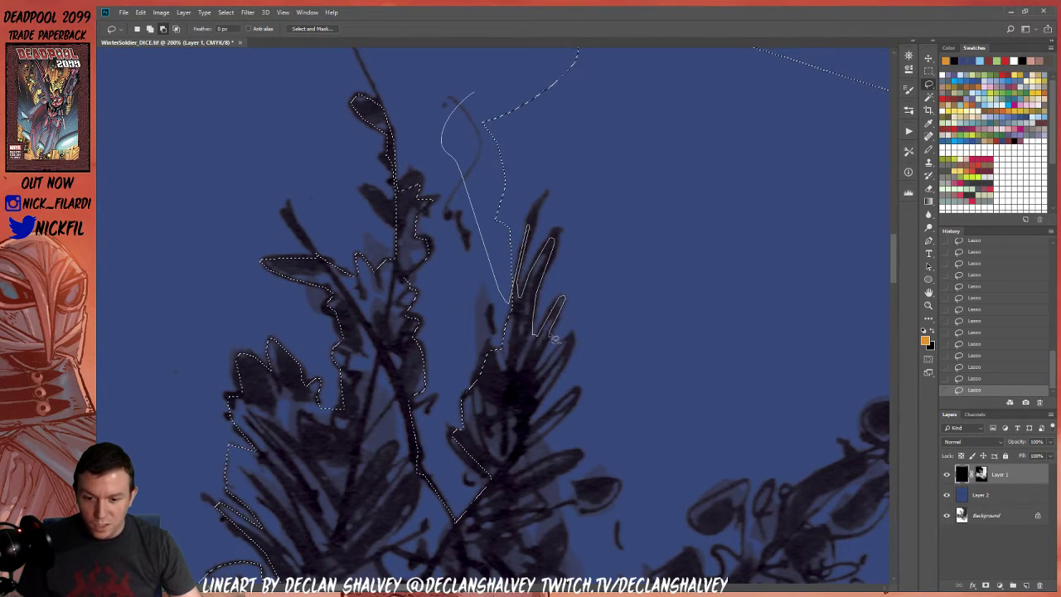
mouse_move(553, 338)
mouse_down()
mouse_move(536, 384)
mouse_move(572, 342)
mouse_up()
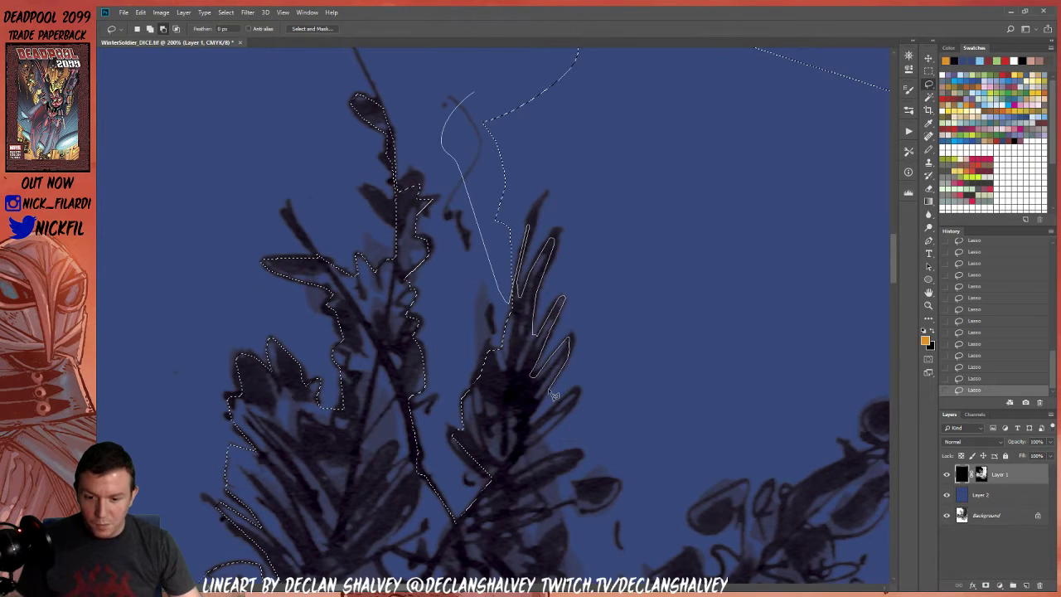
mouse_move(554, 396)
mouse_down()
mouse_move(530, 433)
mouse_move(580, 391)
mouse_move(601, 404)
mouse_up()
drag(501, 79, 476, 91)
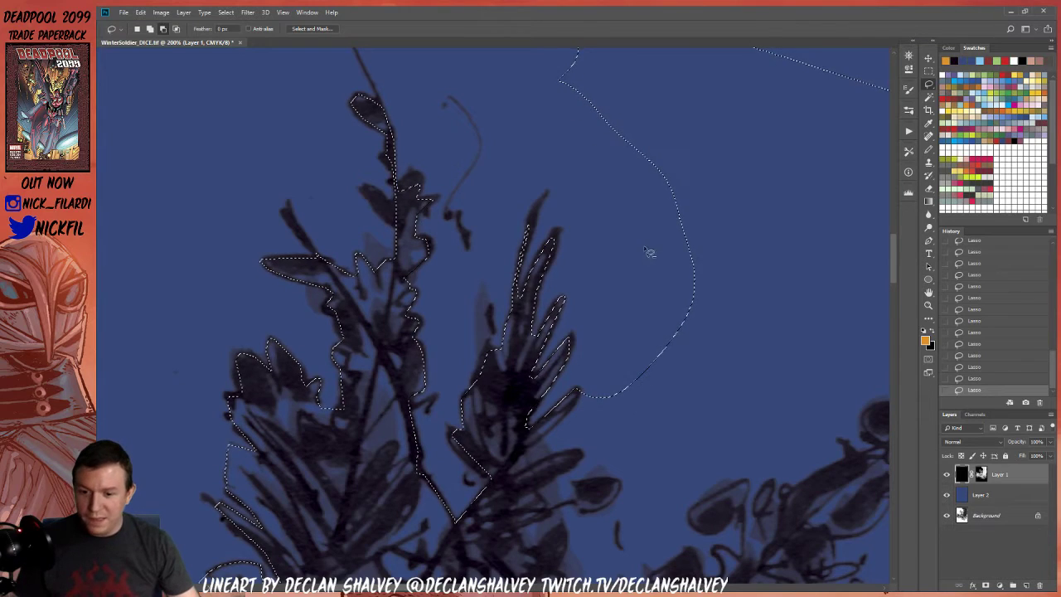
Subtract the sky around the spiky plant's next lower blade and along the top of the leaf beneath it
key(space)
drag(646, 318, 568, 144)
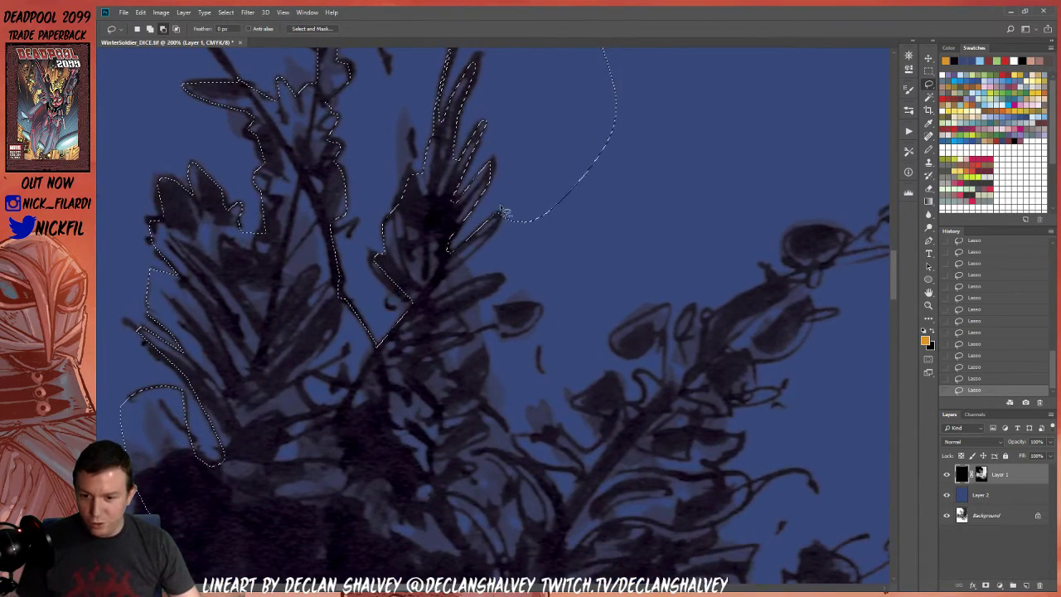
mouse_move(474, 262)
mouse_down()
mouse_move(446, 273)
mouse_move(452, 294)
mouse_move(578, 246)
mouse_move(544, 181)
mouse_up()
Subtract the sky beside the spiky plant's lowest leaves down to the notch, and add the detached rounded leaf back to the selection
key(space)
drag(549, 277, 635, 186)
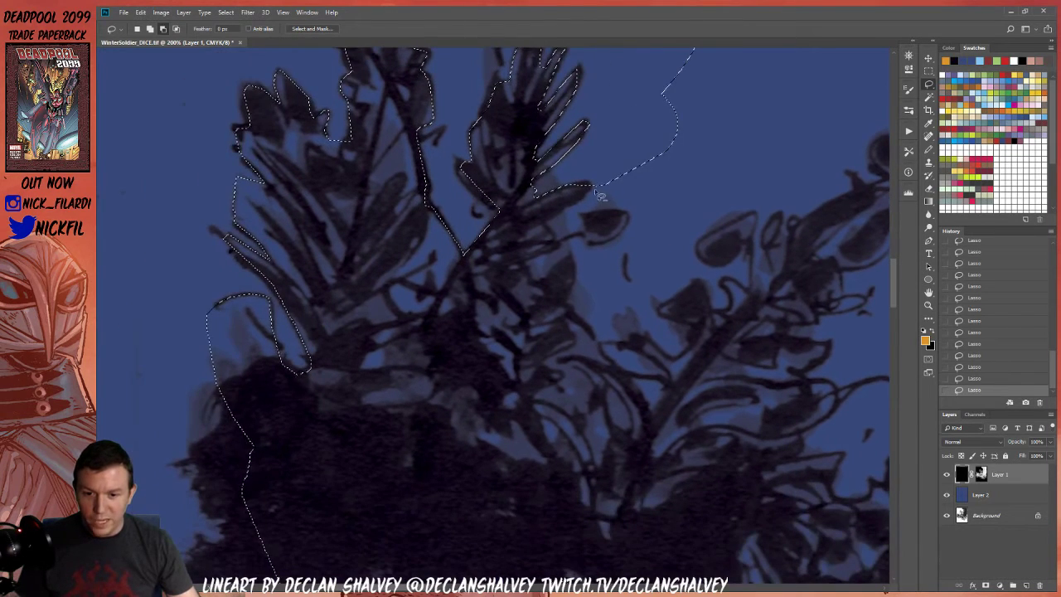
drag(555, 241, 555, 247)
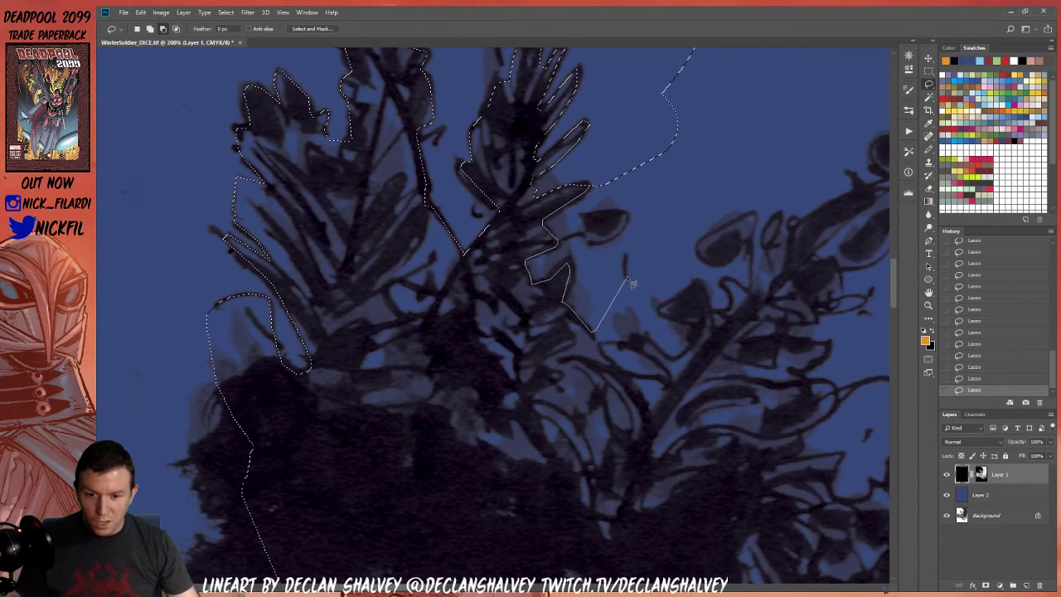
mouse_move(629, 283)
mouse_down()
mouse_move(696, 195)
mouse_move(698, 162)
mouse_up()
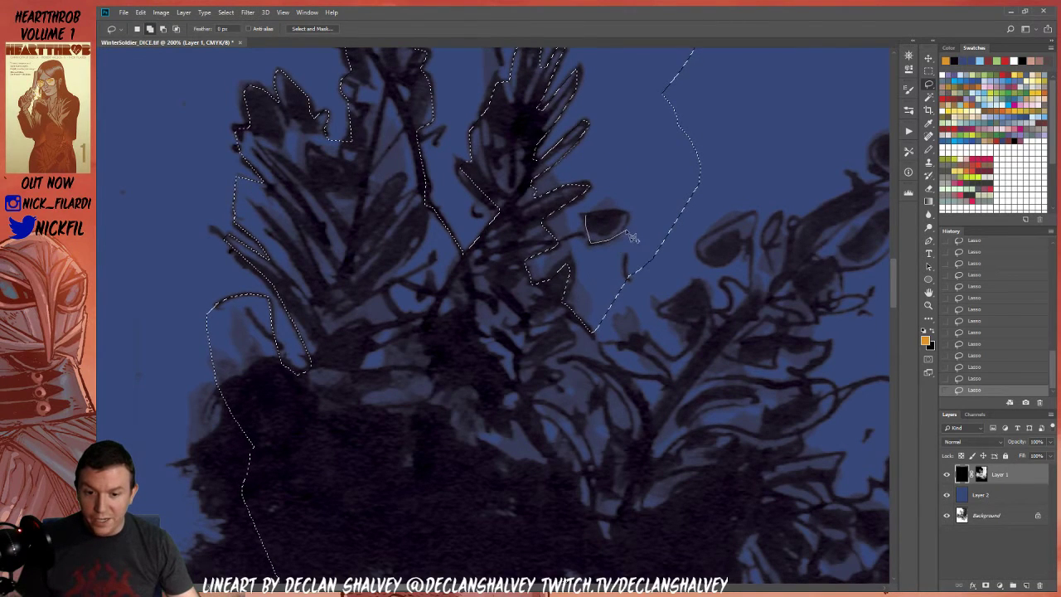
drag(630, 218, 628, 217)
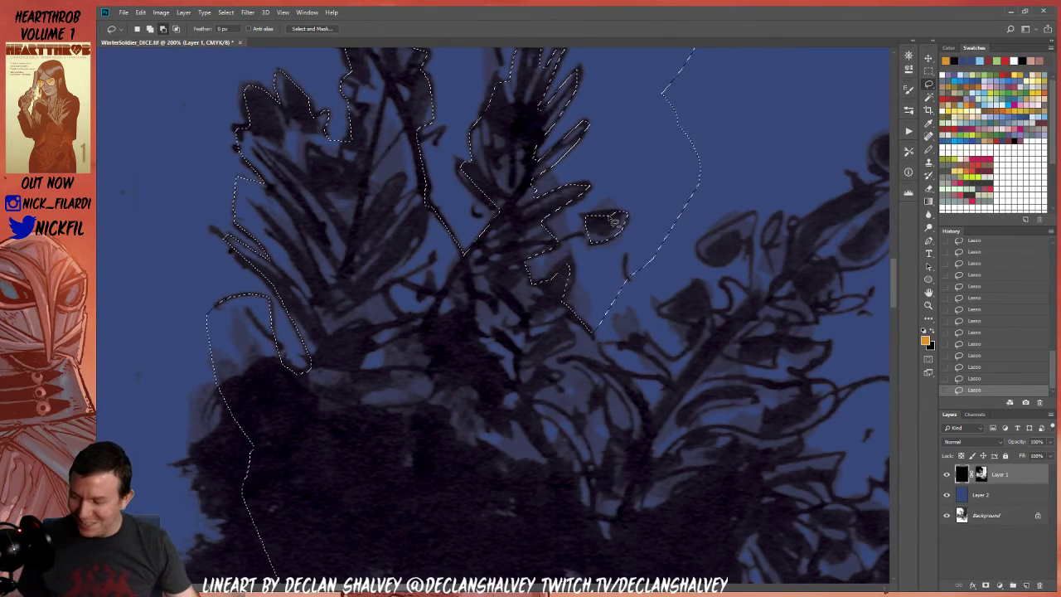
Subtract the sky between the spiky plant and the leaning branch, tracing the branch's lowest leaf and the underside of the oval leaf above
mouse_move(631, 240)
mouse_down()
mouse_move(575, 230)
mouse_move(457, 300)
mouse_up()
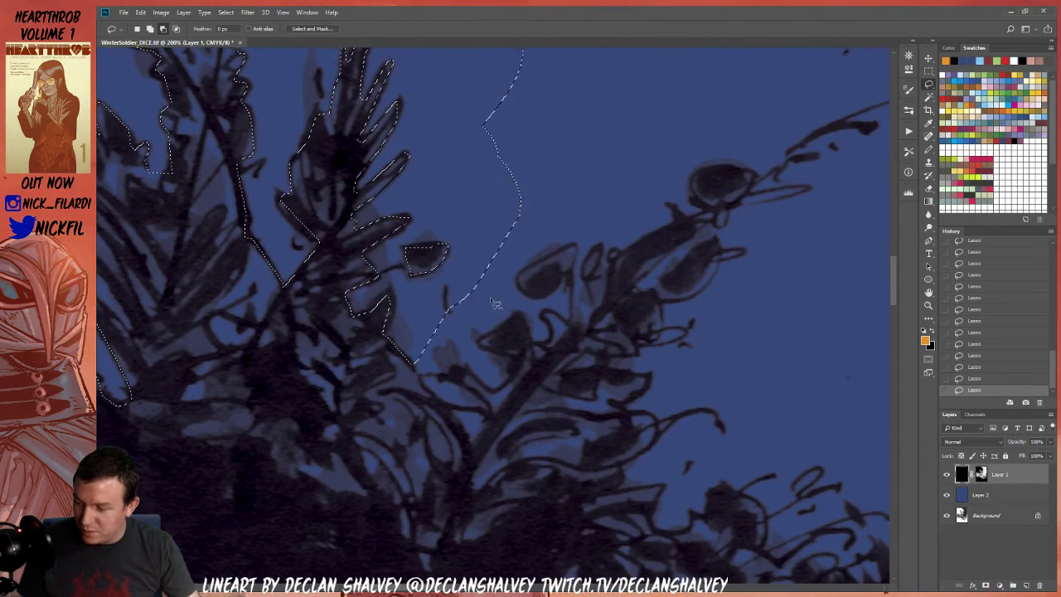
mouse_move(426, 279)
mouse_down()
mouse_move(461, 302)
mouse_move(468, 292)
mouse_up()
drag(552, 299, 481, 279)
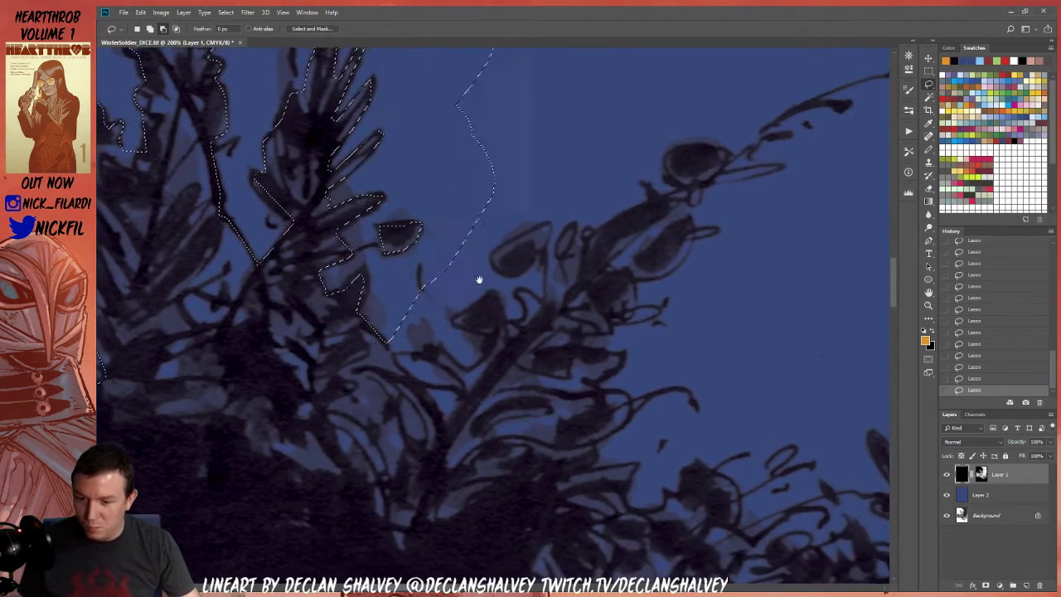
mouse_move(386, 328)
mouse_down()
mouse_move(396, 365)
mouse_move(492, 334)
mouse_move(454, 325)
mouse_move(484, 301)
mouse_move(524, 319)
mouse_move(520, 291)
mouse_move(455, 231)
mouse_move(424, 277)
mouse_move(453, 331)
mouse_up()
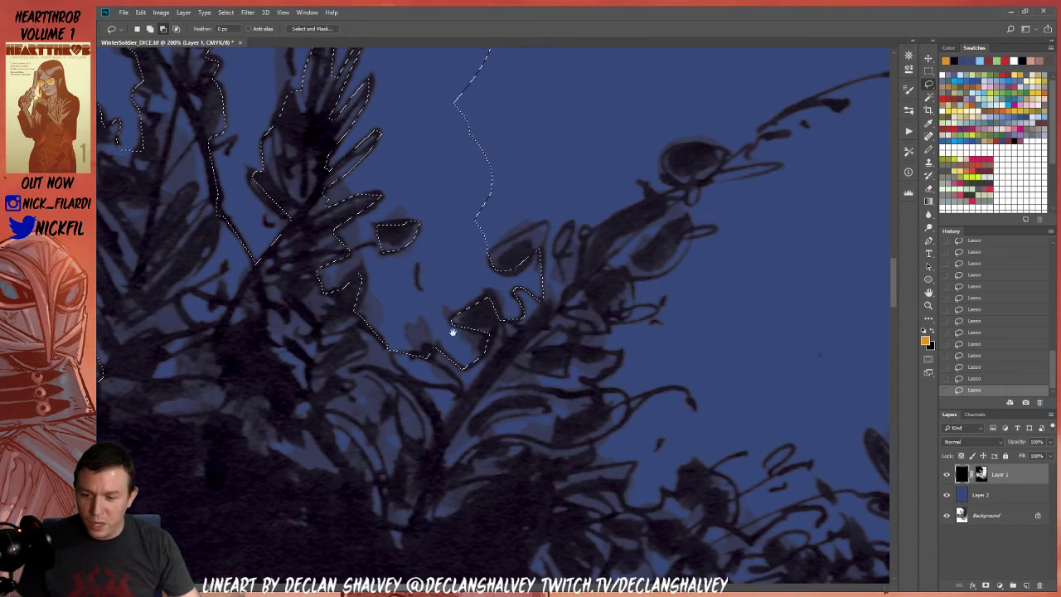
Subtract the sky above the leaning branch's oval leaf and around the small narrow leaf beside it
drag(512, 223, 424, 277)
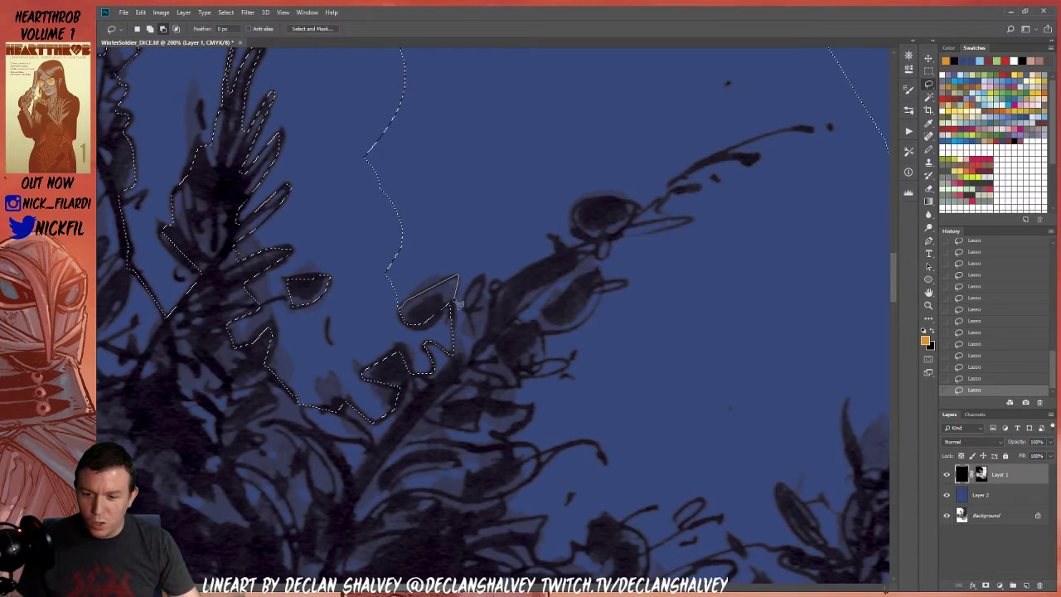
mouse_move(474, 293)
mouse_down()
mouse_move(442, 162)
mouse_move(375, 178)
mouse_move(365, 241)
mouse_move(393, 305)
mouse_up()
mouse_move(366, 112)
mouse_down()
mouse_move(444, 196)
mouse_move(408, 73)
mouse_up()
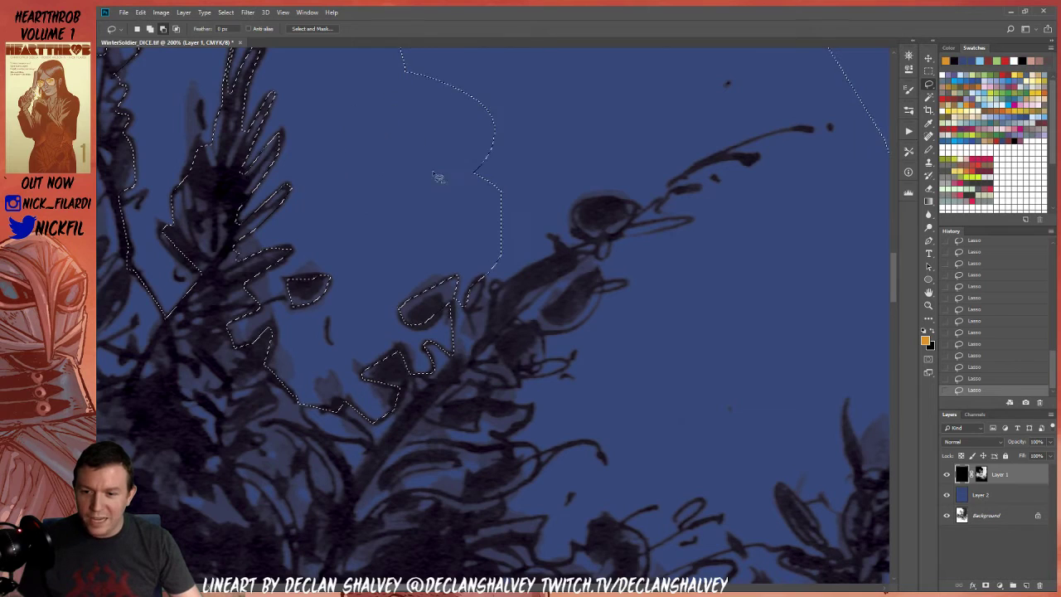
Subtract the sky along the leaning branch's upper edge, from behind the small narrow leaf to the stub below the round leaf
drag(511, 199, 434, 227)
mouse_move(307, 94)
mouse_down()
mouse_move(479, 151)
mouse_move(470, 200)
mouse_move(494, 279)
mouse_move(435, 317)
mouse_up()
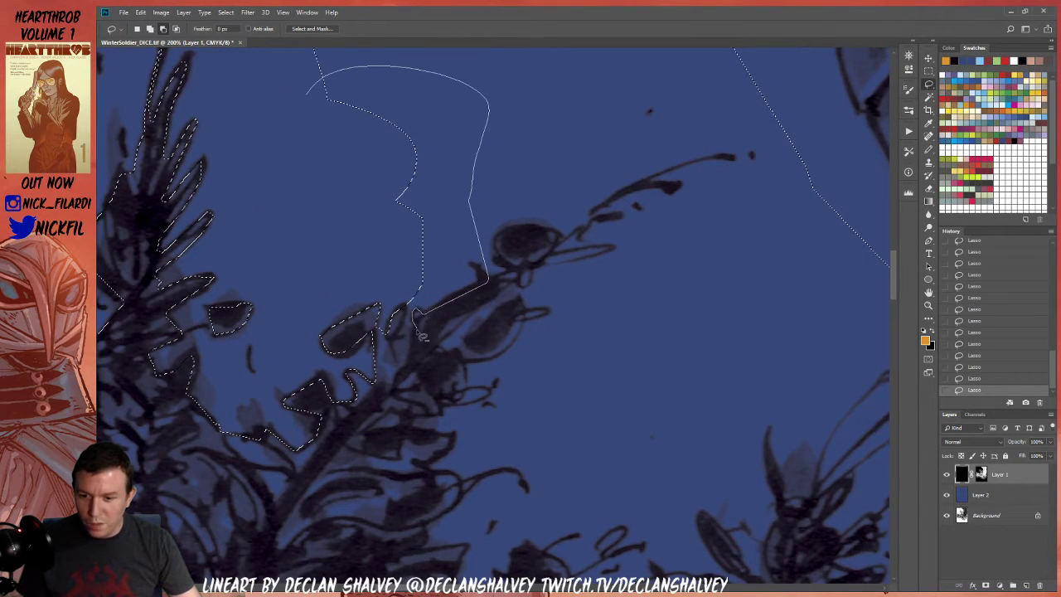
drag(409, 315, 406, 316)
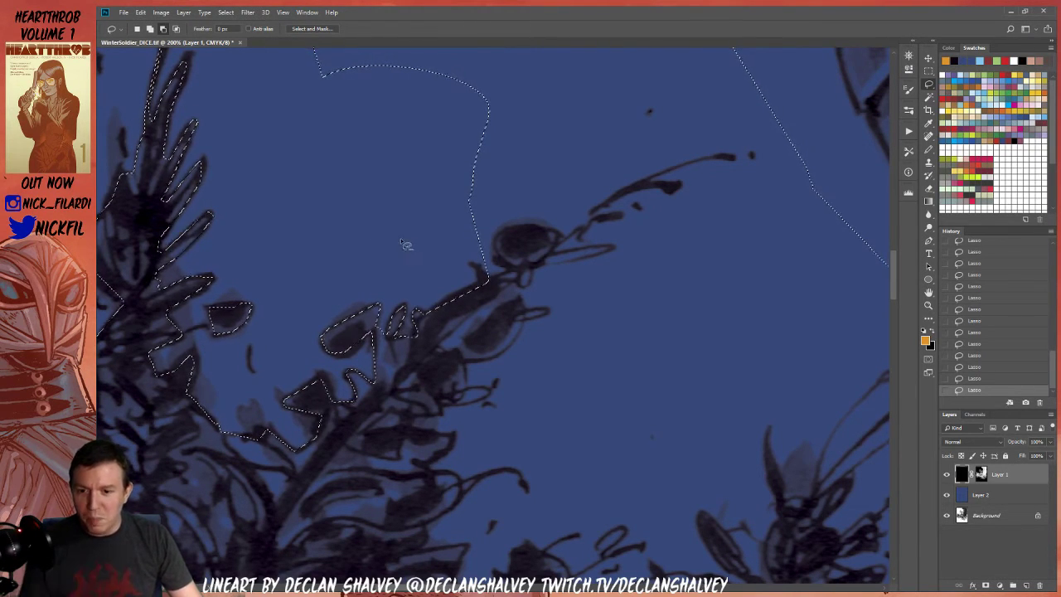
Subtract the sky around the round leaf near the branch tip and along the top of the thin leaf beside it
mouse_move(489, 288)
mouse_down()
mouse_move(522, 273)
mouse_move(498, 235)
mouse_move(552, 235)
mouse_move(562, 242)
mouse_move(553, 258)
mouse_move(613, 245)
mouse_up()
mouse_move(688, 171)
mouse_down()
mouse_move(456, 114)
mouse_move(431, 196)
mouse_up()
mouse_move(472, 166)
mouse_down()
mouse_move(453, 222)
mouse_move(384, 338)
mouse_move(355, 265)
mouse_move(445, 327)
mouse_up()
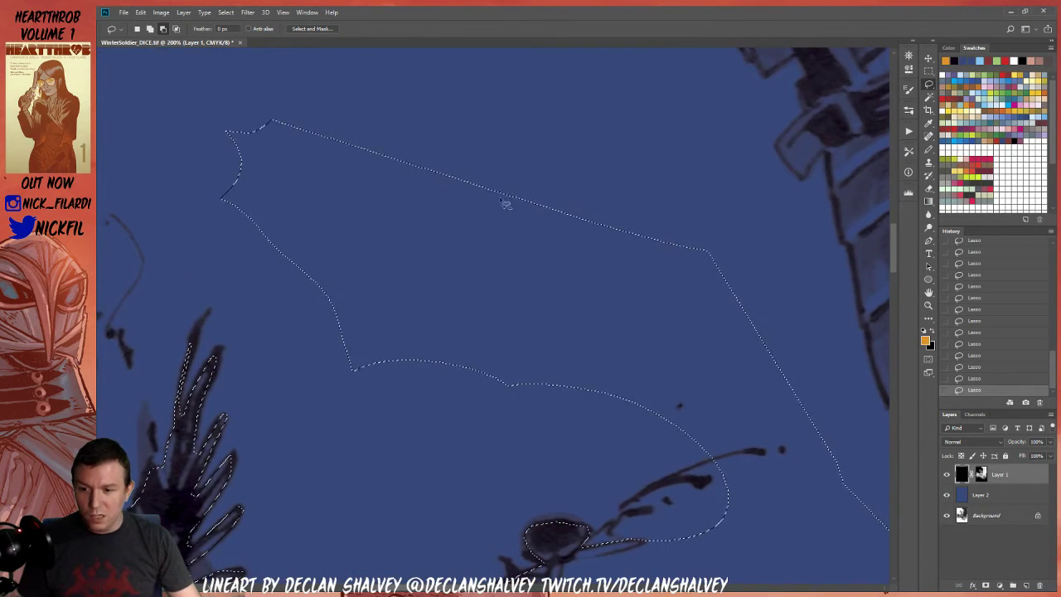
Subtract the leftover open sky above the leaning branch, including the stray sliver and the area around its thin tip
mouse_move(495, 158)
mouse_down()
mouse_move(260, 93)
mouse_move(351, 396)
mouse_move(594, 300)
mouse_up()
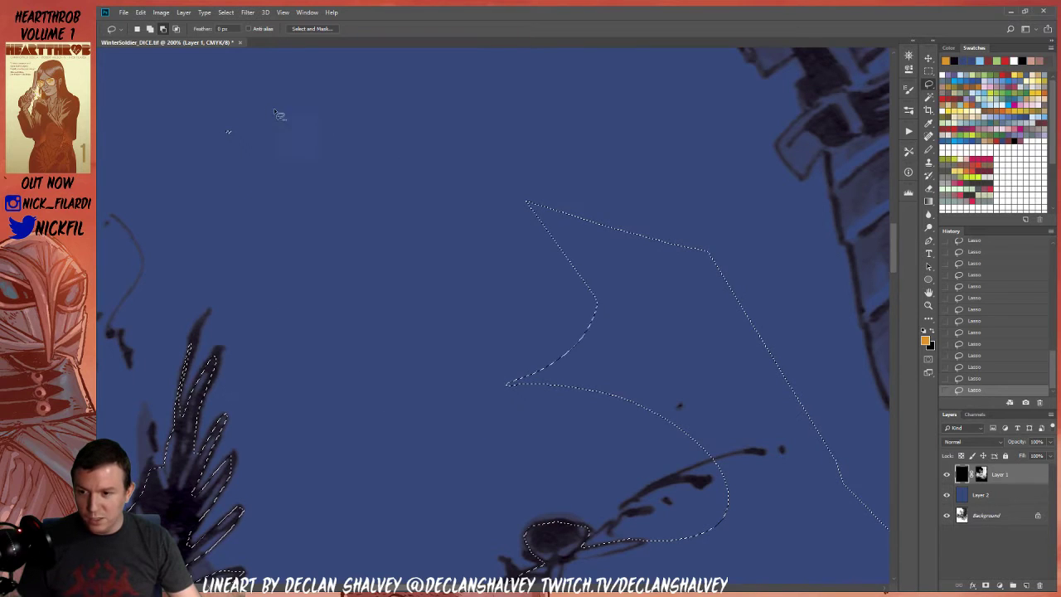
drag(247, 106, 247, 148)
drag(551, 306, 405, 219)
mouse_move(590, 148)
mouse_down()
mouse_move(419, 82)
mouse_move(506, 354)
mouse_move(640, 242)
mouse_up()
Subtract the sky beneath the leaning branch's outer end, tracing the thin leaf and the hanging leaf, and clear the open sky beyond
drag(608, 393, 624, 188)
mouse_move(481, 264)
mouse_down()
mouse_move(429, 267)
mouse_move(433, 275)
mouse_up()
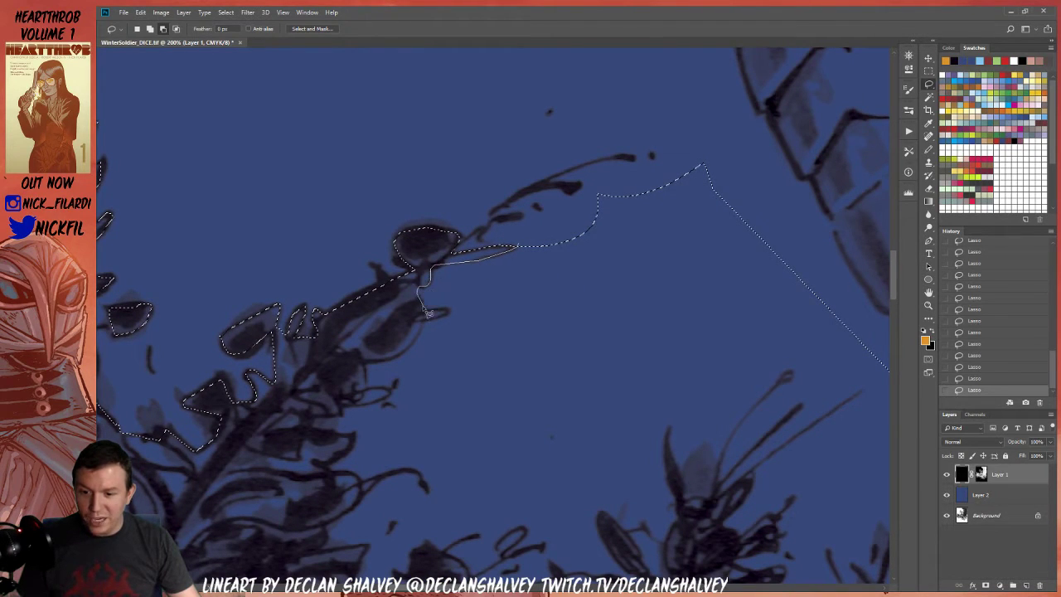
mouse_move(426, 311)
mouse_down()
mouse_move(404, 355)
mouse_move(364, 364)
mouse_move(385, 408)
mouse_move(367, 393)
mouse_move(395, 397)
mouse_up()
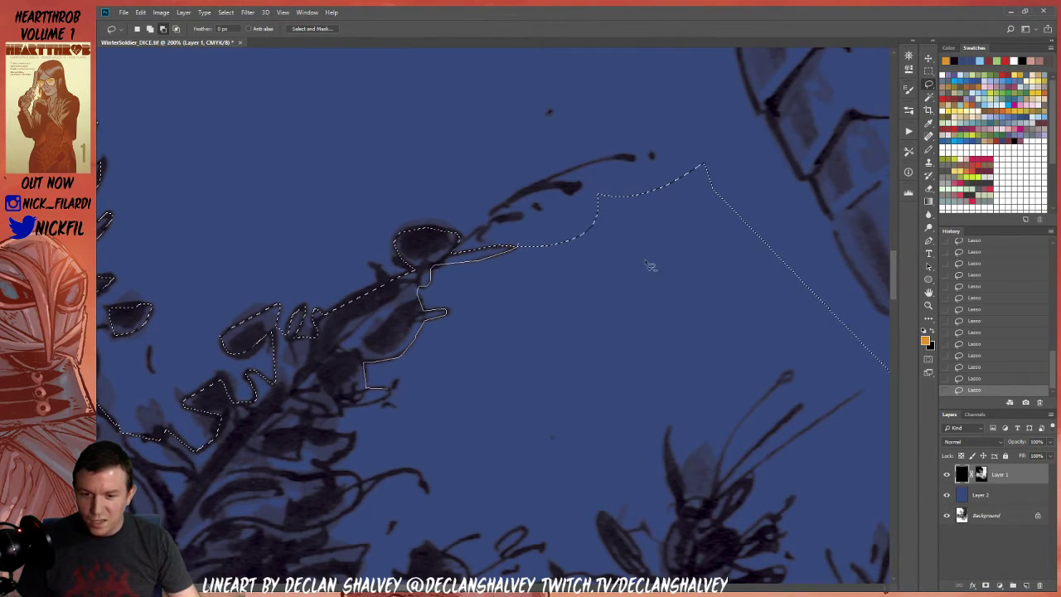
drag(650, 265, 713, 223)
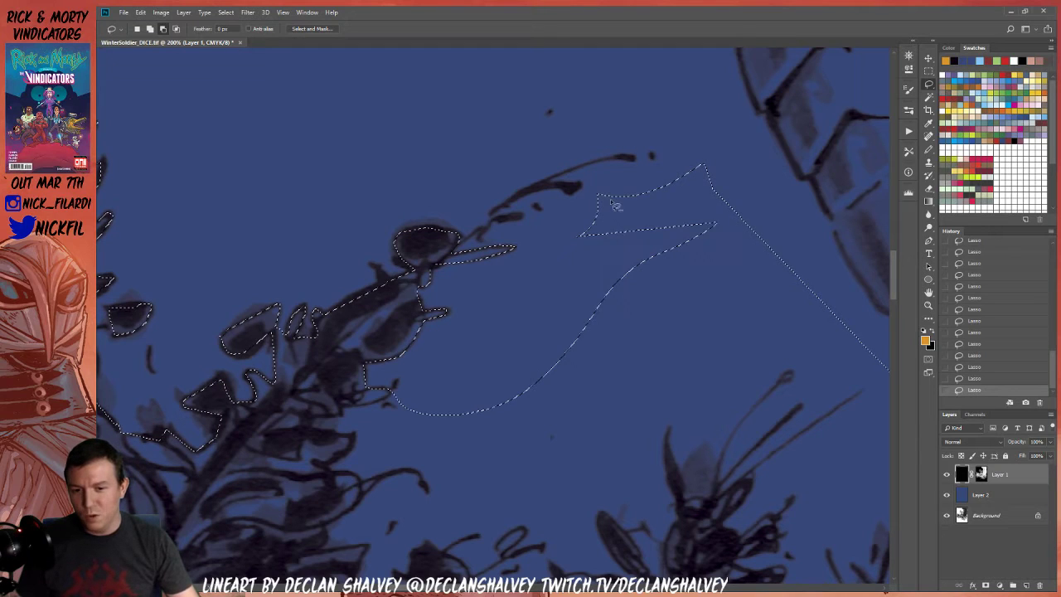
mouse_move(611, 201)
mouse_down()
mouse_move(578, 232)
mouse_move(769, 218)
mouse_move(626, 140)
mouse_move(623, 218)
mouse_up()
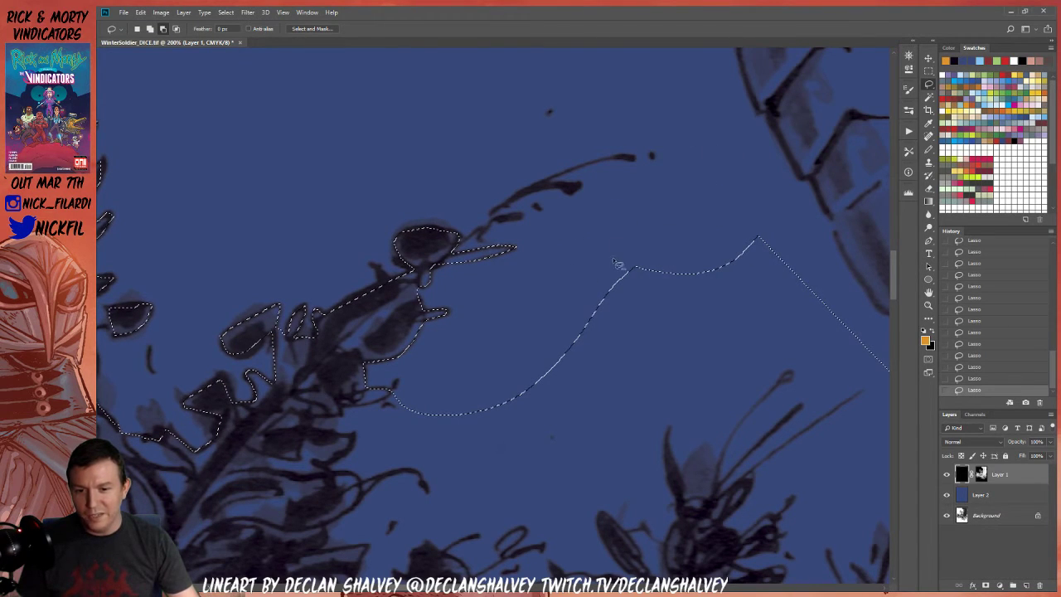
Subtract the sky along the dark ridge and up the outer side of the small leafy plant, including the open sky above it
drag(556, 386, 587, 185)
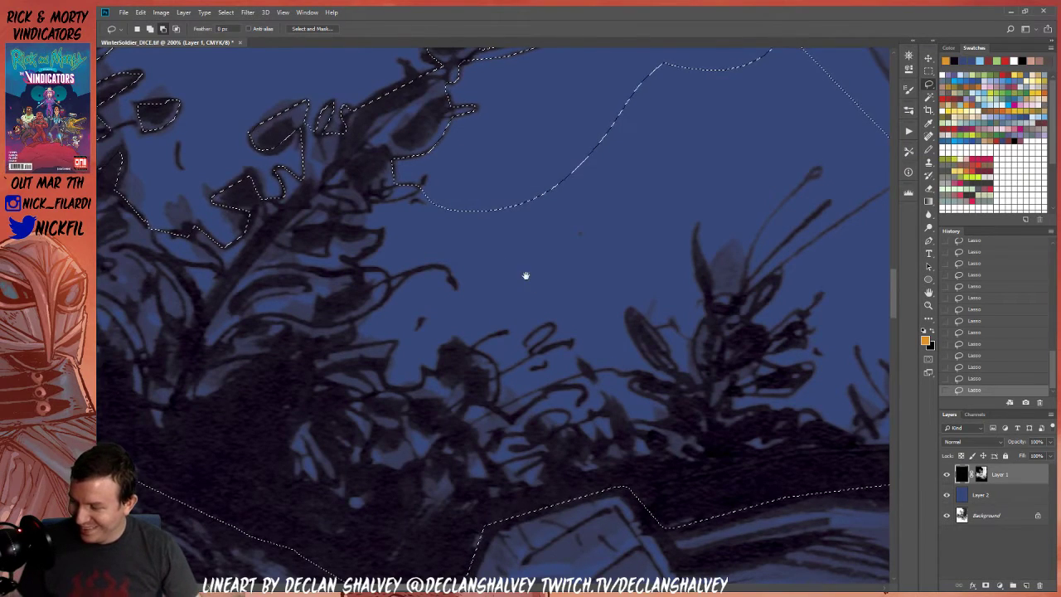
drag(556, 296, 532, 306)
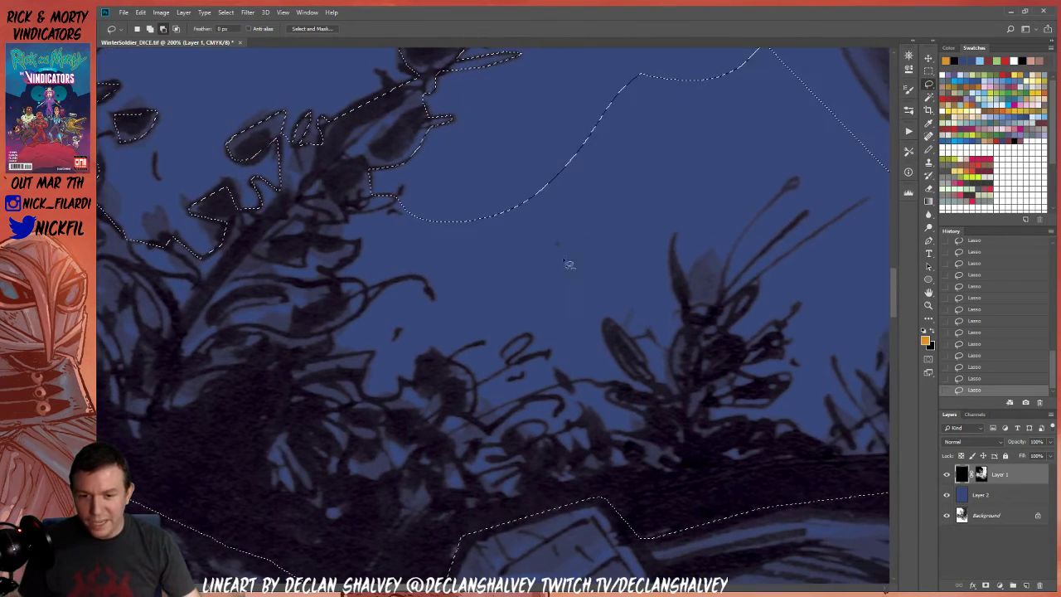
mouse_move(603, 176)
mouse_down()
mouse_move(540, 194)
mouse_move(507, 217)
mouse_up()
drag(483, 145, 661, 77)
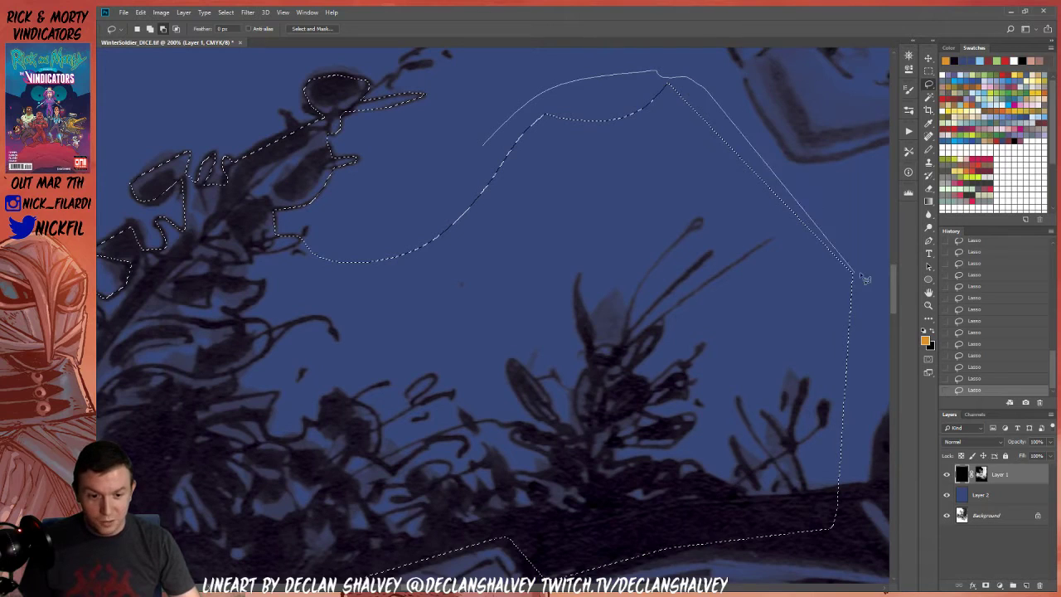
mouse_move(855, 271)
mouse_down()
mouse_move(867, 356)
mouse_move(858, 473)
mouse_move(838, 515)
mouse_up()
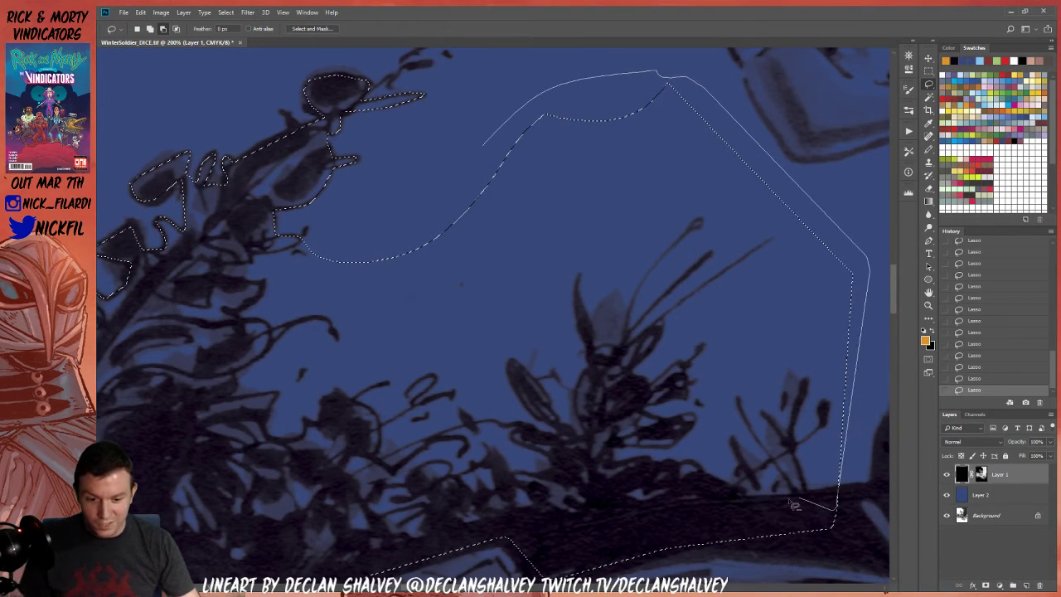
mouse_move(704, 474)
mouse_down()
mouse_move(666, 475)
mouse_move(700, 426)
mouse_move(693, 401)
mouse_move(644, 387)
mouse_up()
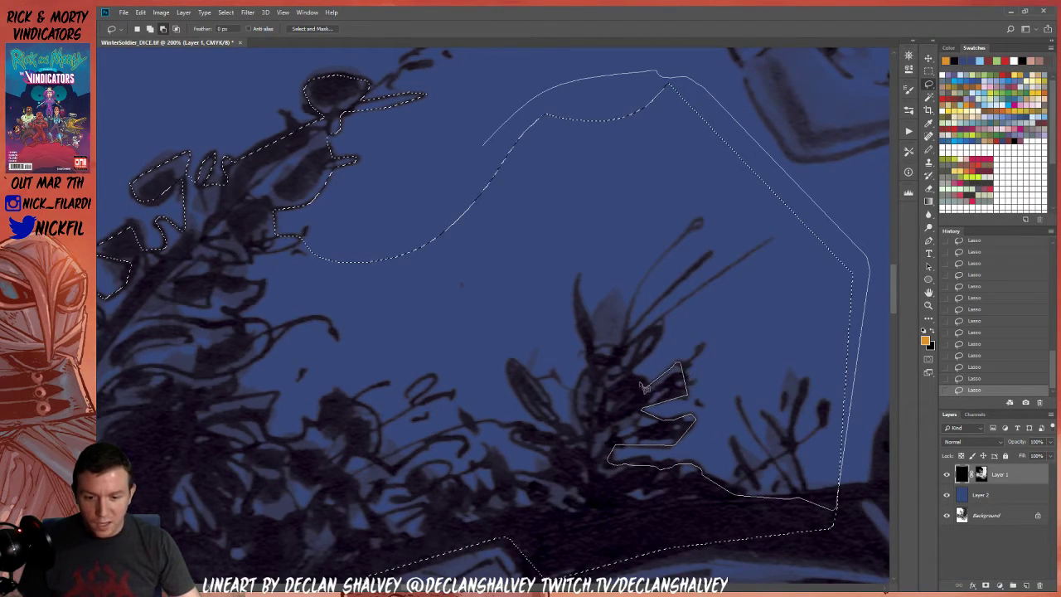
mouse_move(660, 347)
mouse_down()
mouse_move(655, 241)
mouse_move(513, 218)
mouse_move(477, 181)
mouse_up()
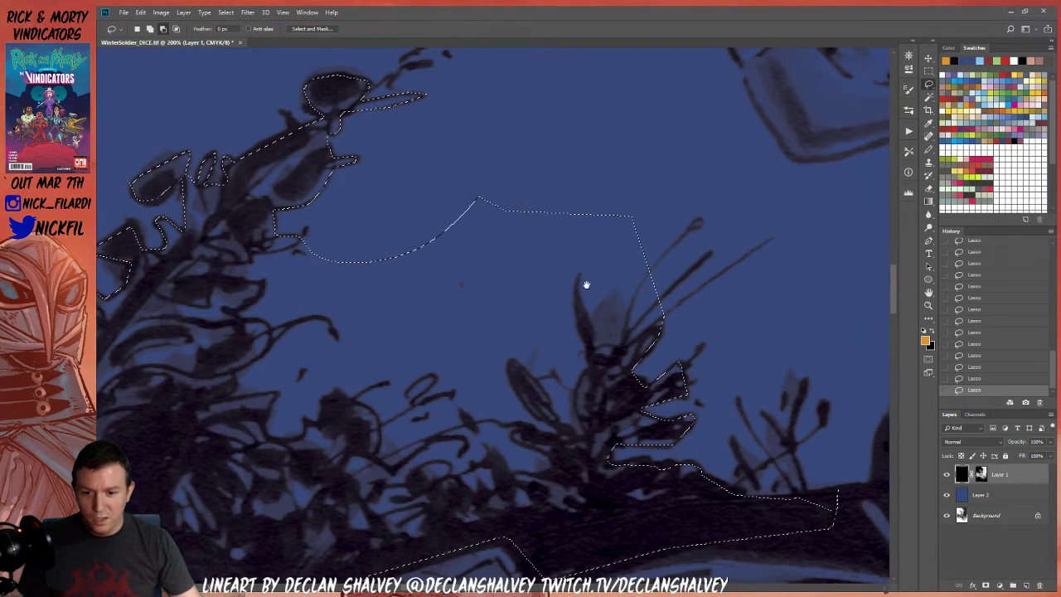
Subtract the sky above the small leafy plant, tracing down its tall pointed leaf and across to the outer leaf
drag(585, 284, 611, 257)
drag(597, 167, 595, 189)
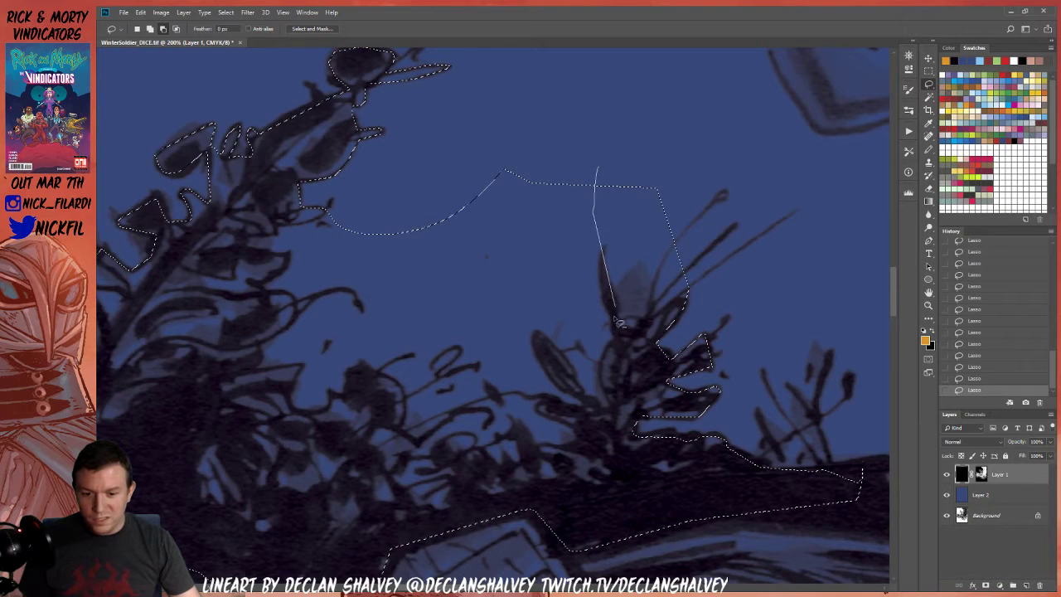
drag(640, 322, 650, 330)
mouse_move(690, 302)
mouse_down()
mouse_move(701, 305)
mouse_move(657, 176)
mouse_up()
Subtract the remaining sky between the leaning branch and the small plant, tracing the branch's underside, the bush tops and the plant's inner leaves
drag(539, 240, 590, 254)
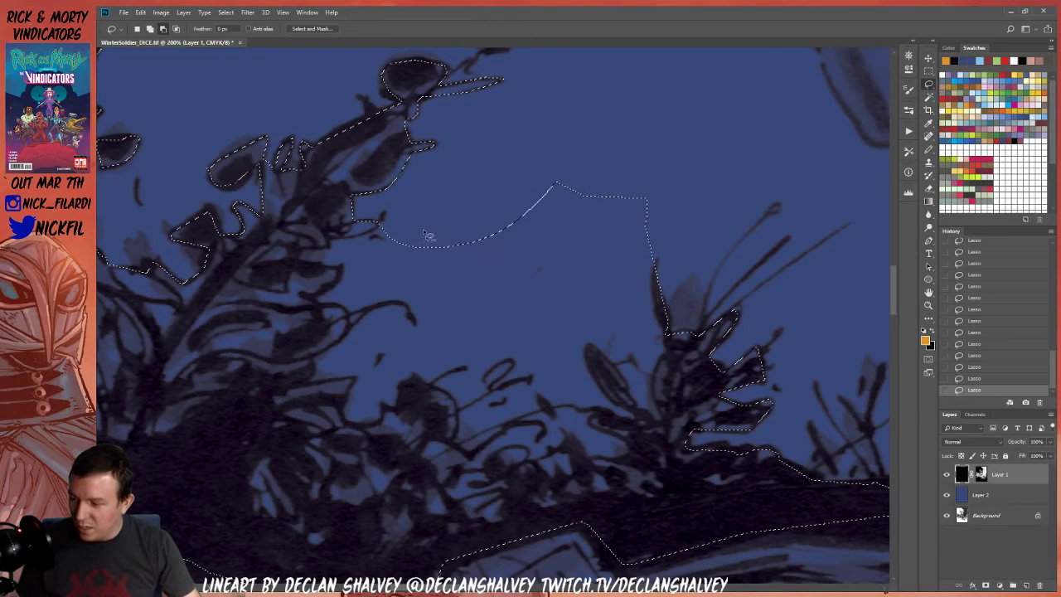
mouse_move(400, 215)
mouse_down()
mouse_move(357, 239)
mouse_move(303, 250)
mouse_move(327, 313)
mouse_move(364, 313)
mouse_move(316, 362)
mouse_up()
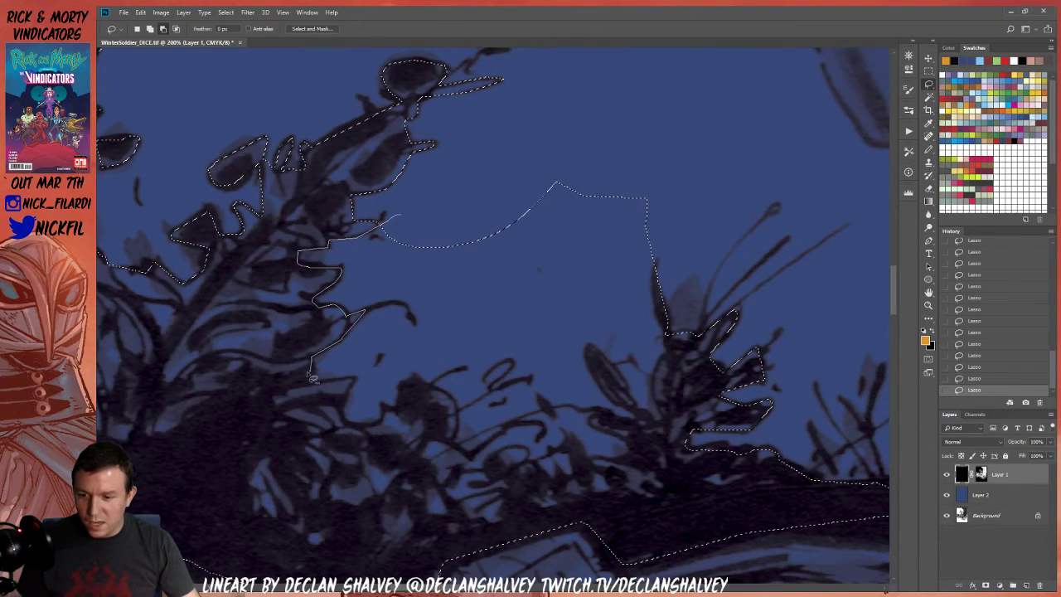
mouse_move(347, 406)
mouse_down()
mouse_move(350, 426)
mouse_move(446, 394)
mouse_move(464, 420)
mouse_move(458, 439)
mouse_move(542, 428)
mouse_up()
mouse_move(533, 453)
mouse_down()
mouse_move(573, 446)
mouse_move(592, 462)
mouse_move(639, 469)
mouse_move(636, 444)
mouse_move(594, 427)
mouse_move(611, 417)
mouse_move(642, 434)
mouse_move(644, 422)
mouse_move(592, 375)
mouse_move(591, 353)
mouse_move(629, 382)
mouse_move(652, 424)
mouse_up()
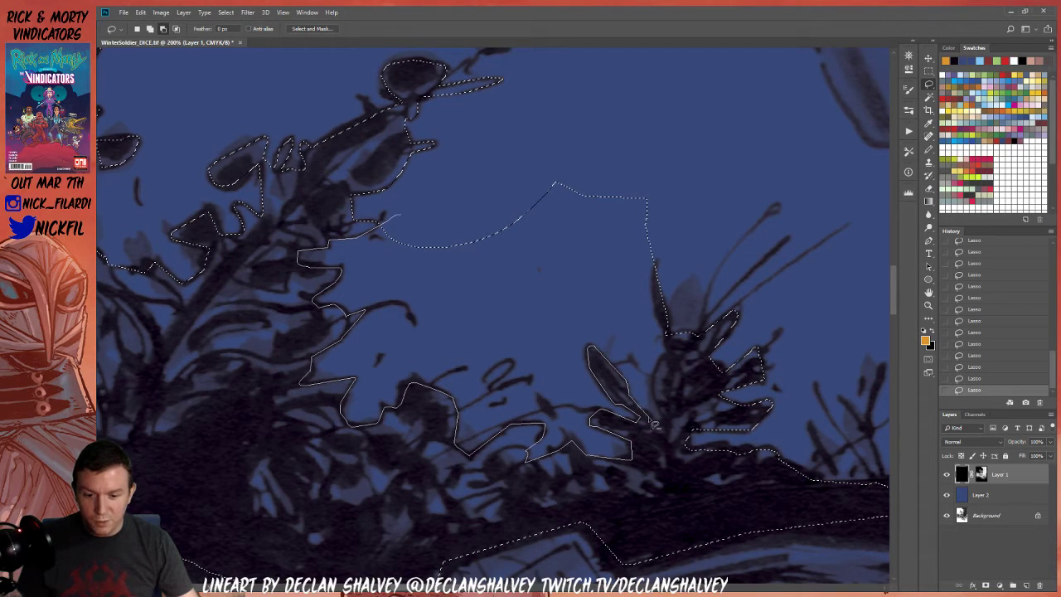
drag(667, 362, 671, 355)
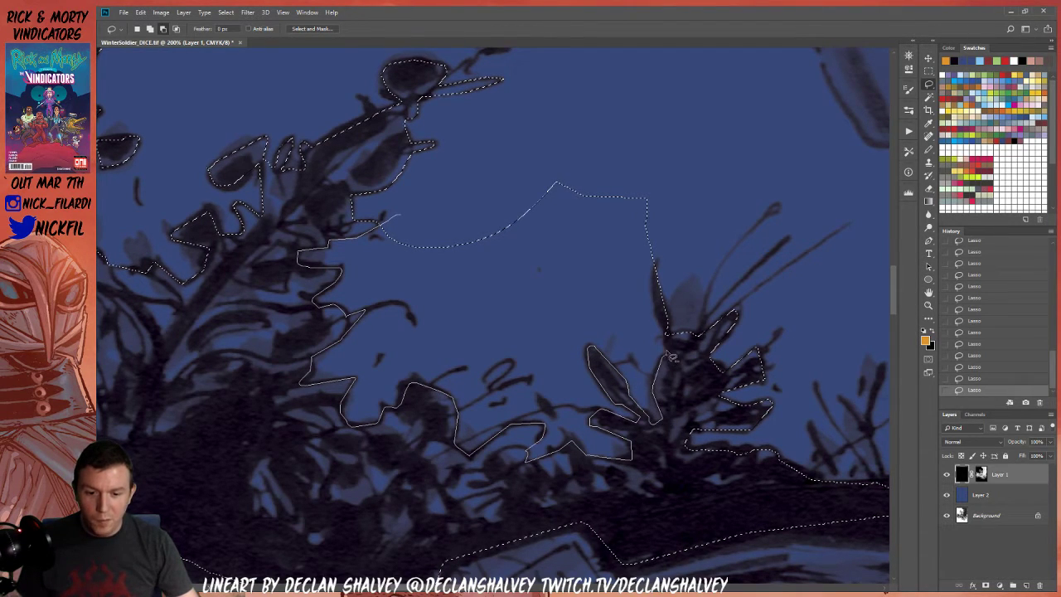
mouse_move(687, 316)
mouse_down()
mouse_move(676, 179)
mouse_move(543, 130)
mouse_move(523, 181)
mouse_up()
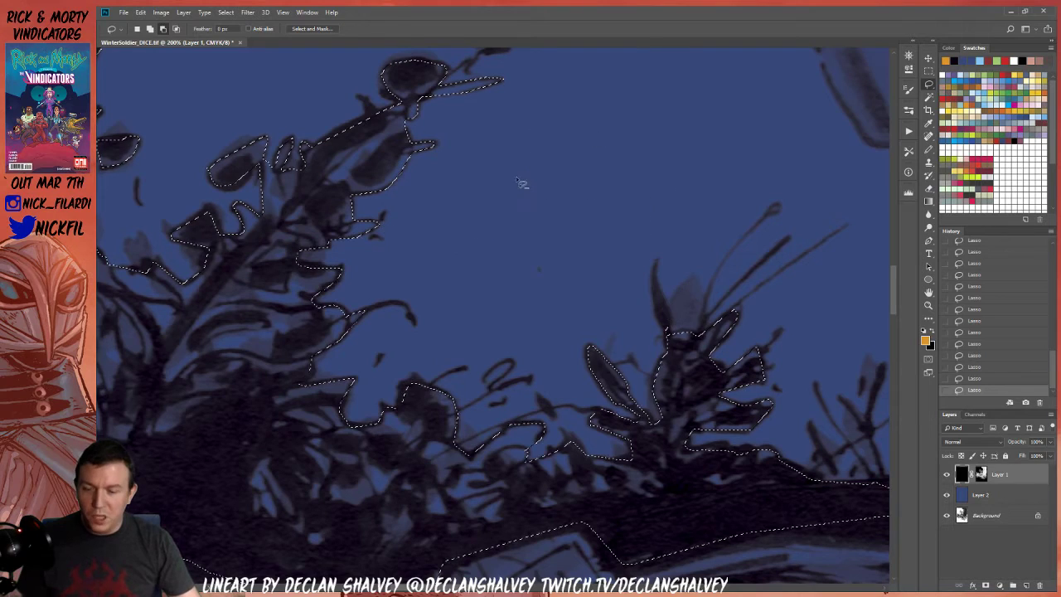
Fill the selected trees and bushes with green on Layer 2 and clear the selection
key(z)
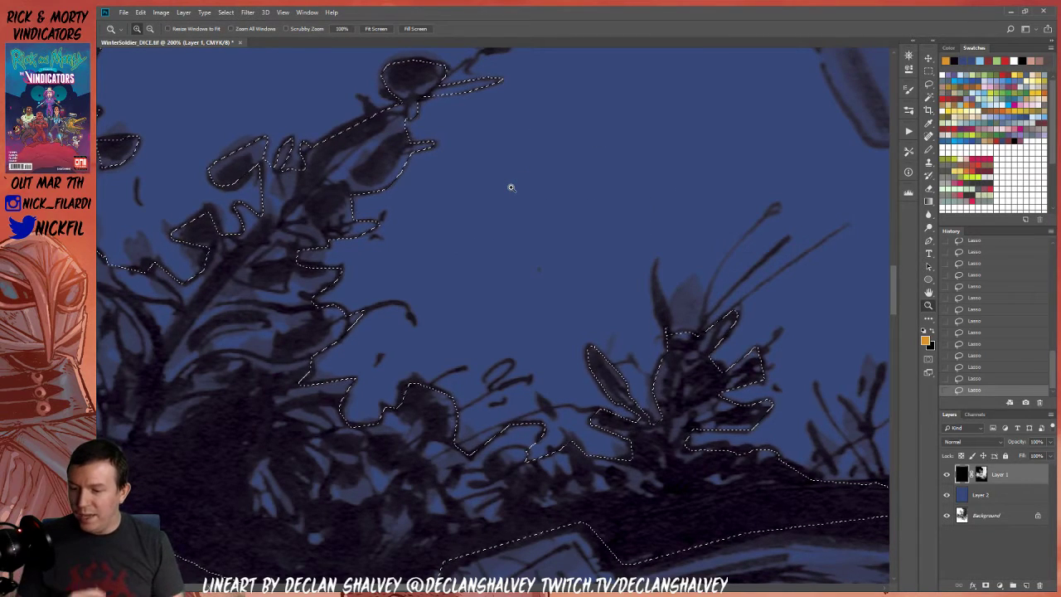
alt+click(491, 266)
alt+click(490, 266)
alt+click(490, 266)
drag(602, 326, 465, 465)
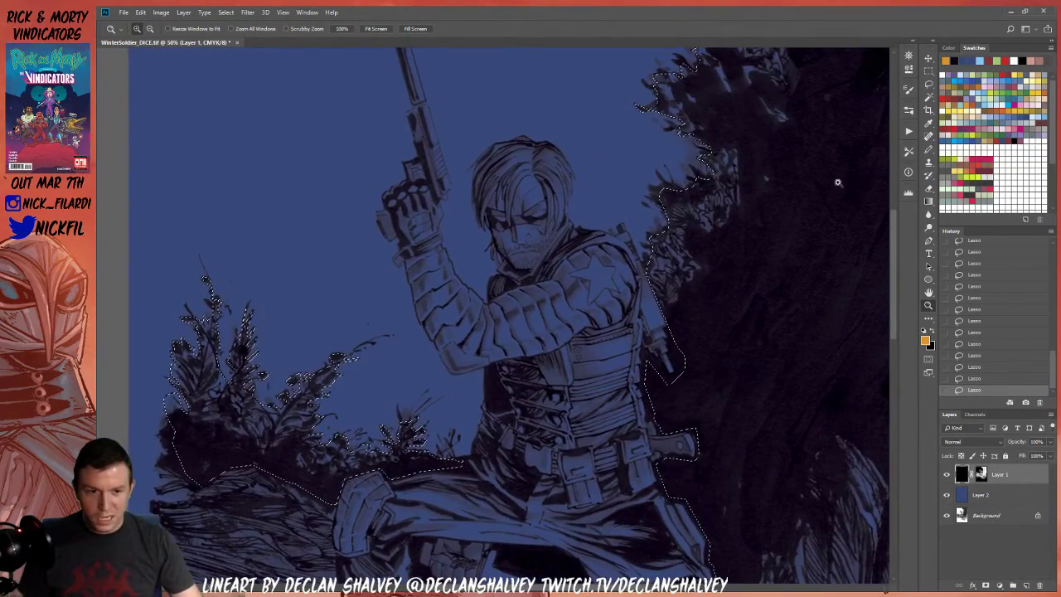
click(991, 75)
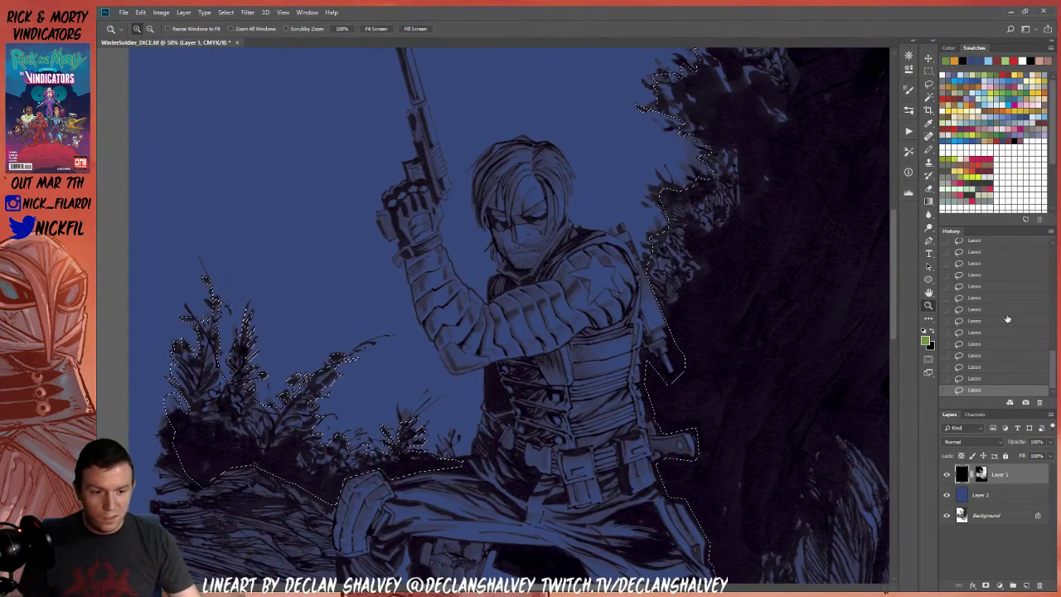
click(1002, 498)
key(alt+BackSpace)
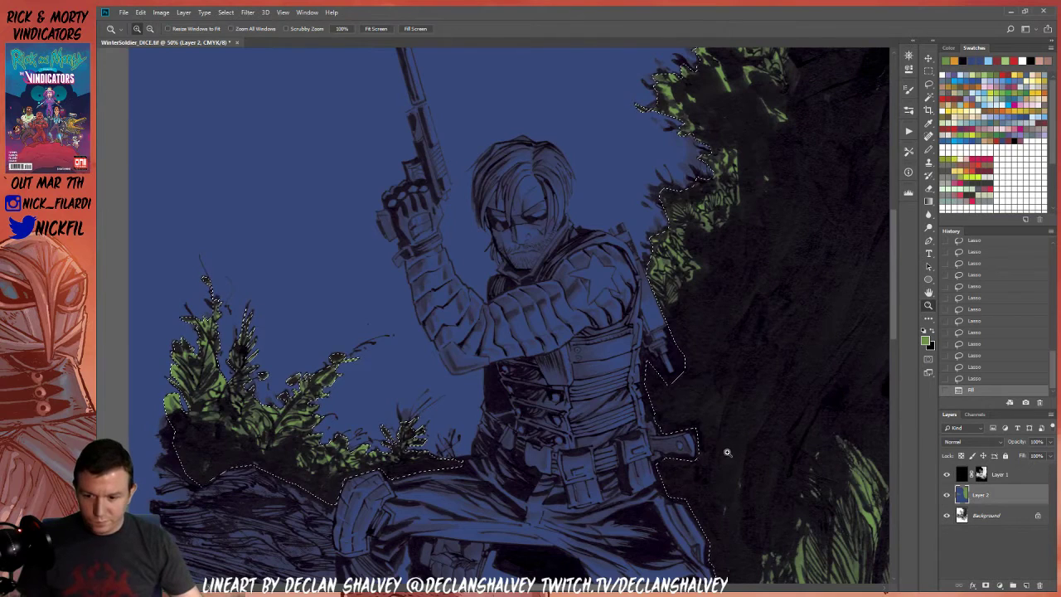
key(ctrl+d)
Lasso the whole ground area below the ridge past the canvas edges, and subtract the green foliage from it with the Magic Wand
alt+click(558, 359)
alt+click(559, 359)
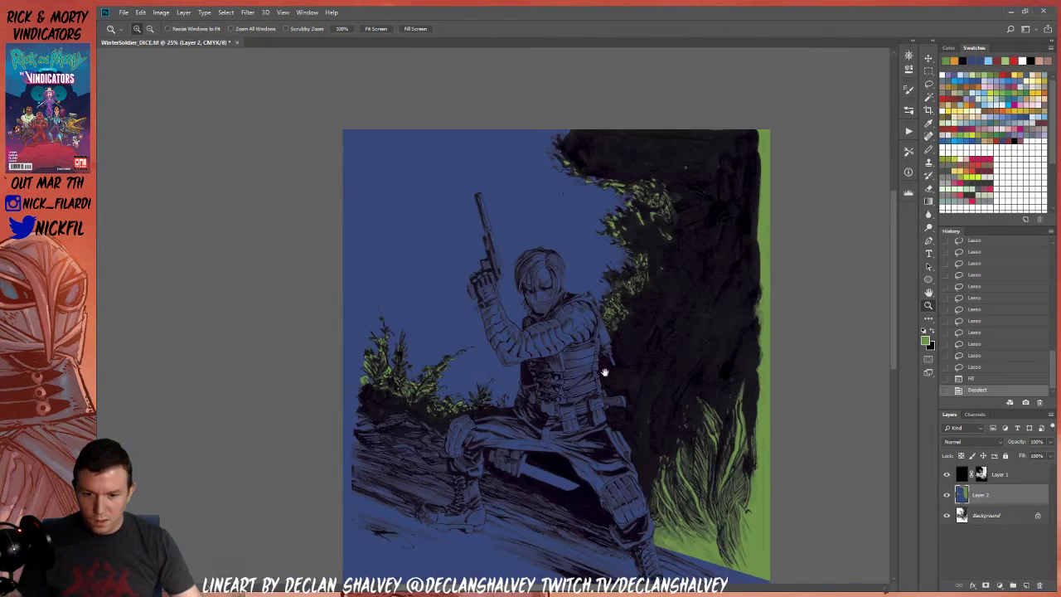
drag(641, 389, 584, 340)
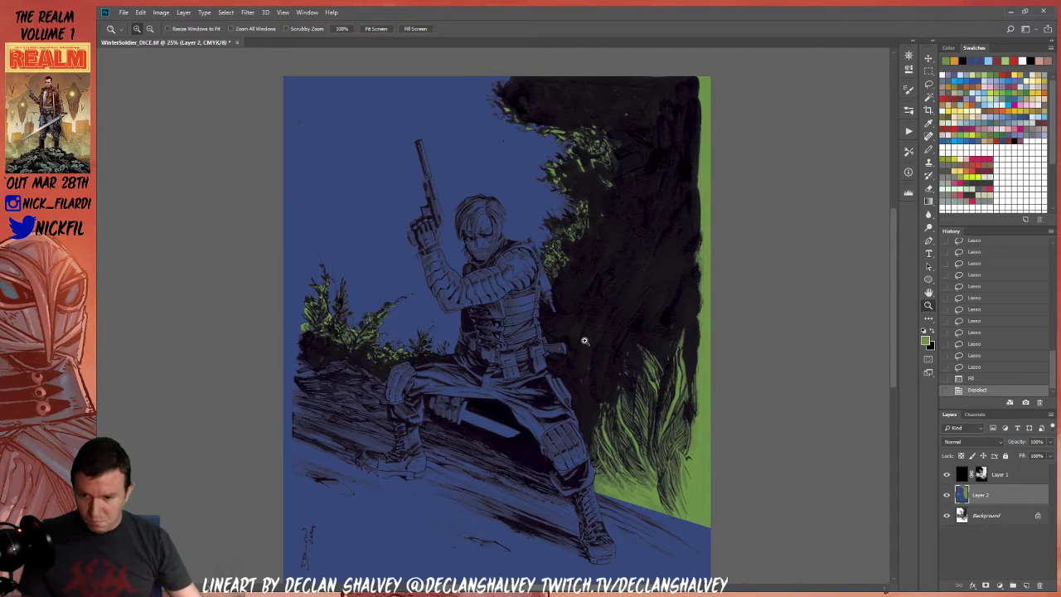
key(l)
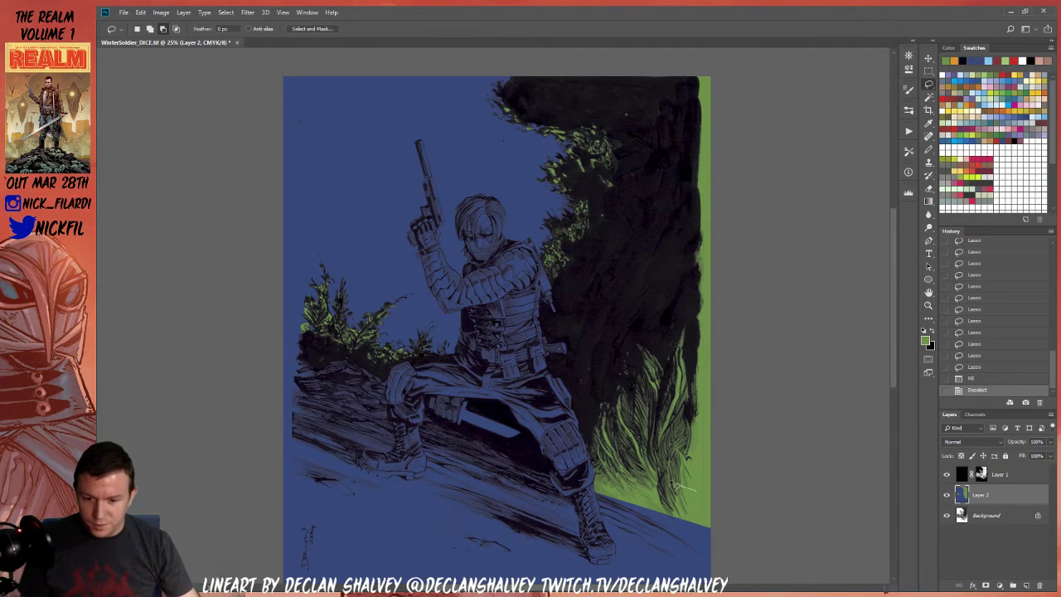
alt+click(276, 338)
alt+click(269, 381)
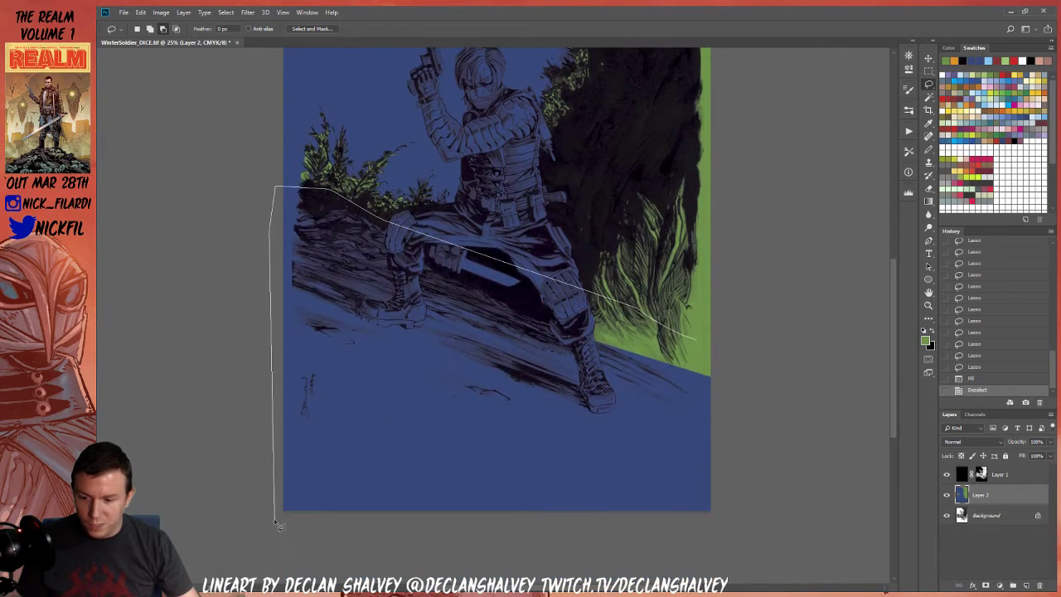
alt+click(267, 535)
alt+click(555, 579)
alt+click(788, 508)
alt+click(743, 338)
key(w)
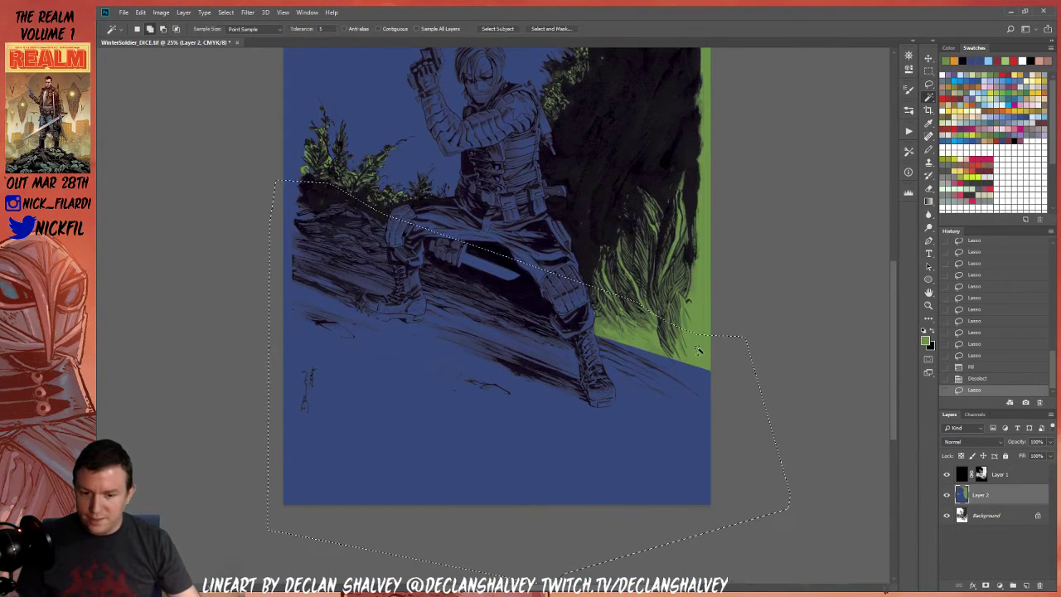
alt+click(701, 343)
Fill the selected ground with brown and clear the selection
drag(335, 190, 338, 230)
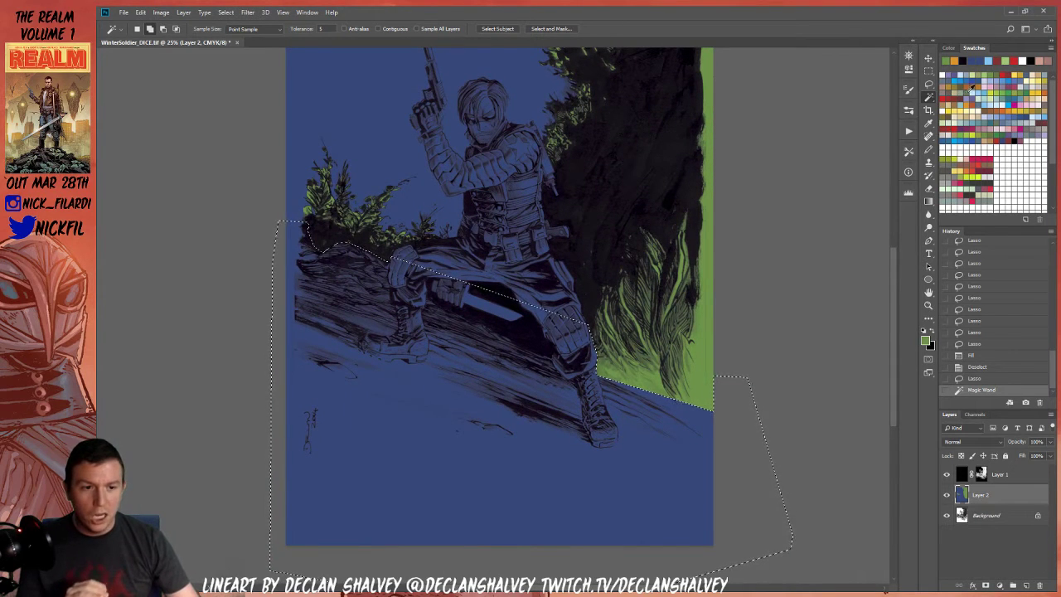
click(975, 82)
key(alt+BackSpace)
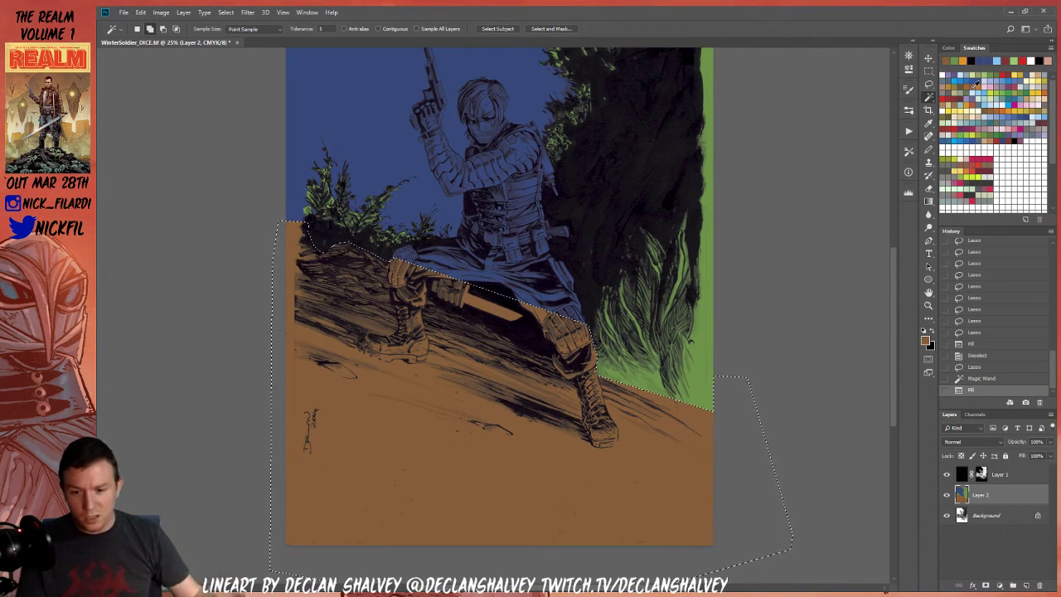
key(ctrl+d)
Lasso the trouser leg beside the grass, from the thigh around the knee pad and cuff and back up the inner side
drag(680, 243, 748, 370)
key(z)
click(565, 352)
click(565, 351)
drag(597, 419, 592, 304)
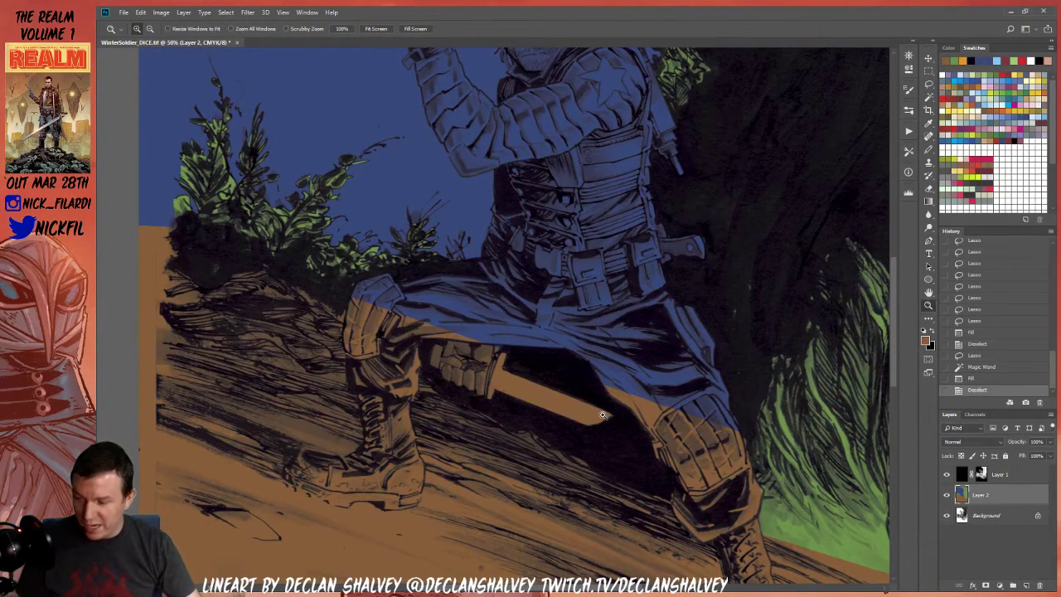
key(l)
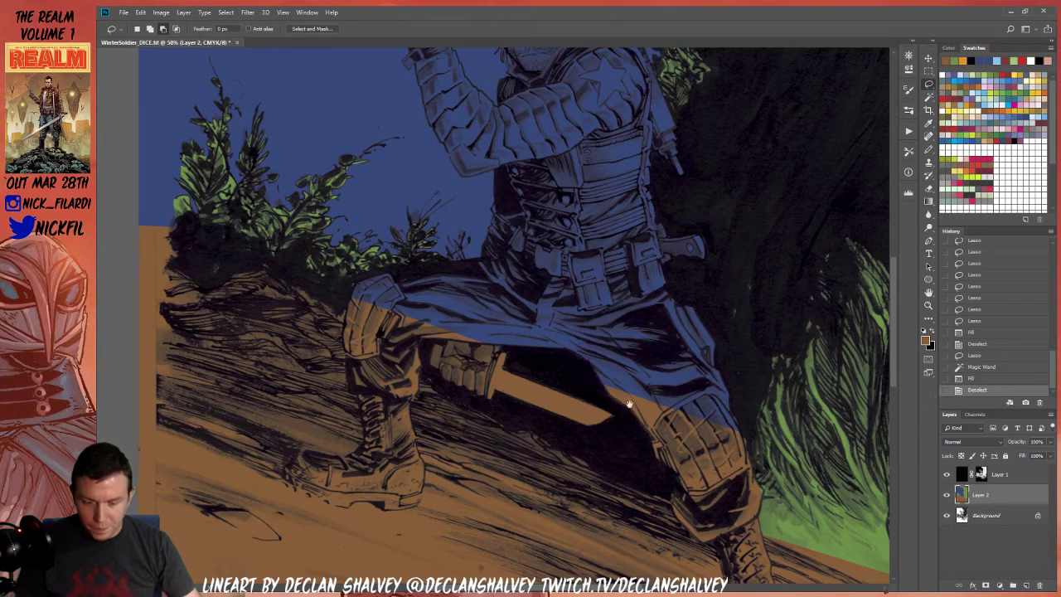
drag(629, 404, 578, 298)
drag(684, 299, 694, 333)
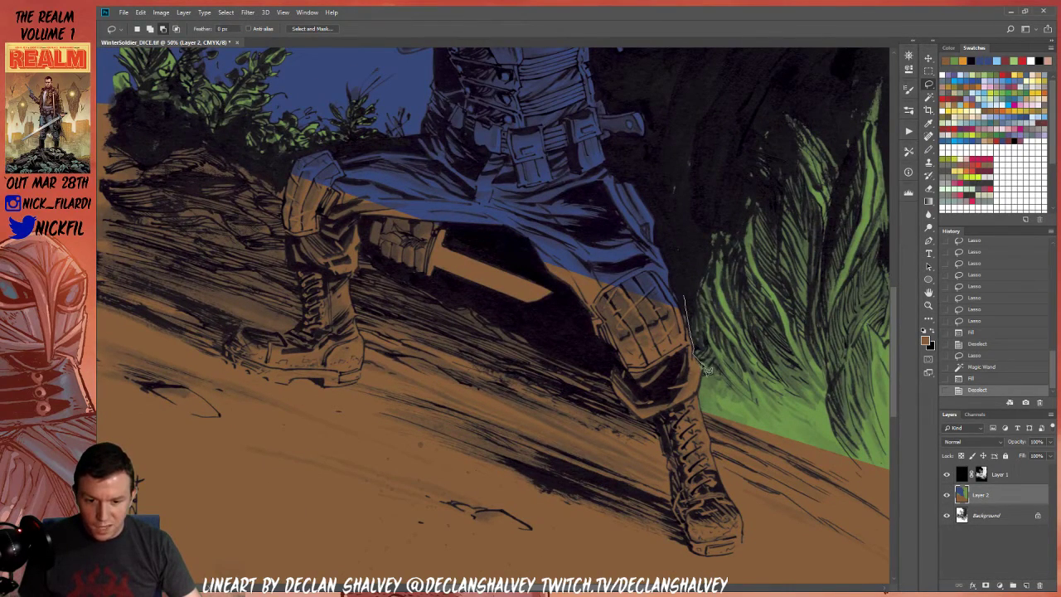
drag(700, 396, 654, 423)
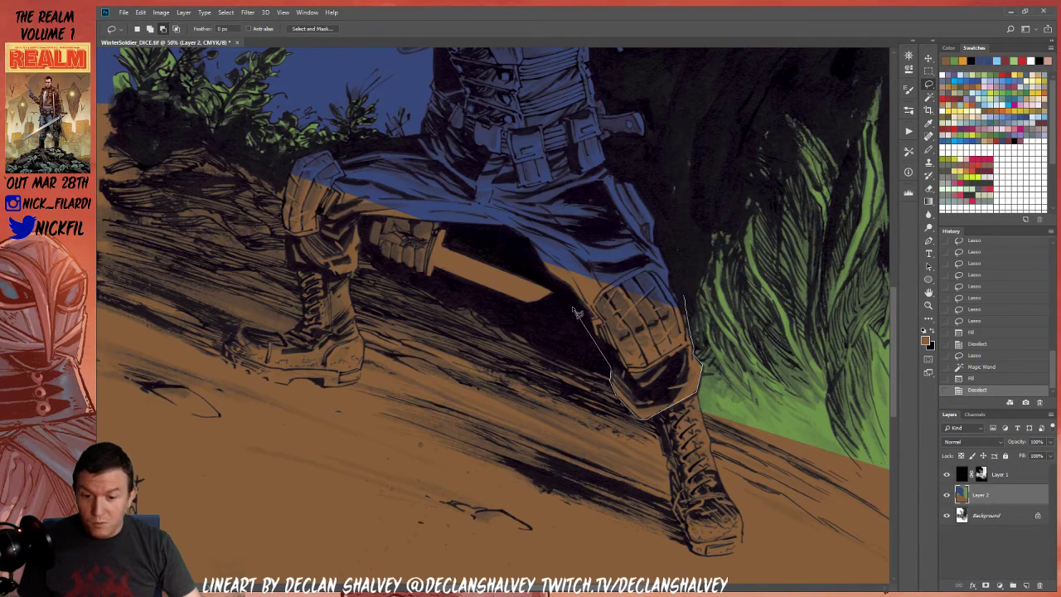
mouse_move(528, 260)
mouse_down()
mouse_move(574, 199)
mouse_move(654, 201)
mouse_move(642, 279)
mouse_up()
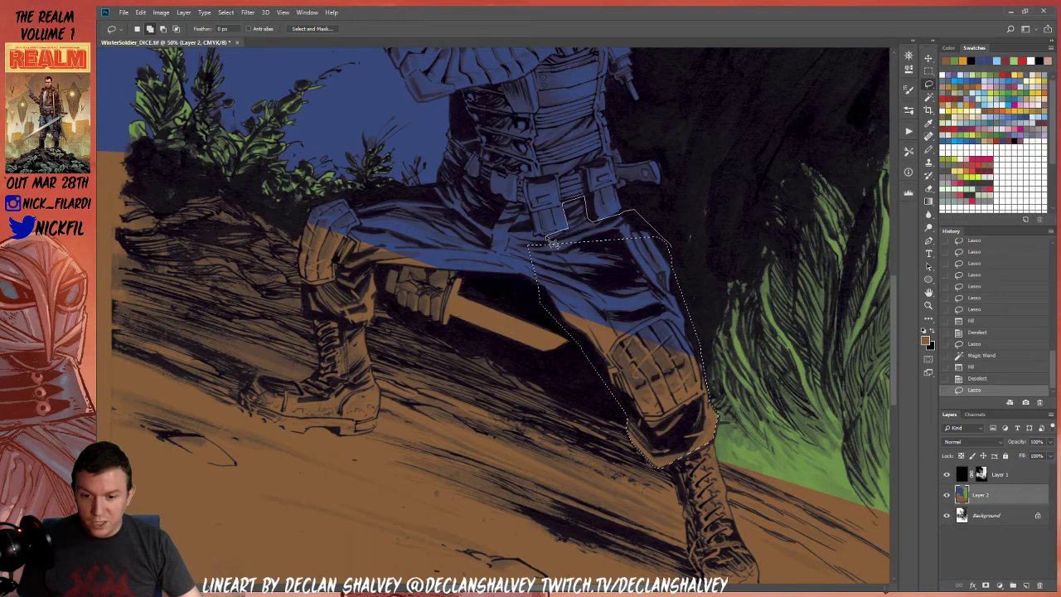
Add the hips around the belt pouches and the bent leg's thigh up to its knee pad to the selection
drag(610, 283, 614, 282)
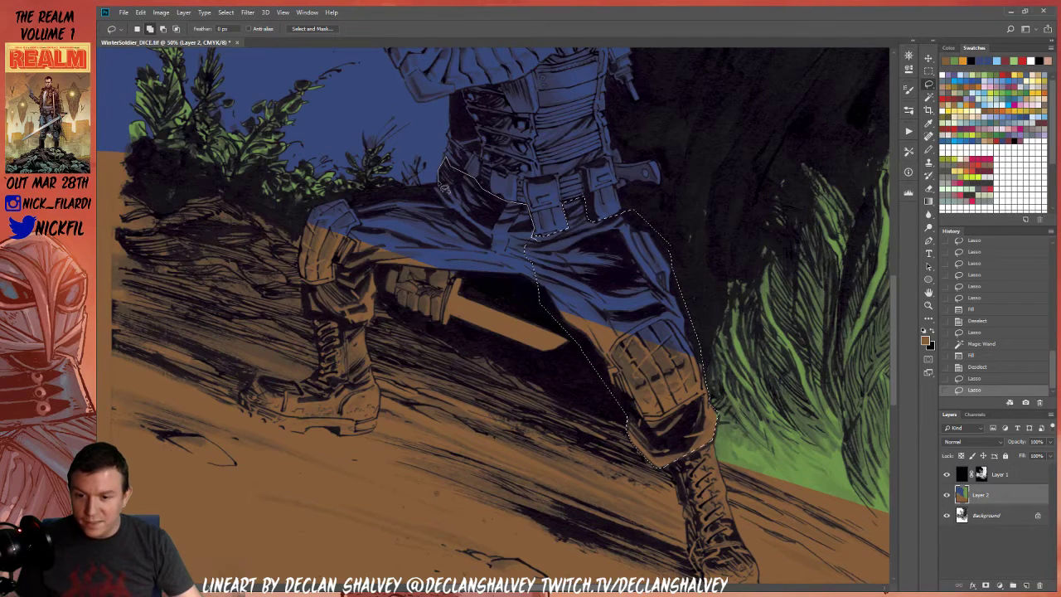
mouse_move(444, 189)
mouse_down()
mouse_move(353, 201)
mouse_move(355, 249)
mouse_move(401, 270)
mouse_move(551, 286)
mouse_move(558, 274)
mouse_up()
drag(482, 250, 597, 274)
Add the bent leg's knee pad and the gathered trouser cuff above the boot to the selection
key(z)
click(499, 287)
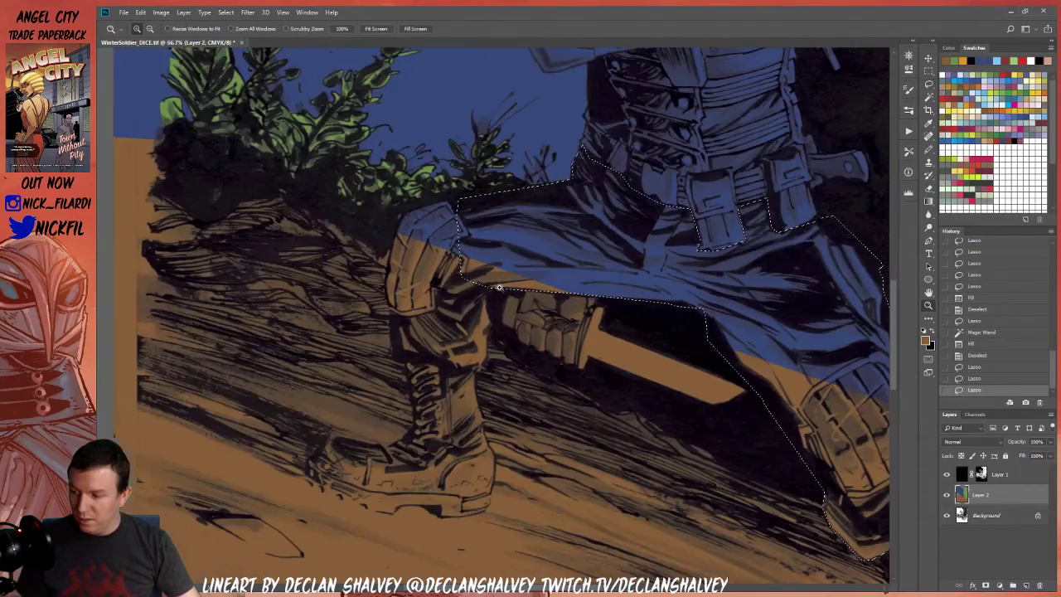
drag(527, 327, 535, 329)
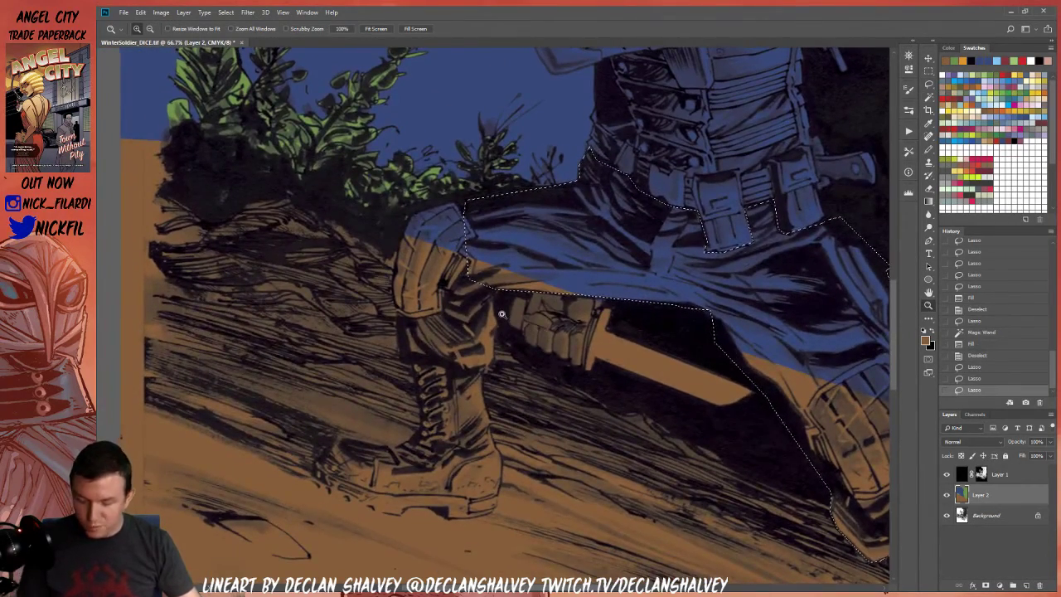
key(l)
drag(503, 255, 522, 241)
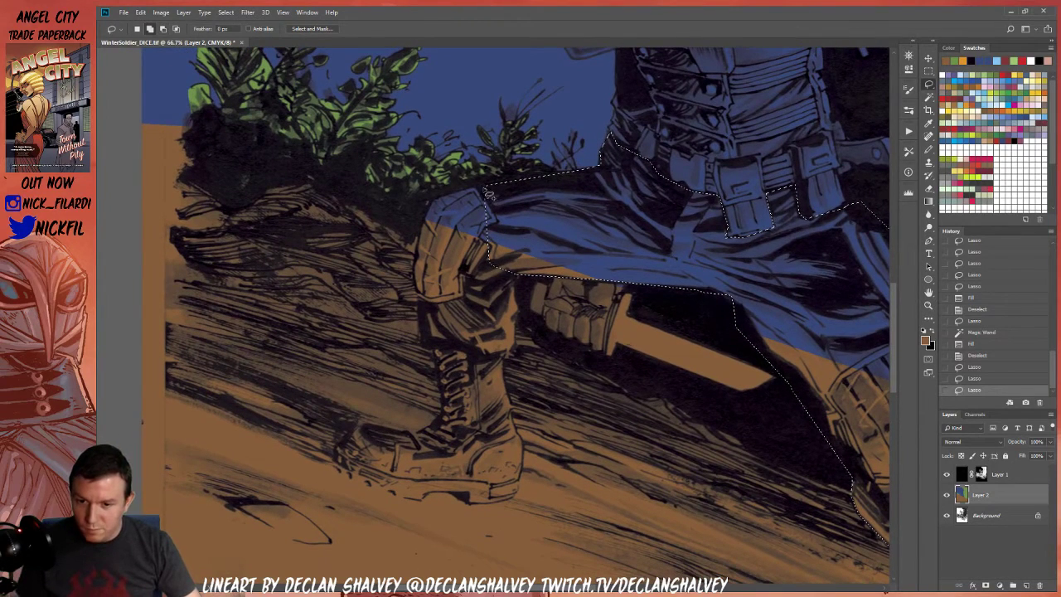
mouse_move(443, 201)
mouse_down()
mouse_move(414, 242)
mouse_move(424, 242)
mouse_move(419, 279)
mouse_up()
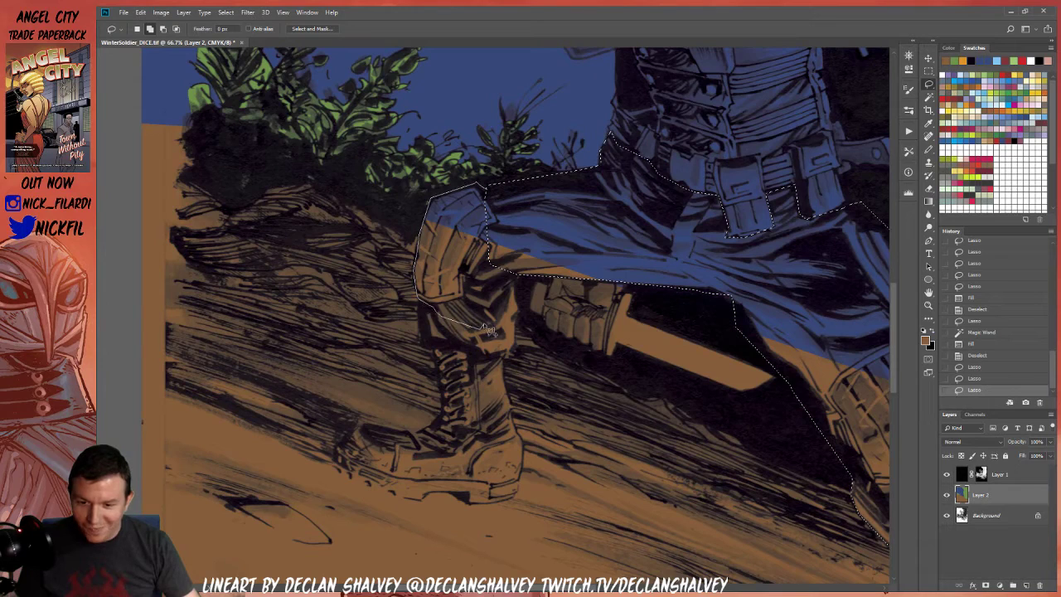
mouse_move(484, 326)
mouse_down()
mouse_move(527, 291)
mouse_move(517, 259)
mouse_up()
drag(502, 335, 550, 206)
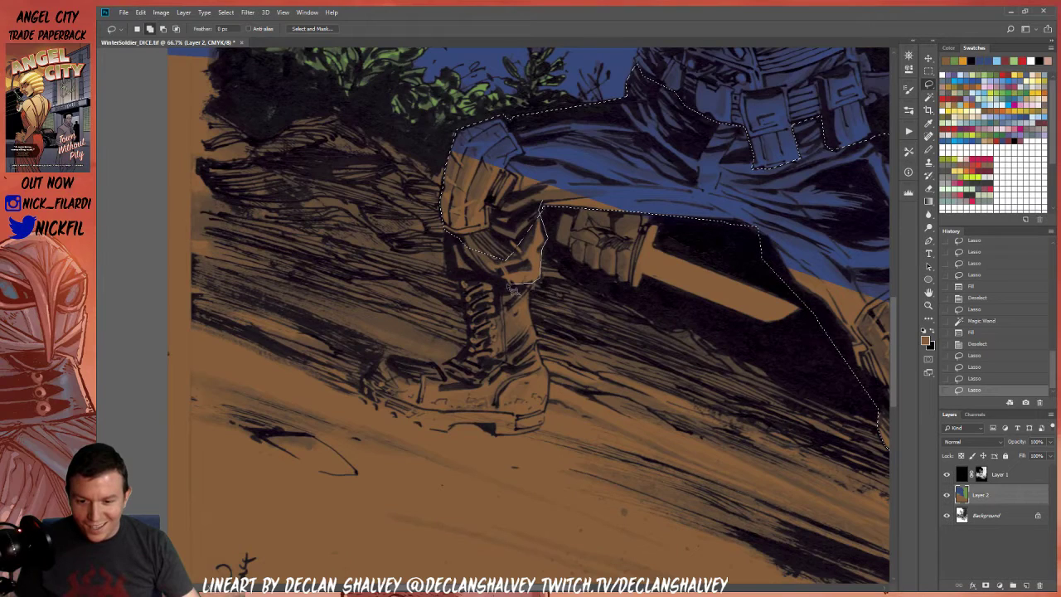
alt+click(537, 184)
Try filling the selected trousers with green and then pale green, and fade the pale green fill
mouse_move(705, 287)
mouse_down()
mouse_move(652, 271)
mouse_move(526, 320)
mouse_move(507, 353)
mouse_up()
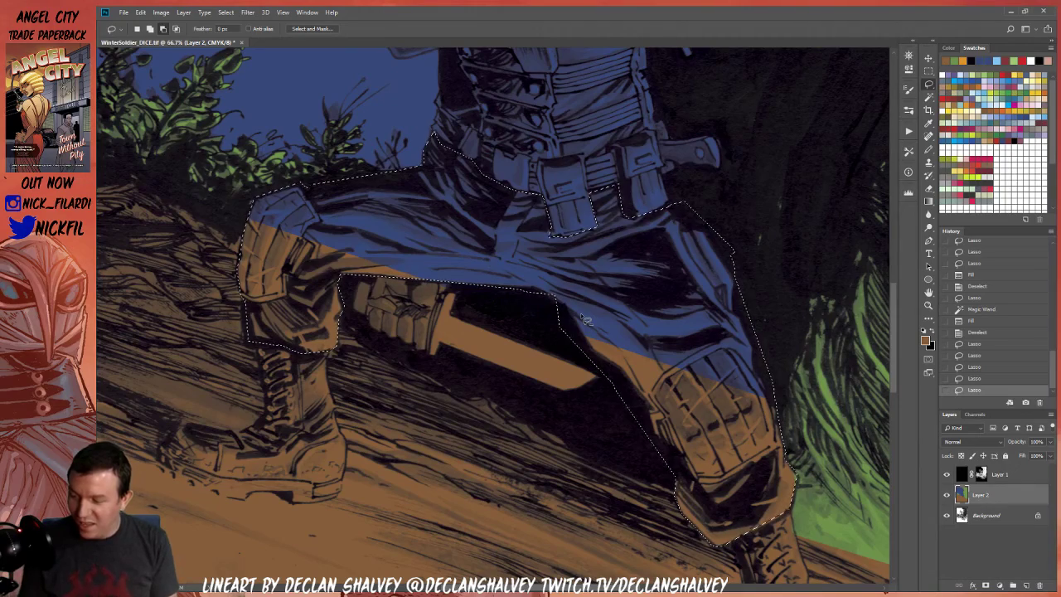
drag(402, 296, 393, 242)
drag(653, 230, 649, 384)
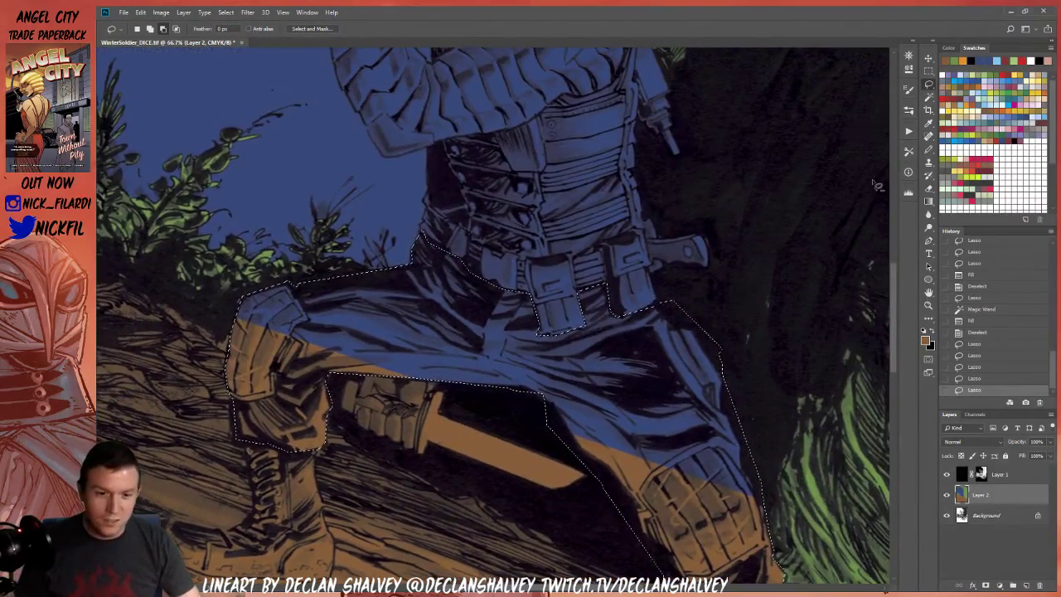
click(993, 72)
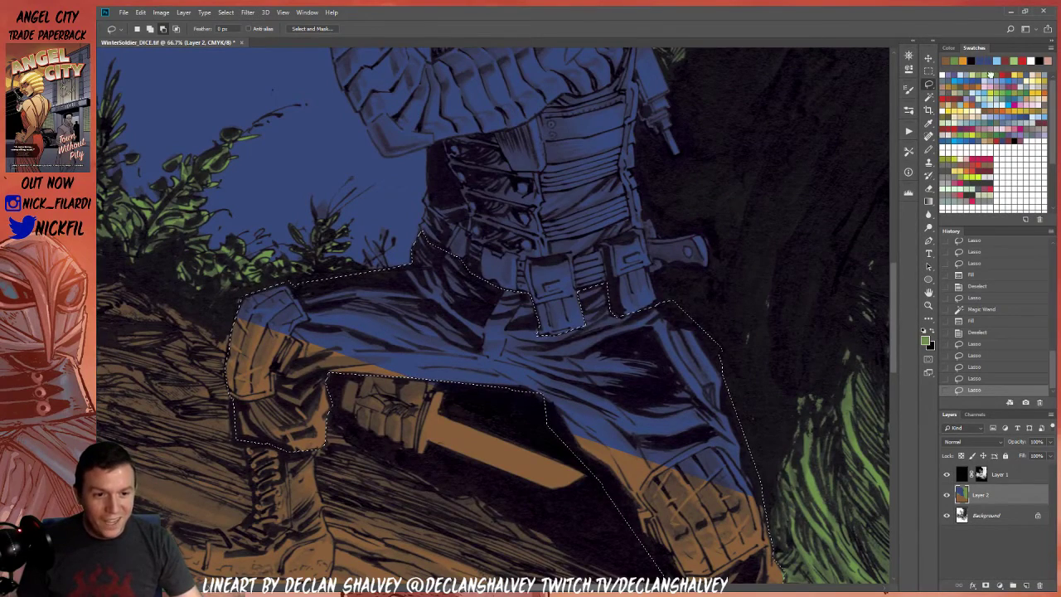
key(alt+BackSpace)
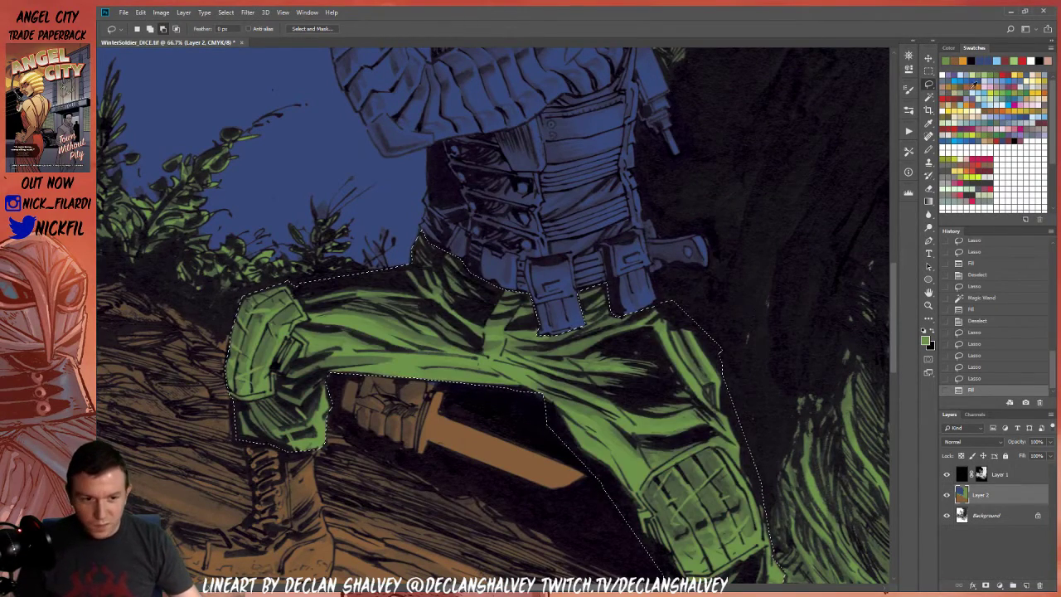
click(972, 73)
key(alt+BackSpace)
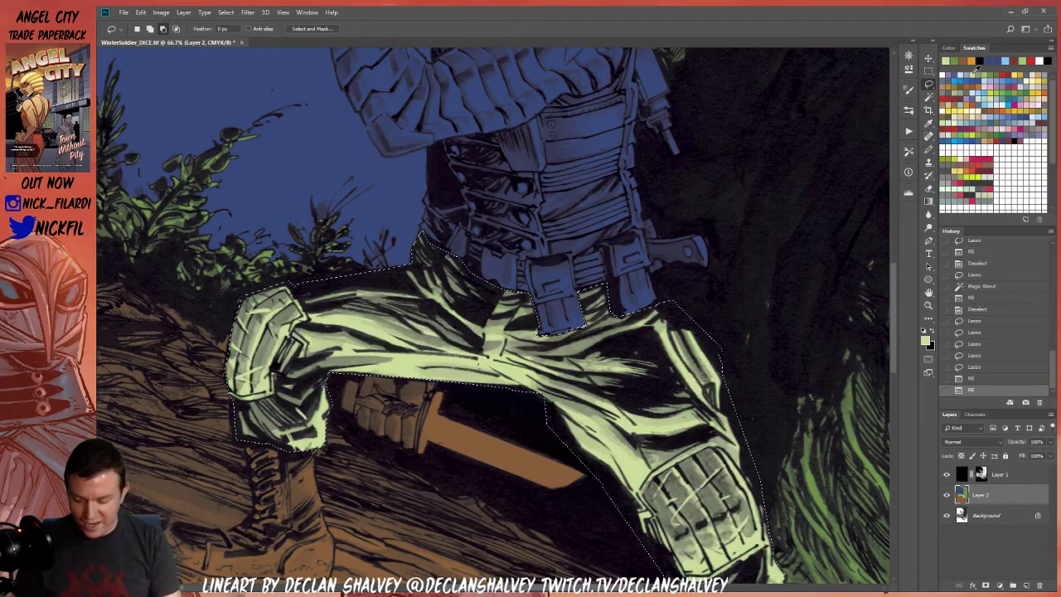
key(ctrl+shift+f)
key(Return)
key(ctrl+d)
drag(658, 229, 732, 135)
key(ctrl+z)
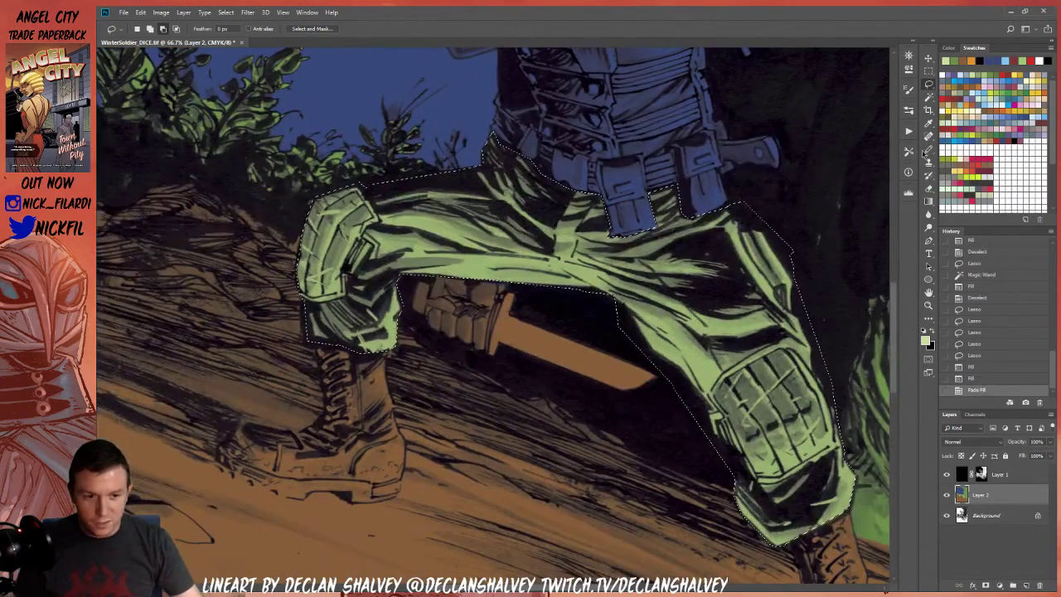
Fill the selected trousers with a muted brown
click(987, 103)
key(alt+BackSpace)
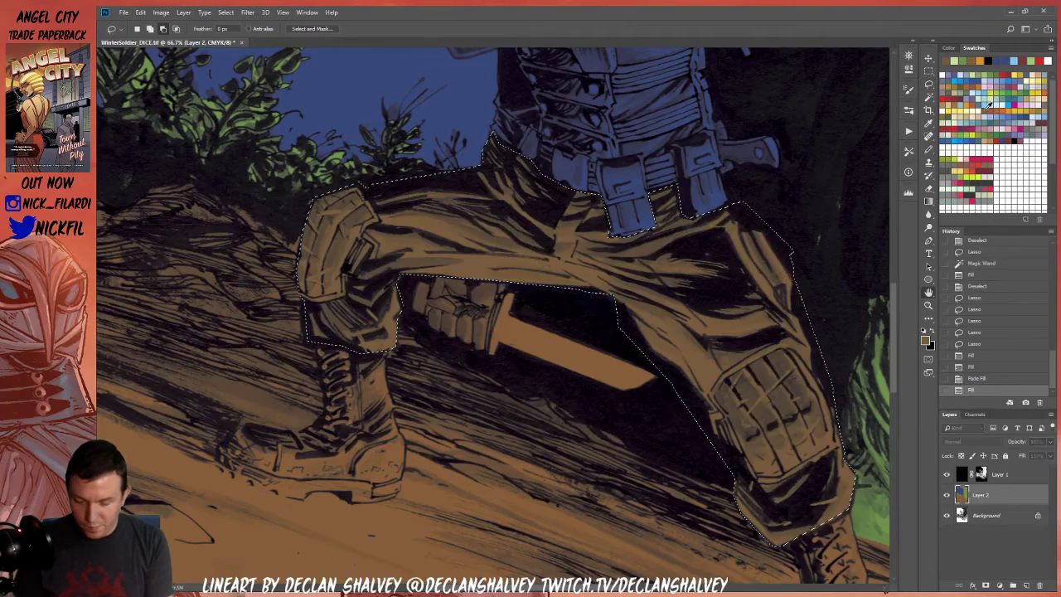
Fade the muted brown fill on the trousers into an olive green and clear the selection
key(ctrl+shift+f)
key(Return)
key(ctrl+d)
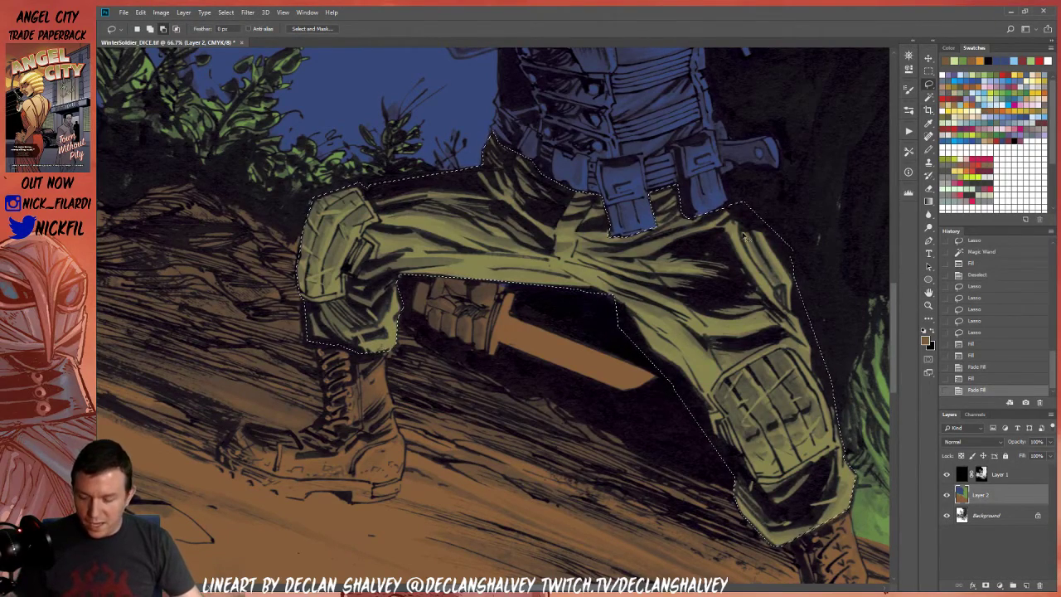
Select the gloved hand gripping the knife below the thigh, removing the unwanted color area from the selection
drag(564, 237, 524, 303)
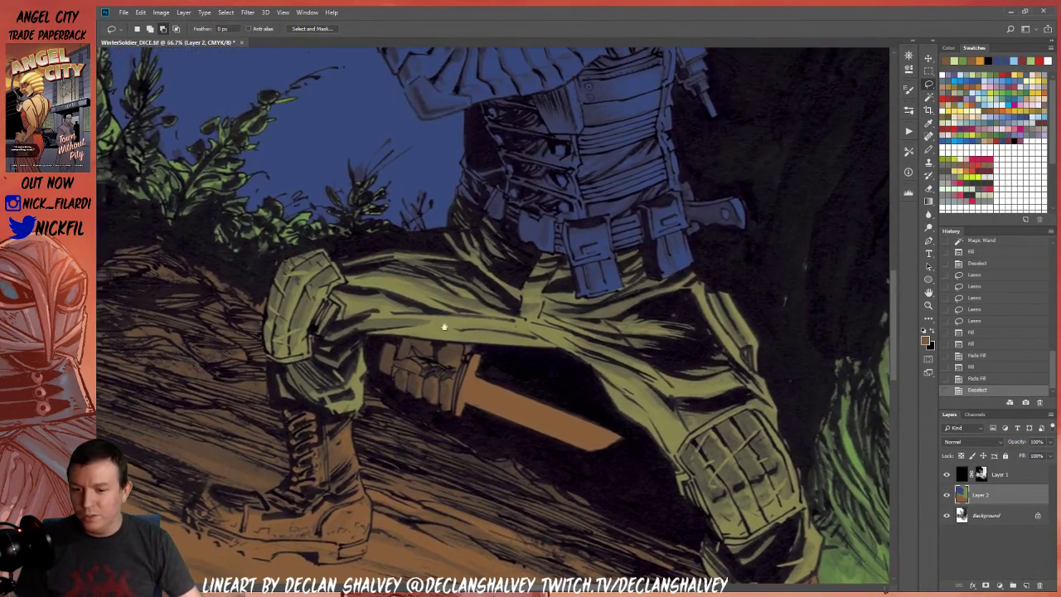
drag(445, 326, 478, 179)
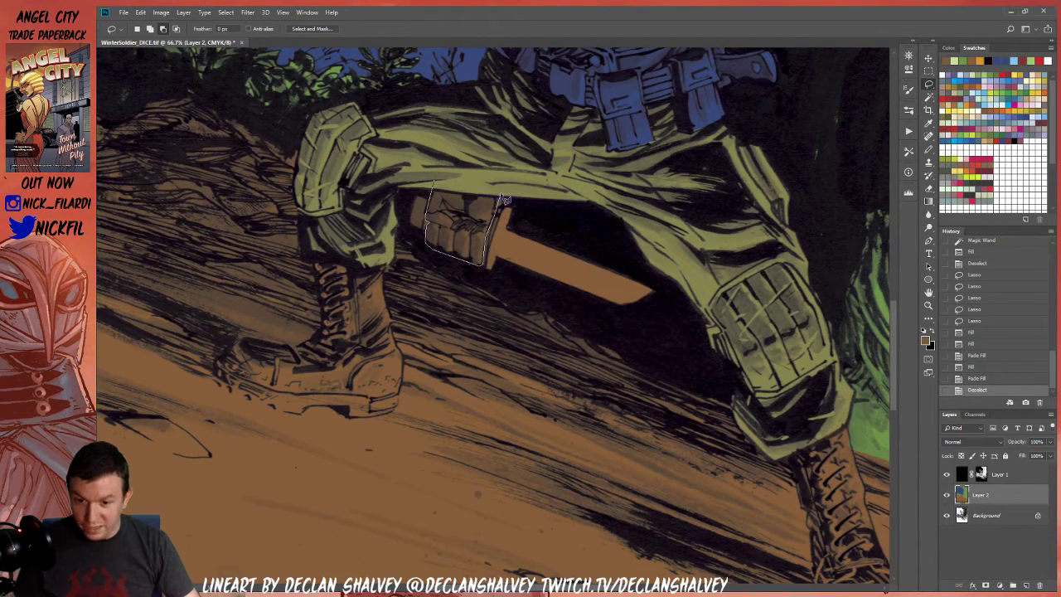
drag(495, 194, 495, 179)
key(w)
alt+click(455, 181)
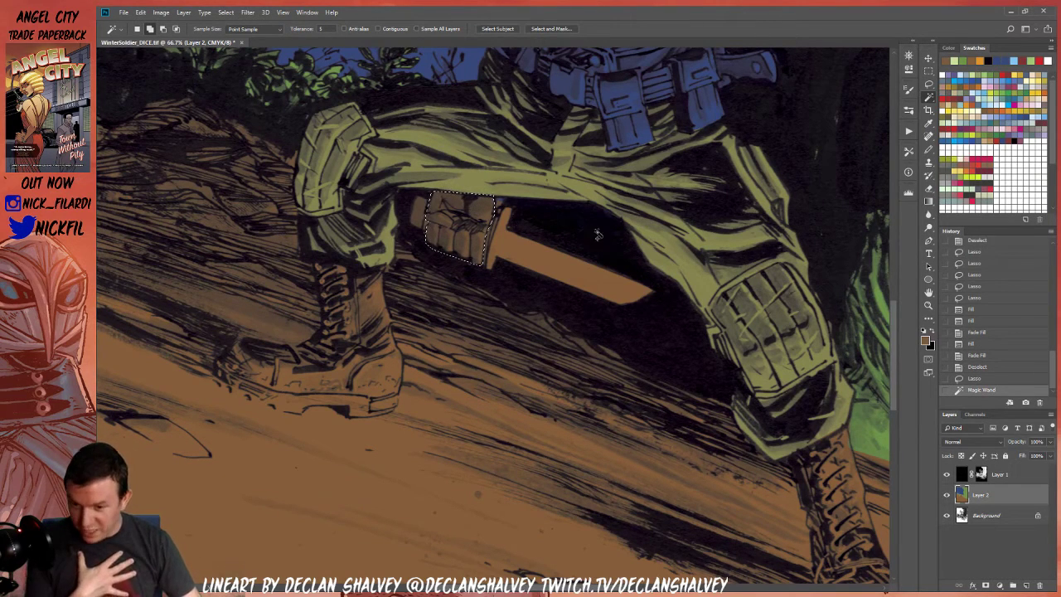
Add the dark side of the torso, from below the raised elbow down to the hip, to the glove selection
key(l)
scroll(530, 240, up, 5)
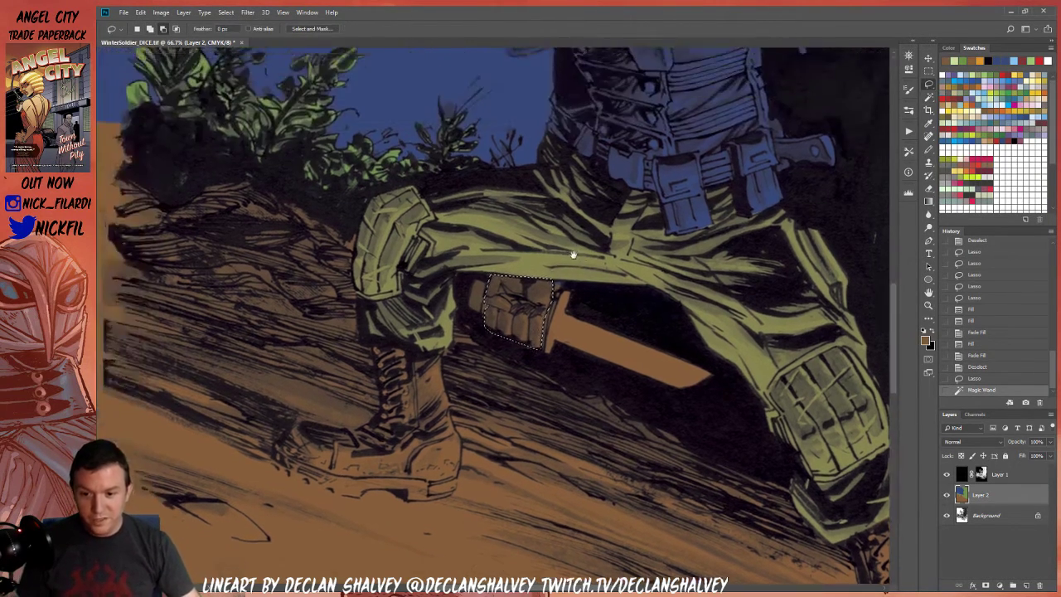
drag(513, 214, 516, 217)
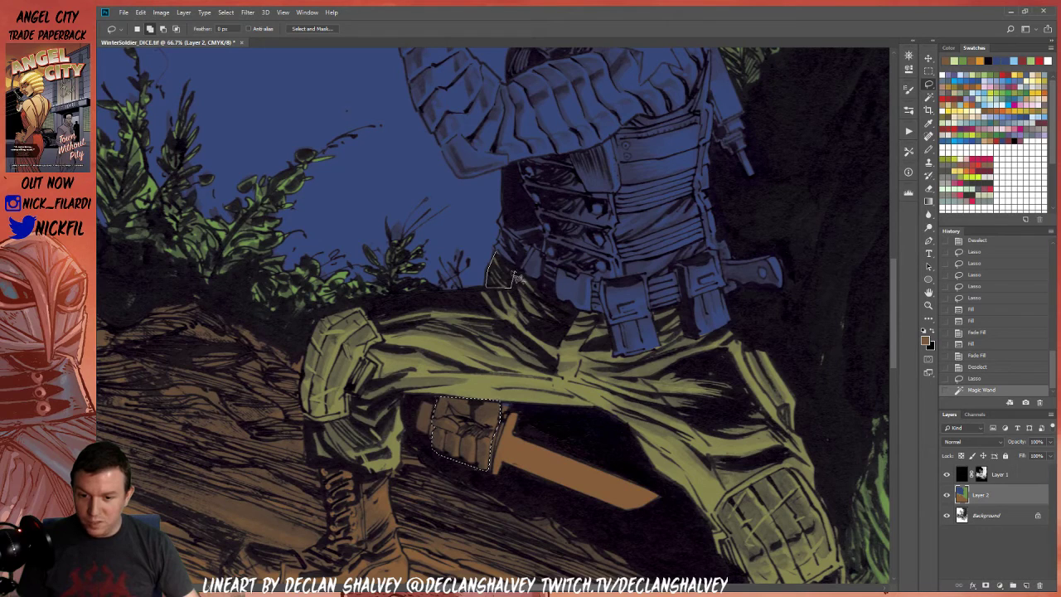
click(544, 234)
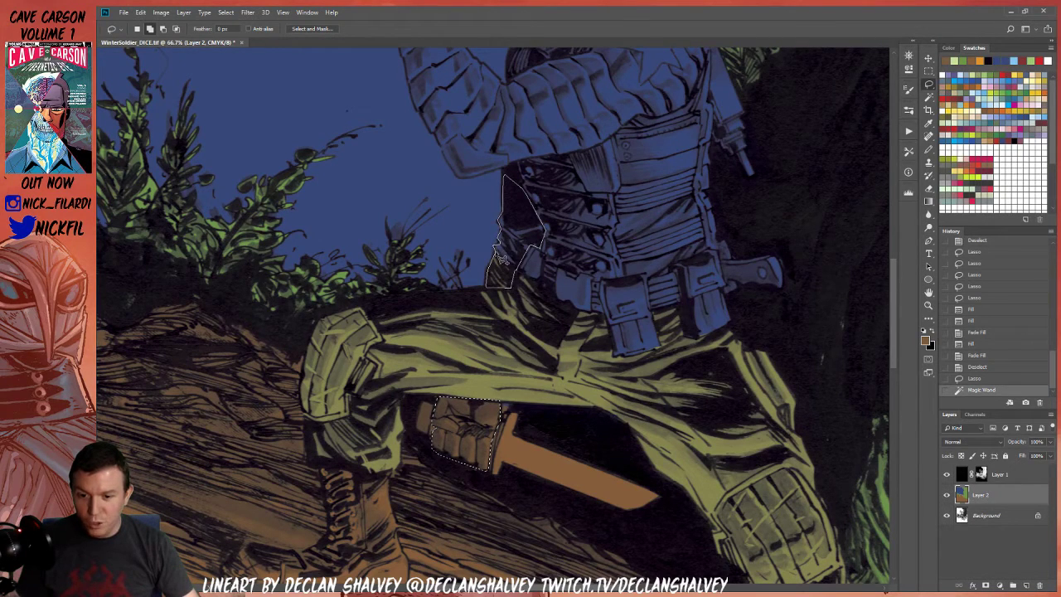
drag(500, 258, 500, 261)
Add the collar and upper chest between the chin and the metal arm to the selection
mouse_move(539, 218)
mouse_down()
mouse_move(440, 242)
mouse_move(450, 267)
mouse_up()
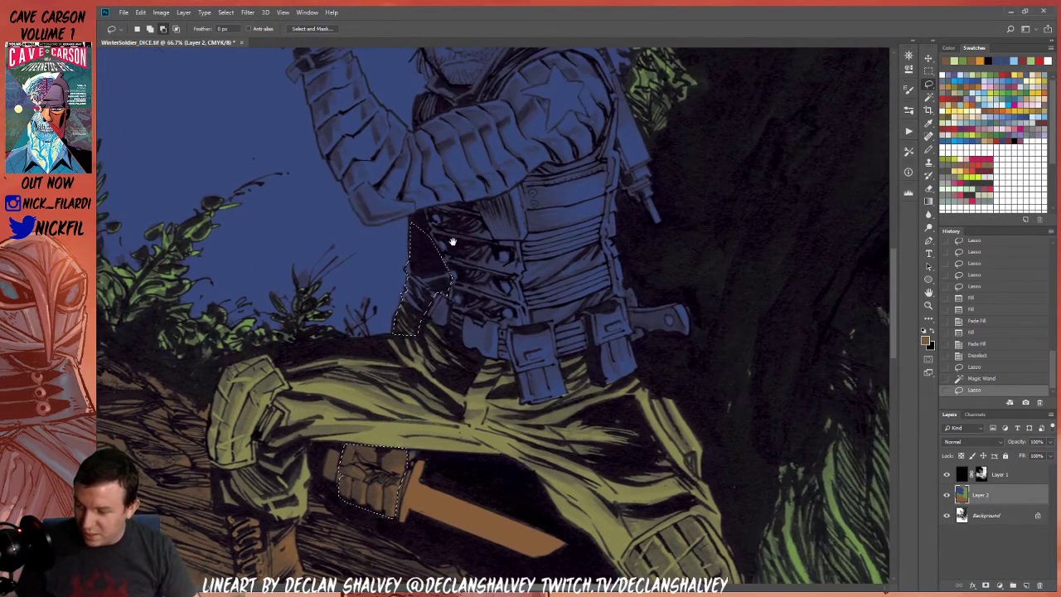
drag(539, 180, 592, 261)
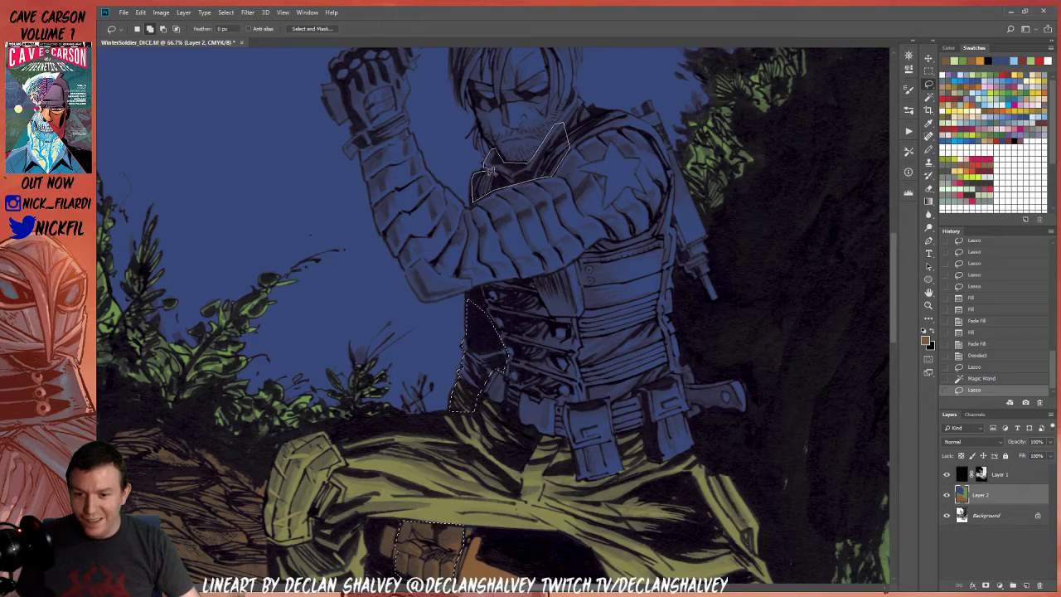
drag(494, 176, 493, 177)
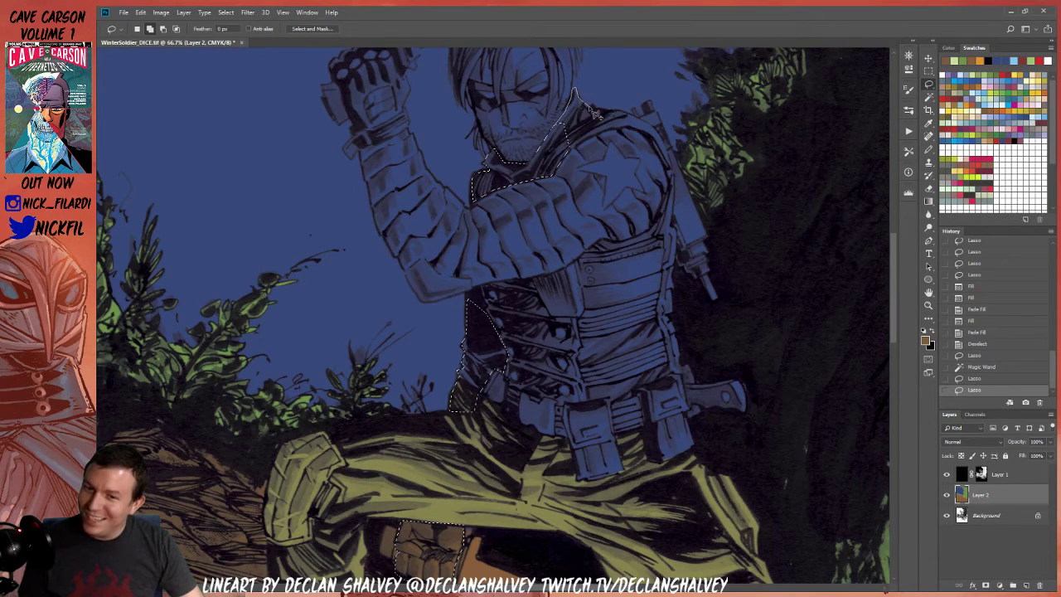
Add the shoulder edge around the metal arm and the vest down to the belt to the selection
mouse_move(591, 109)
mouse_down()
mouse_move(604, 111)
mouse_move(604, 126)
mouse_move(567, 153)
mouse_move(563, 175)
mouse_up()
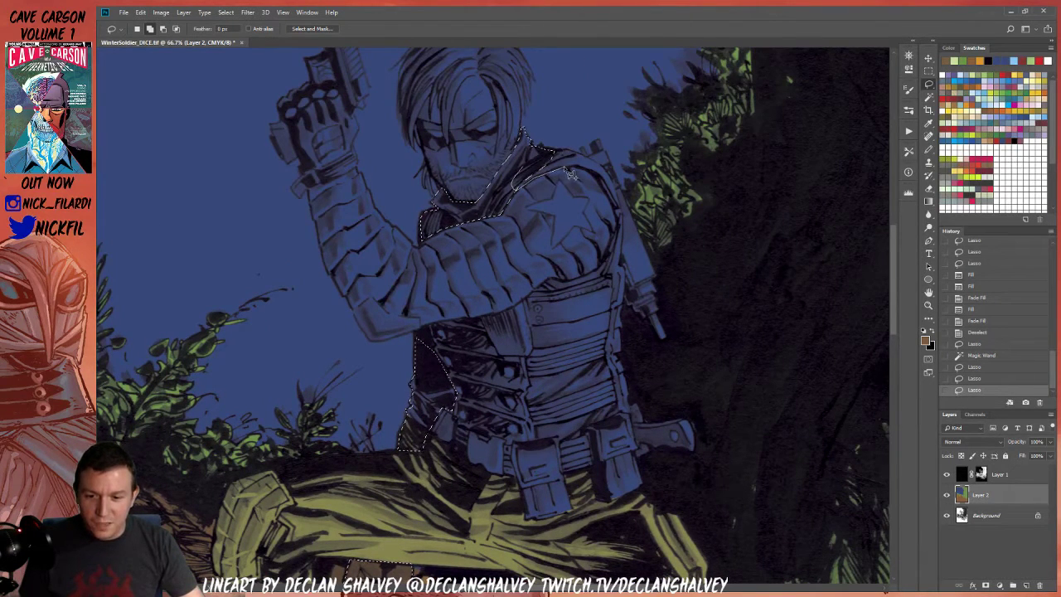
mouse_move(580, 171)
mouse_down()
mouse_move(624, 229)
mouse_move(598, 279)
mouse_move(552, 282)
mouse_move(516, 313)
mouse_move(424, 334)
mouse_move(427, 365)
mouse_move(451, 378)
mouse_move(461, 436)
mouse_move(540, 451)
mouse_move(625, 421)
mouse_move(638, 379)
mouse_move(628, 218)
mouse_up()
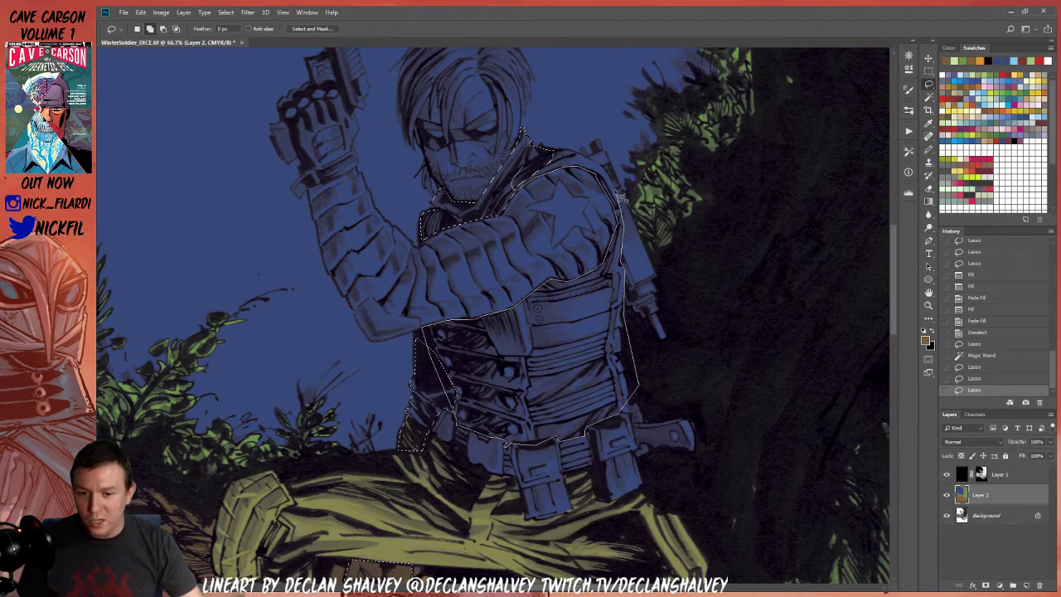
drag(611, 177, 530, 143)
Fill the selected vest, collar and glove with a muted slate blue and clear the selection
scroll(580, 265, down, 1)
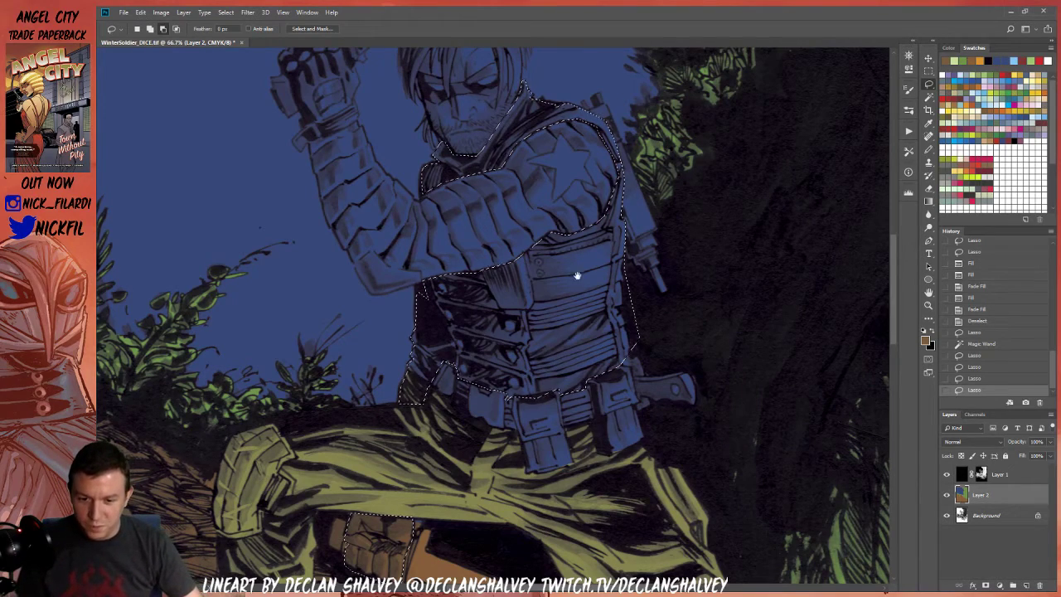
drag(565, 320, 613, 172)
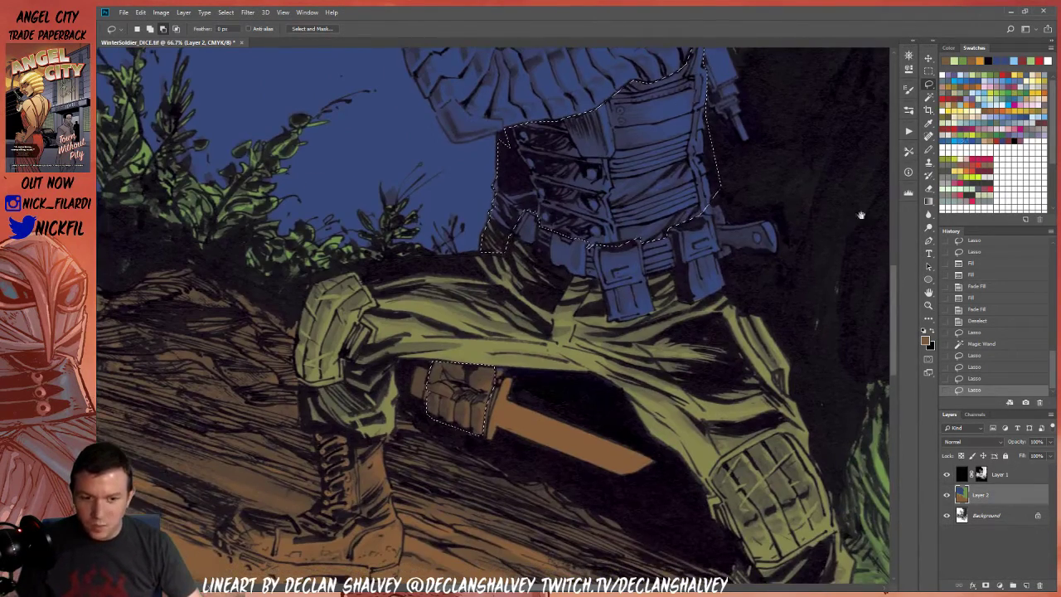
click(952, 76)
key(alt+BackSpace)
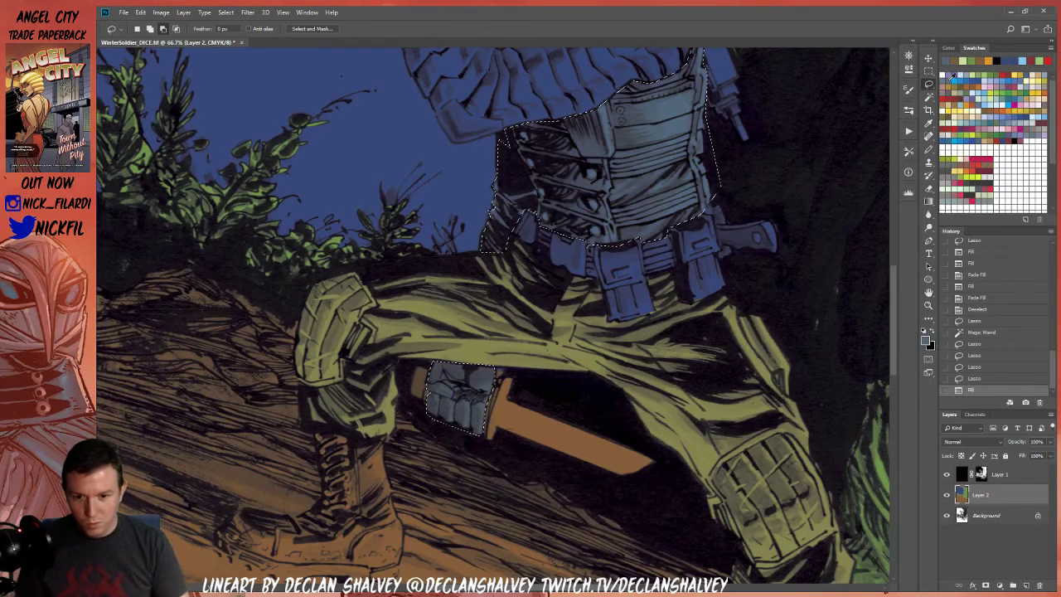
key(ctrl+d)
Outline the metal arm with the Lasso, from the collar along the inner forearm and around the wrist
drag(627, 155, 580, 278)
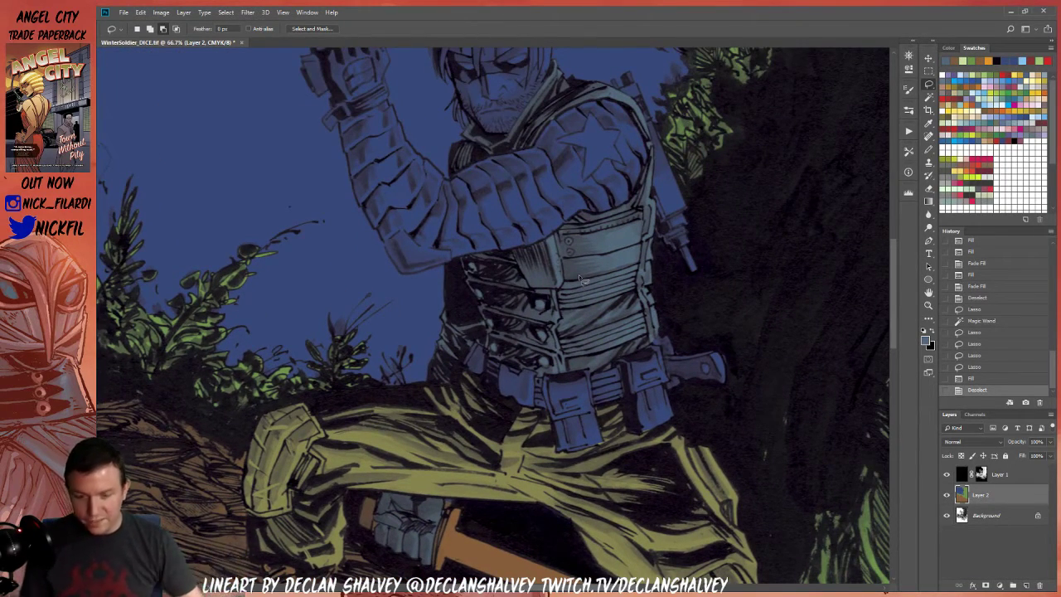
drag(576, 179, 545, 250)
drag(479, 226, 420, 264)
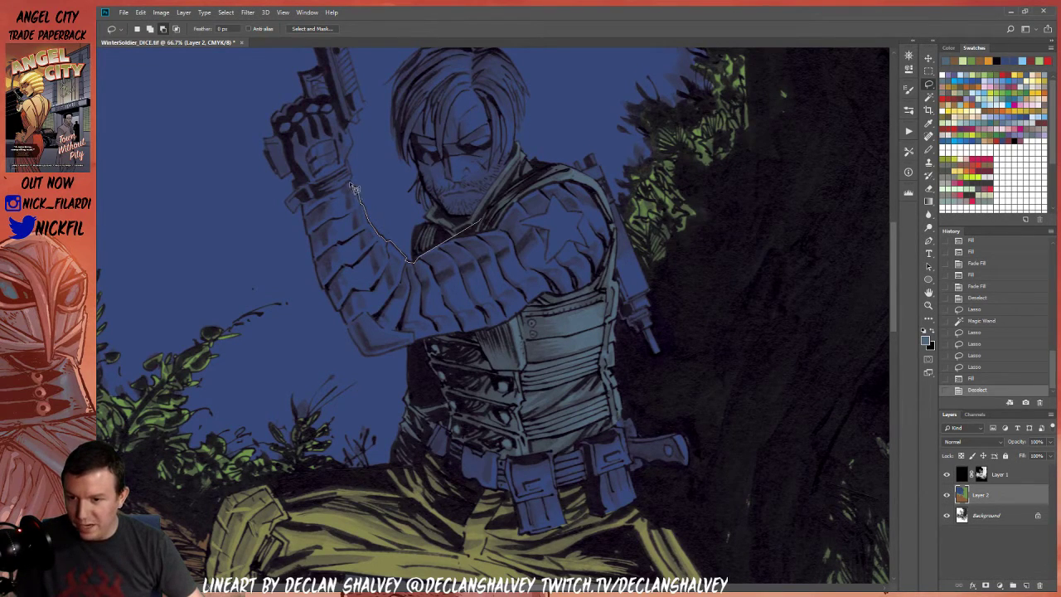
drag(353, 187, 328, 201)
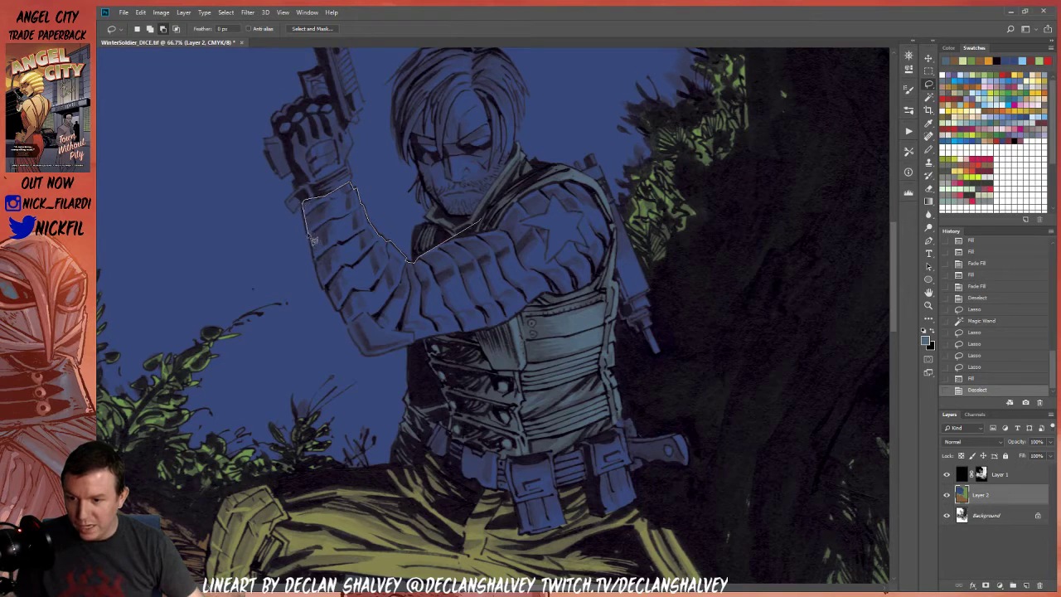